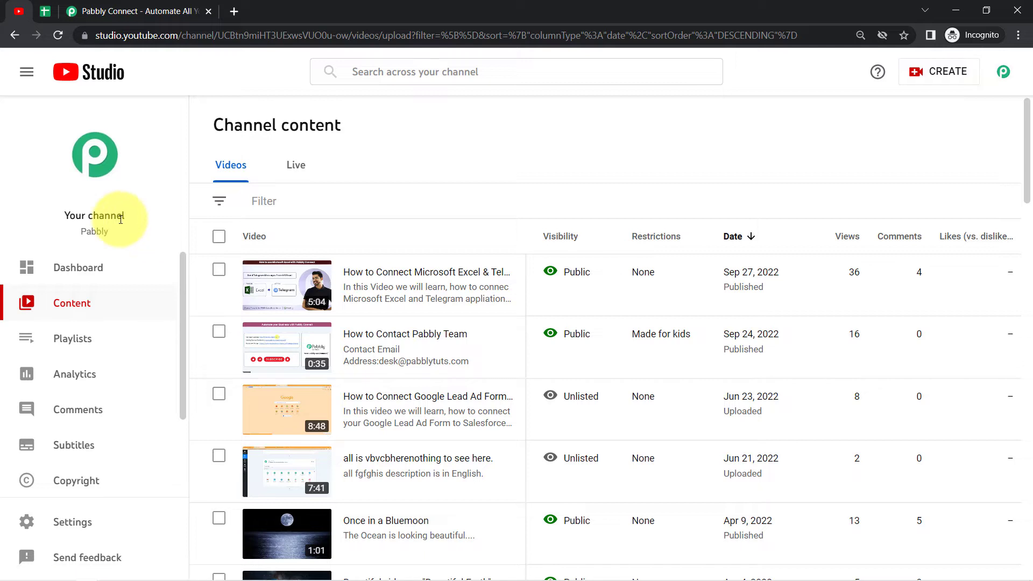
# Examine the Daily Video Publishing Sheet's video detail and Uploaded? columns in Google Sheets alongside the channel content and creation options in YouTube Studio.
pyautogui.click(45, 11)
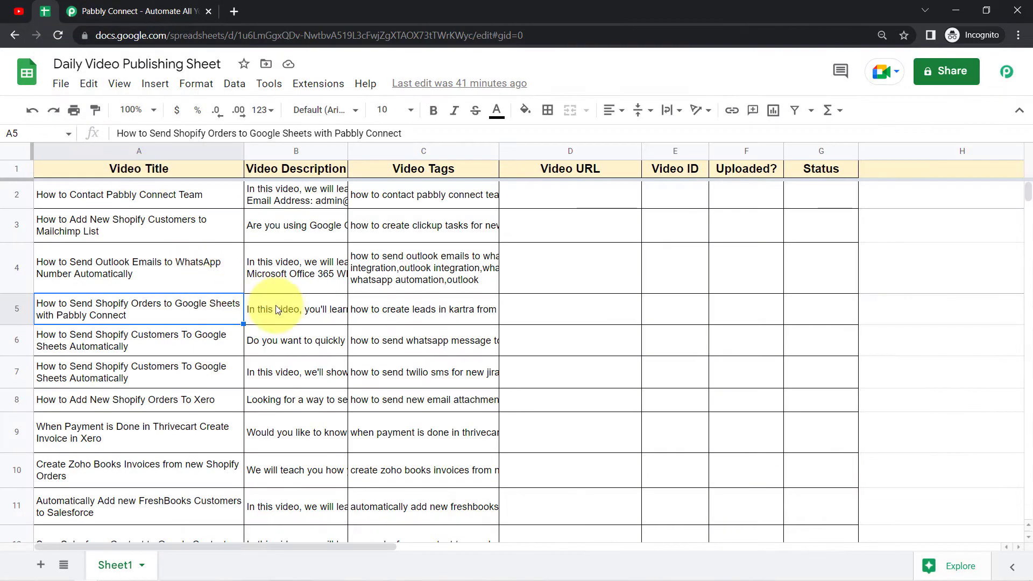
pyautogui.moveTo(134, 148); pyautogui.dragTo(676, 230)
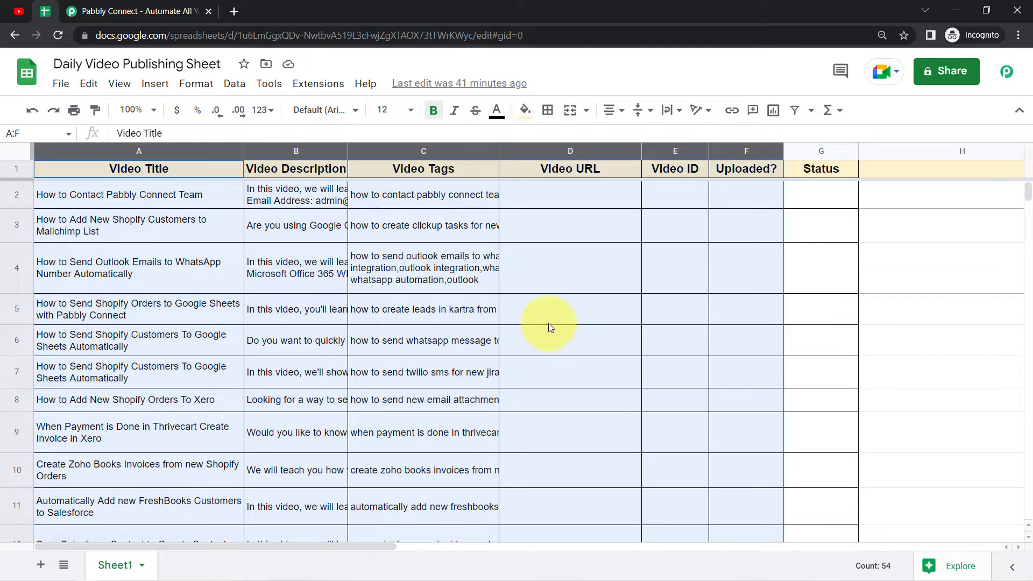
pyautogui.click(18, 10)
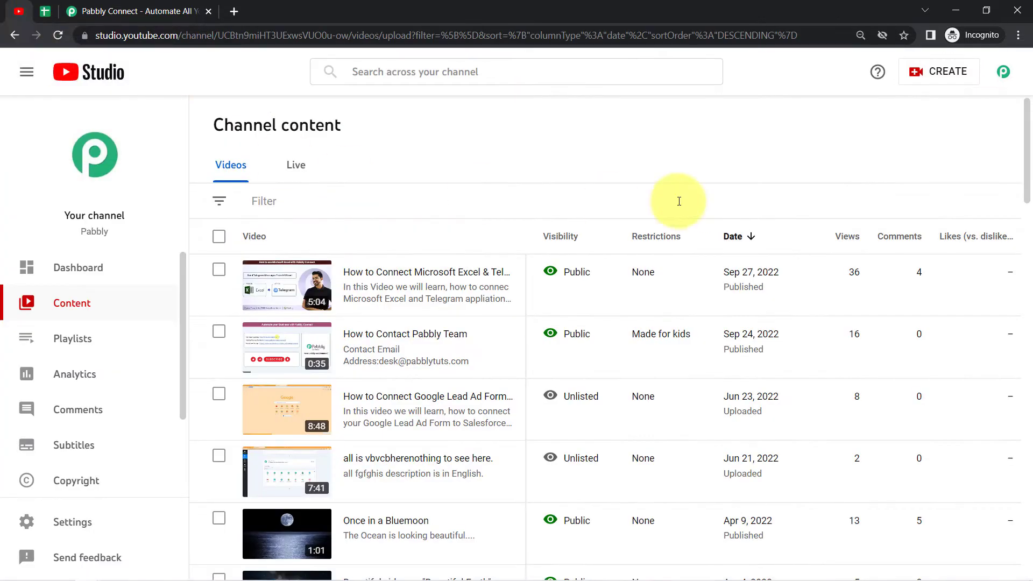
pyautogui.click(941, 71)
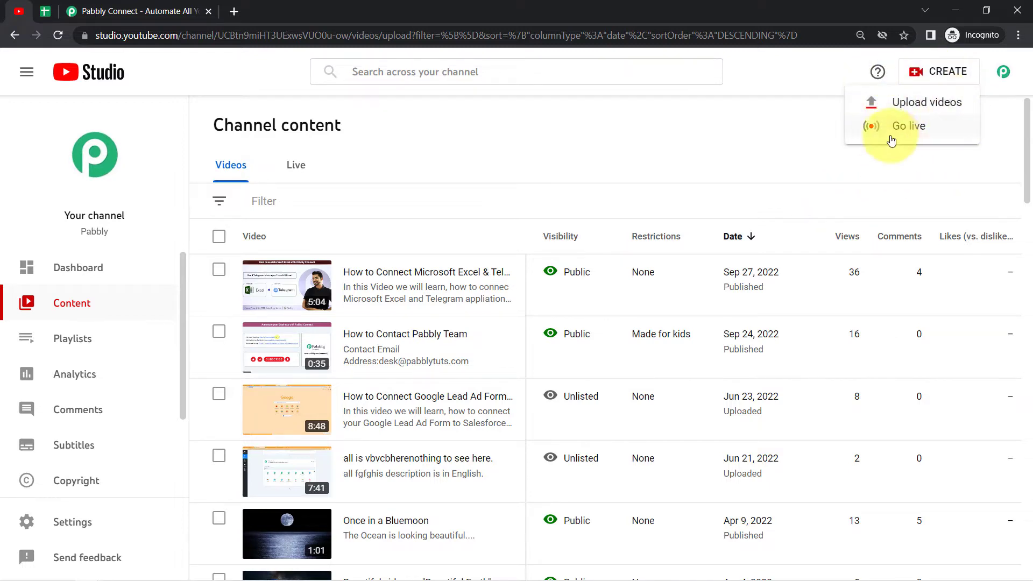
pyautogui.click(45, 11)
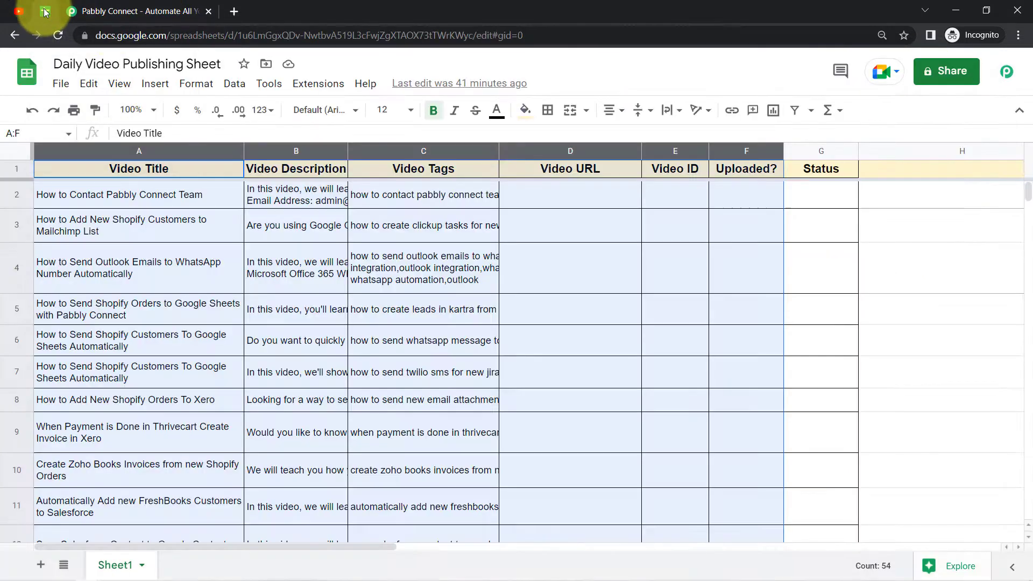
pyautogui.click(747, 198)
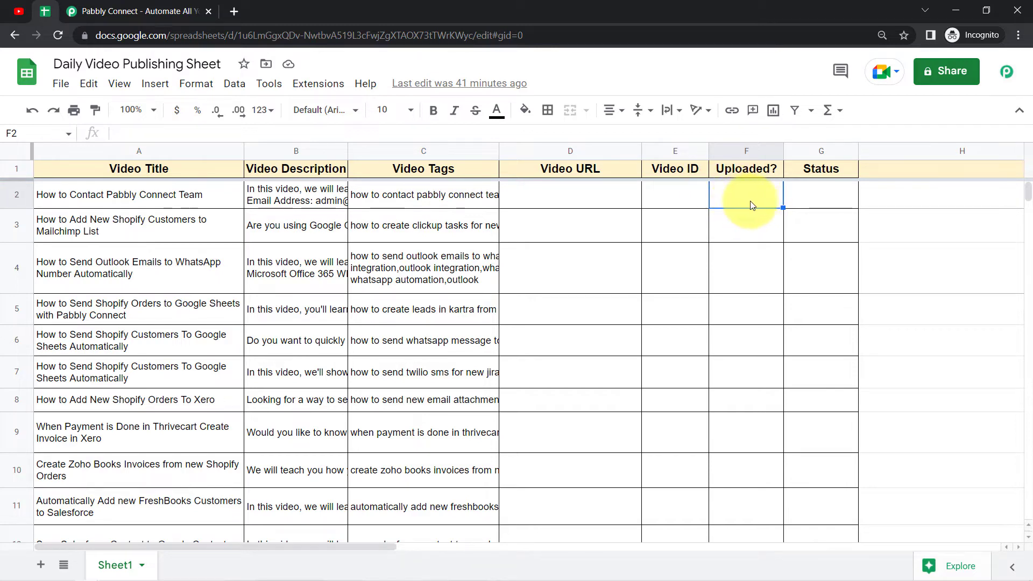
pyautogui.moveTo(218, 202); pyautogui.dragTo(410, 207)
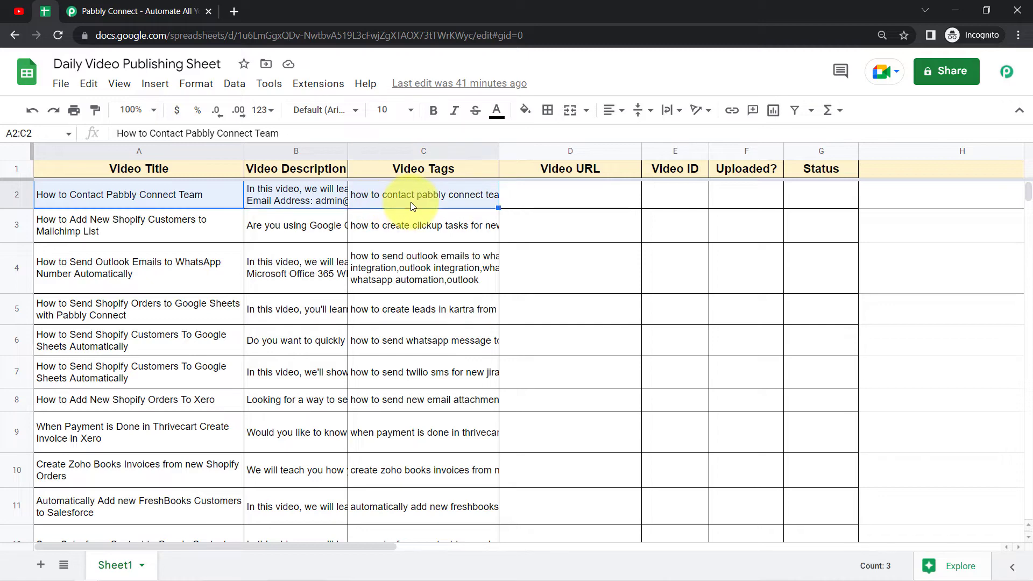
pyautogui.click(18, 11)
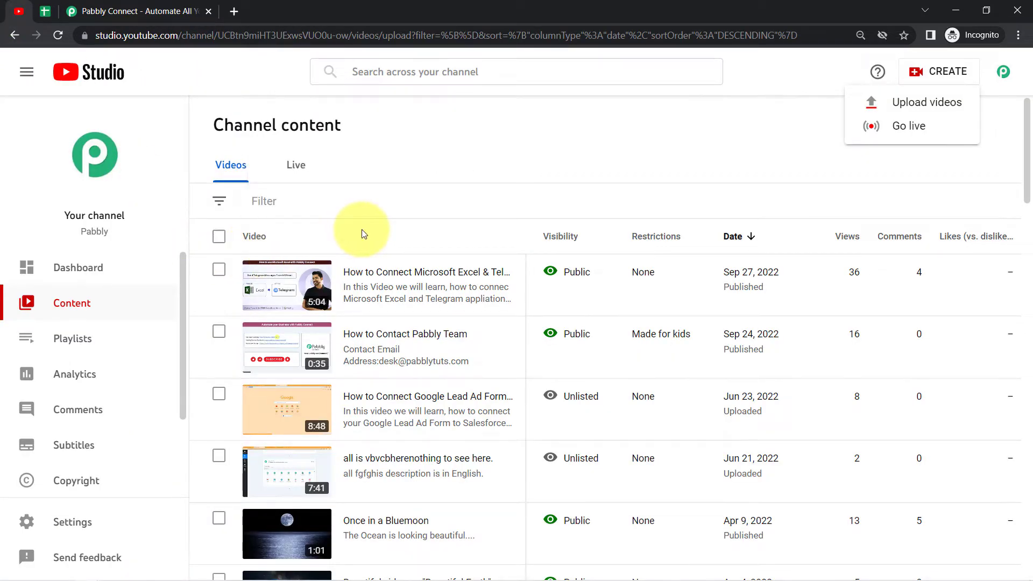
# Switch to the Pabbly Connect website, sign in, and access the Pabbly Connect app.
pyautogui.click(157, 13)
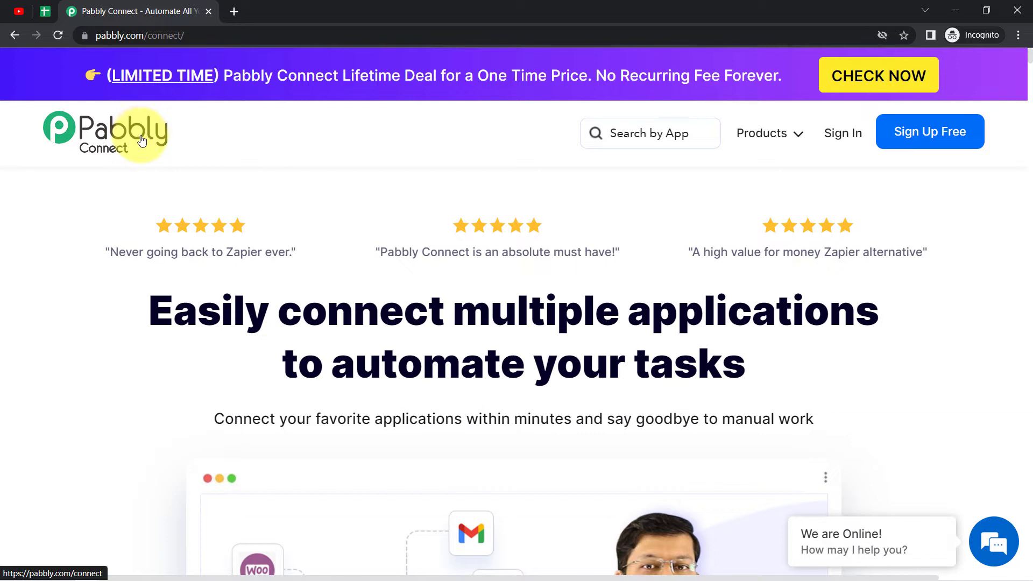
pyautogui.moveTo(96, 35); pyautogui.dragTo(204, 39)
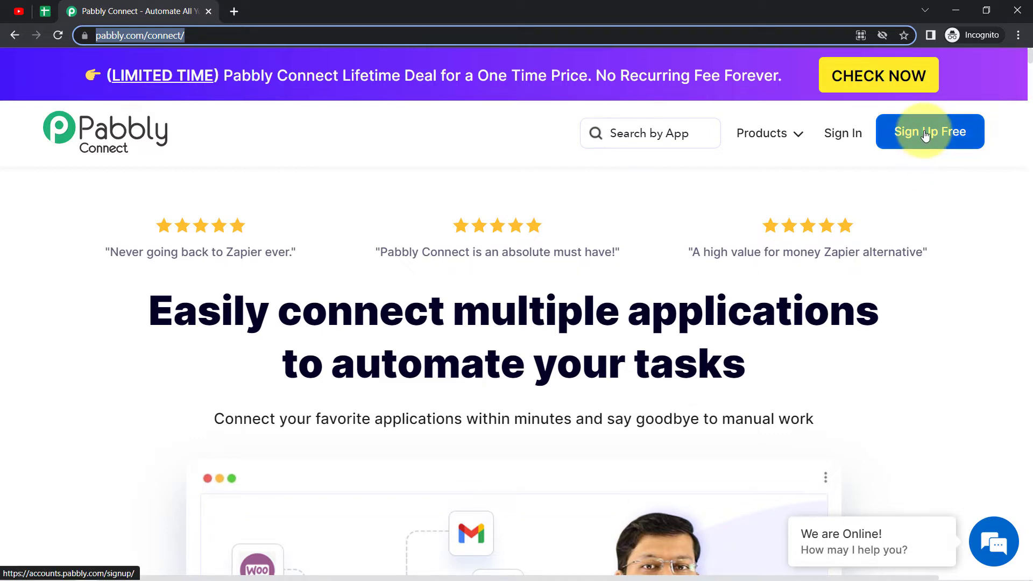
pyautogui.click(844, 137)
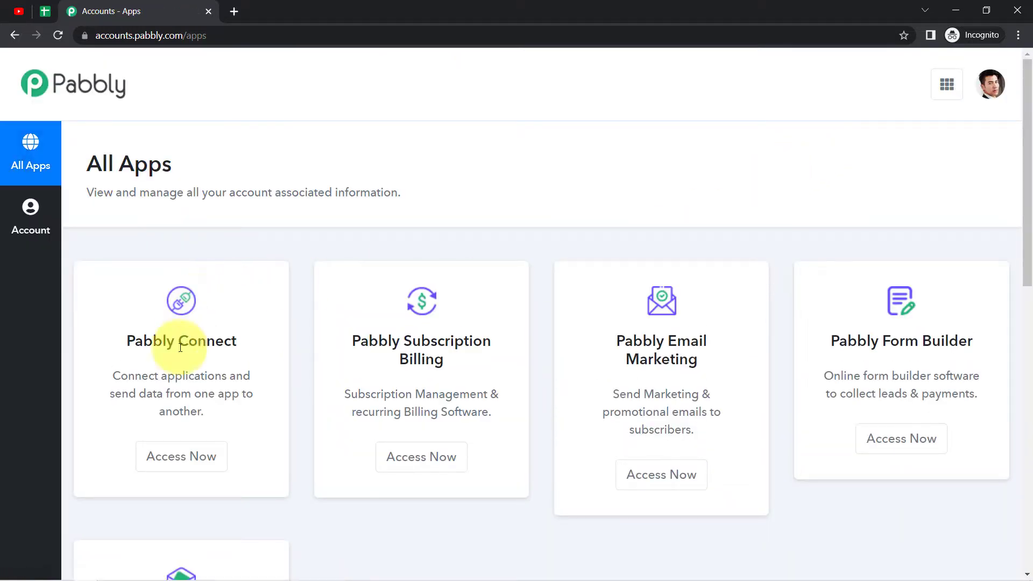
pyautogui.click(165, 457)
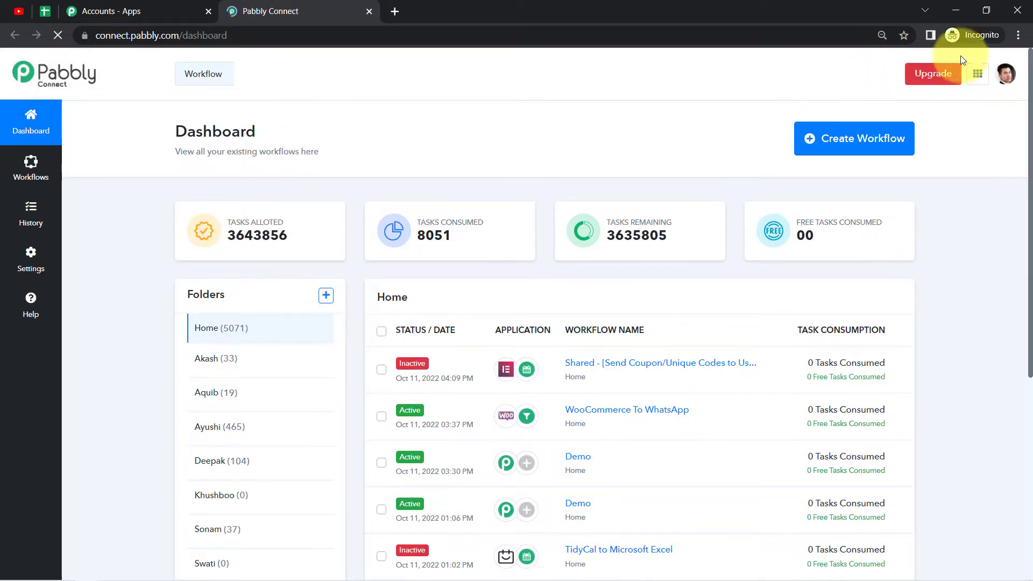
# Set the browser's page zoom to 125% for the Pabbly Connect dashboard.
pyautogui.click(1018, 36)
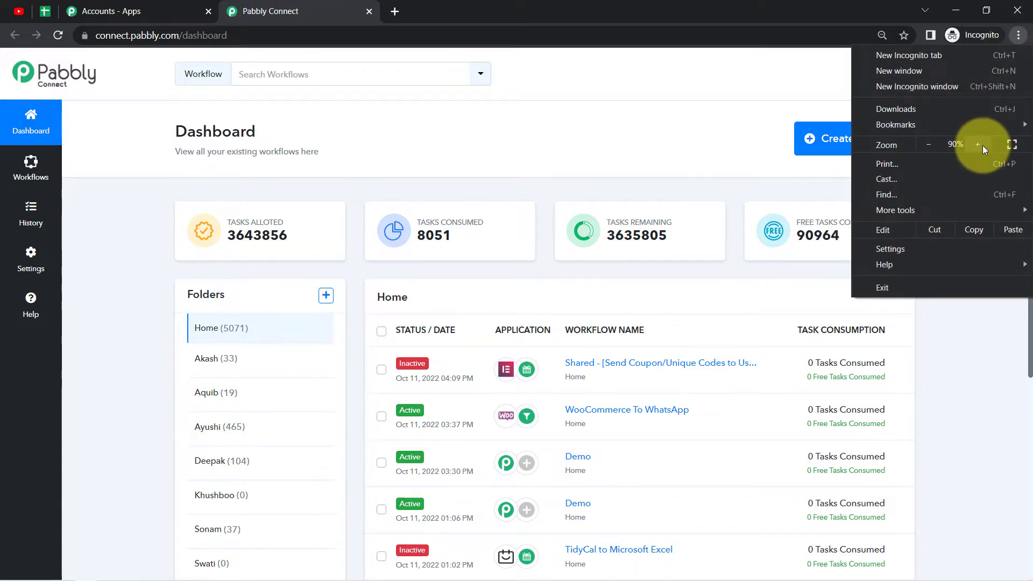
pyautogui.click(983, 145)
pyautogui.click(982, 146)
pyautogui.click(983, 145)
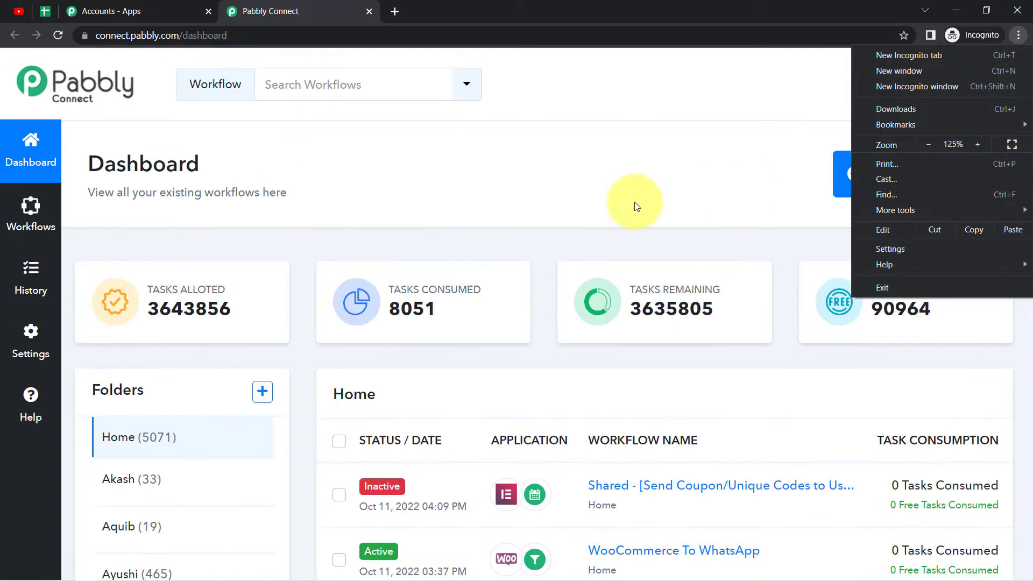
pyautogui.click(567, 147)
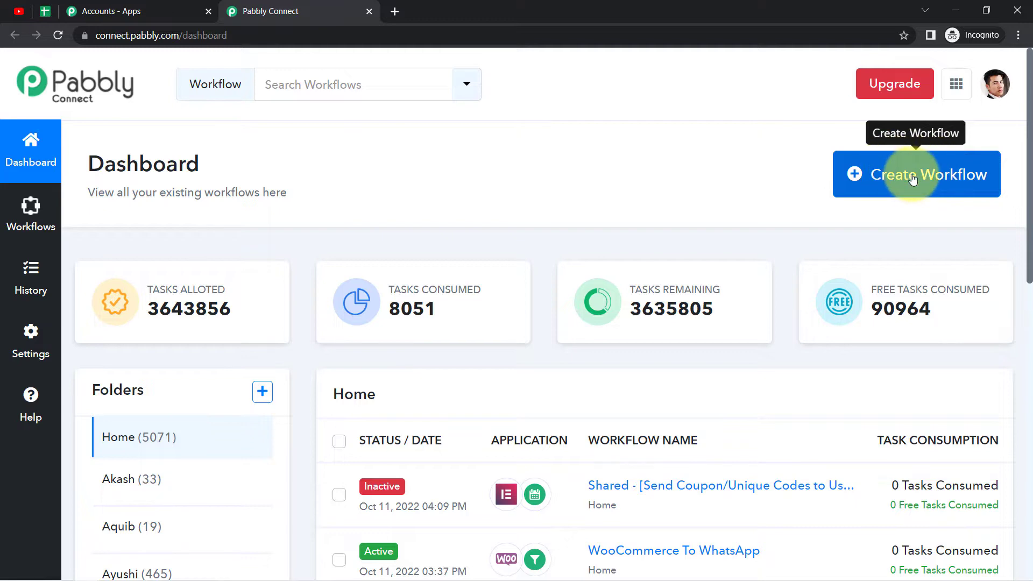
# Create a workflow named "Update Video Details via Google Sheets Automatically" and collapse its trigger step.
pyautogui.click(913, 179)
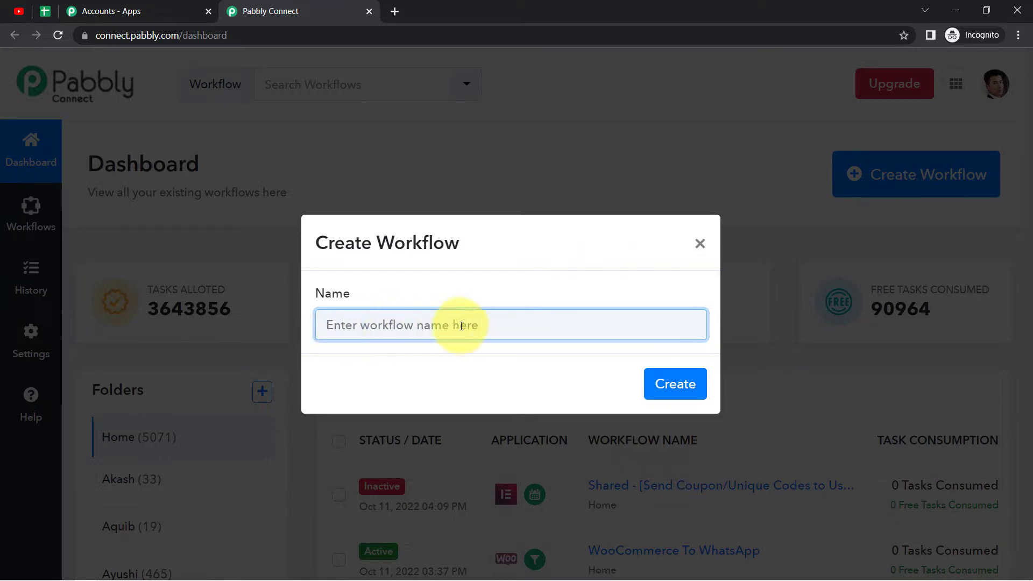
pyautogui.write('Update Video Details via Google Sheets Automatically')
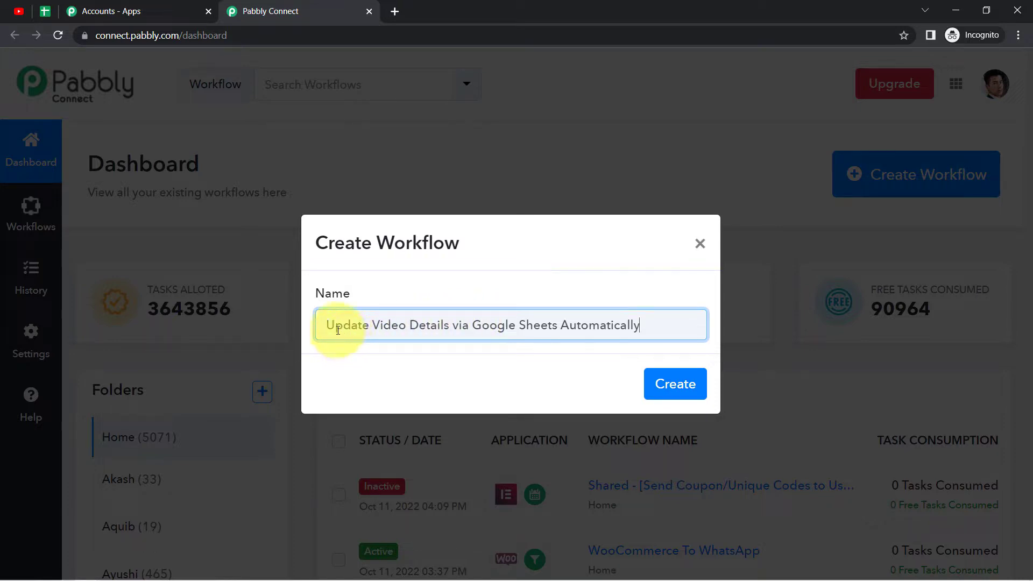
pyautogui.moveTo(348, 329); pyautogui.dragTo(596, 327)
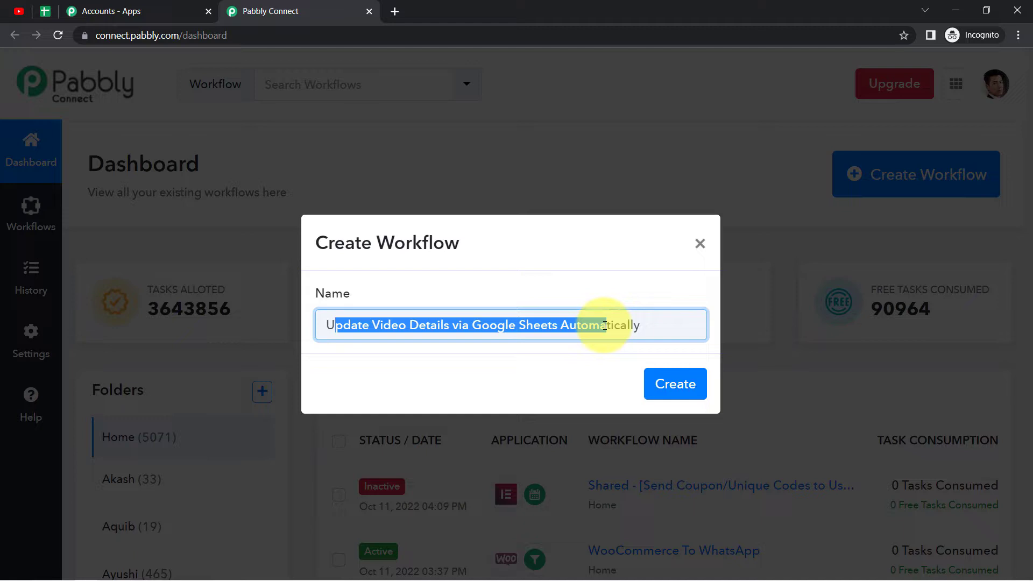
pyautogui.click(683, 384)
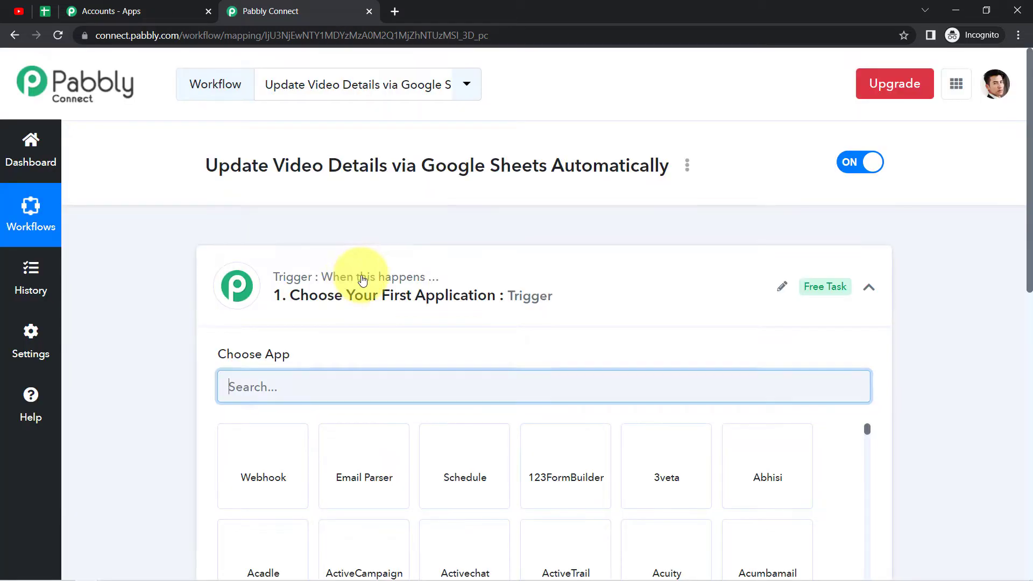
pyautogui.click(362, 279)
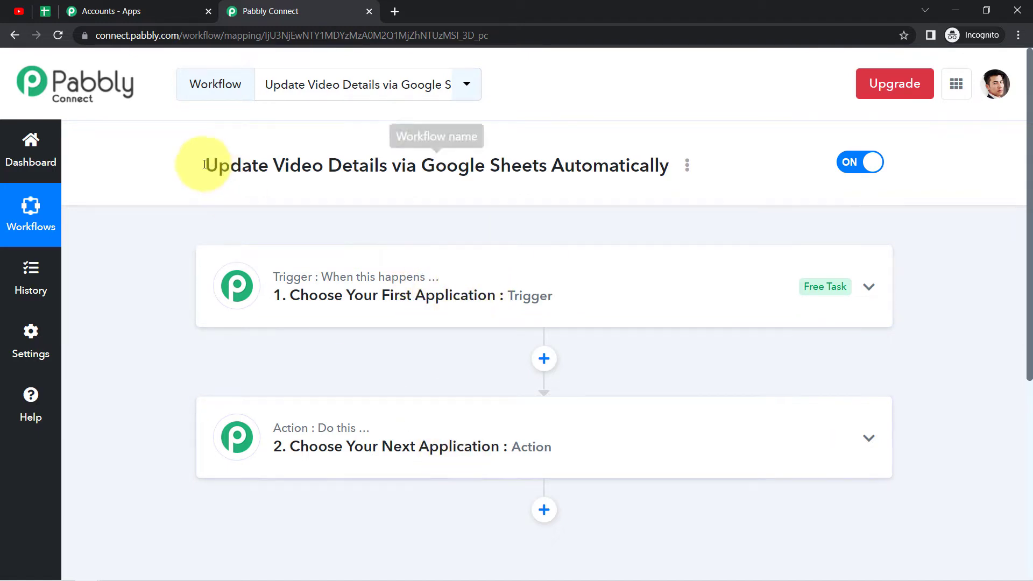
pyautogui.moveTo(180, 164); pyautogui.dragTo(574, 190)
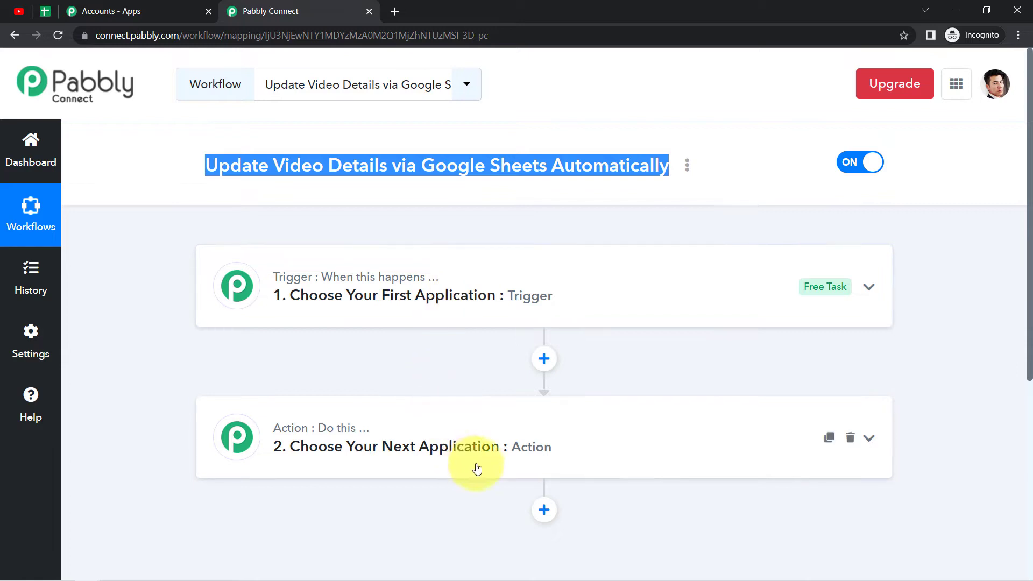
# Set the workflow's trigger app to Google Sheets with the trigger event New or Updated Spreadsheet Row.
pyautogui.click(473, 279)
pyautogui.click(228, 387)
pyautogui.write('google')
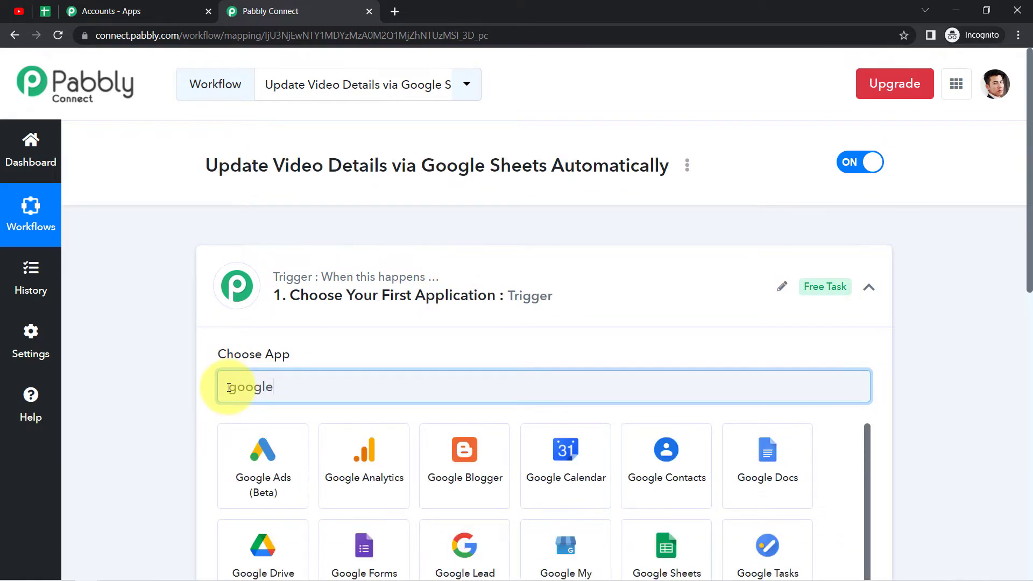
pyautogui.write(' shee')
pyautogui.click(224, 464)
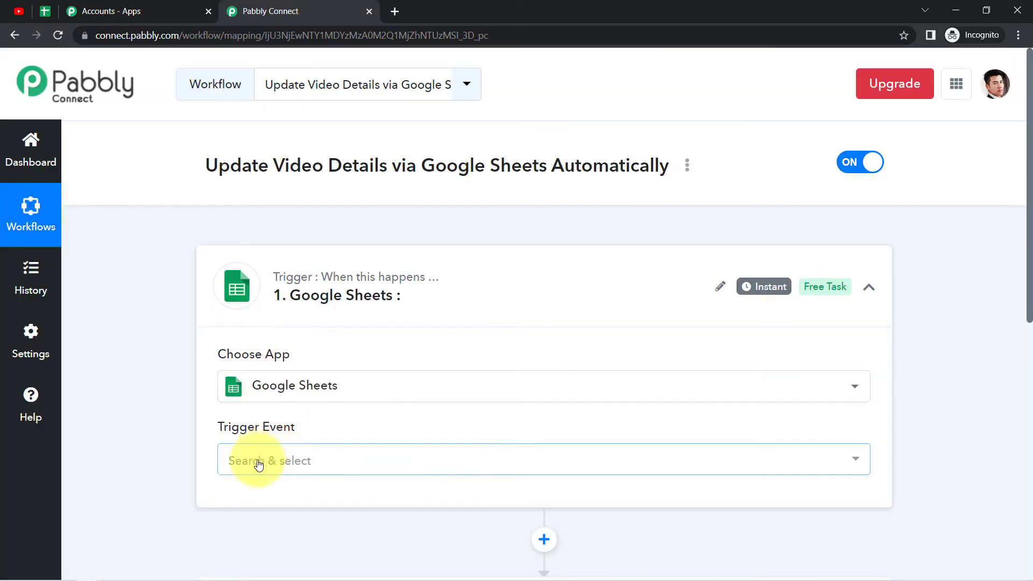
pyautogui.click(256, 470)
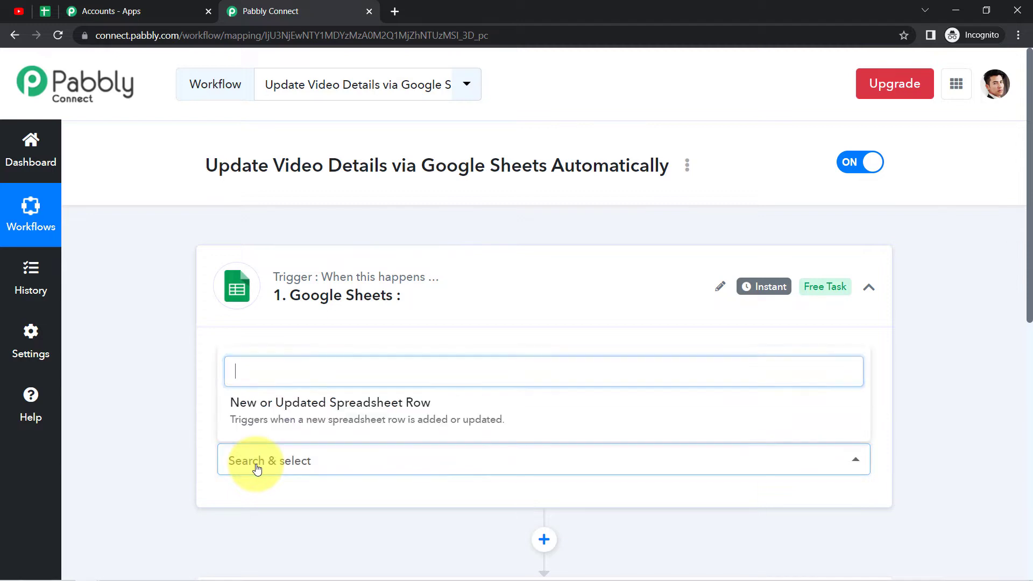
pyautogui.click(266, 417)
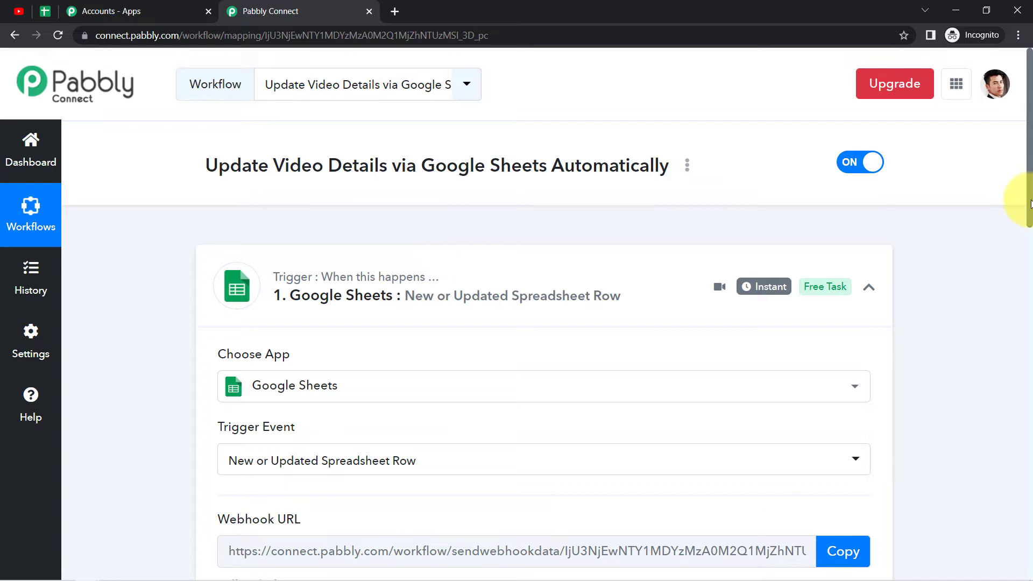
# Copy the Google Sheets trigger's webhook URL and review the setup instructions listed below it.
pyautogui.scroll(-5, 1030, 204)
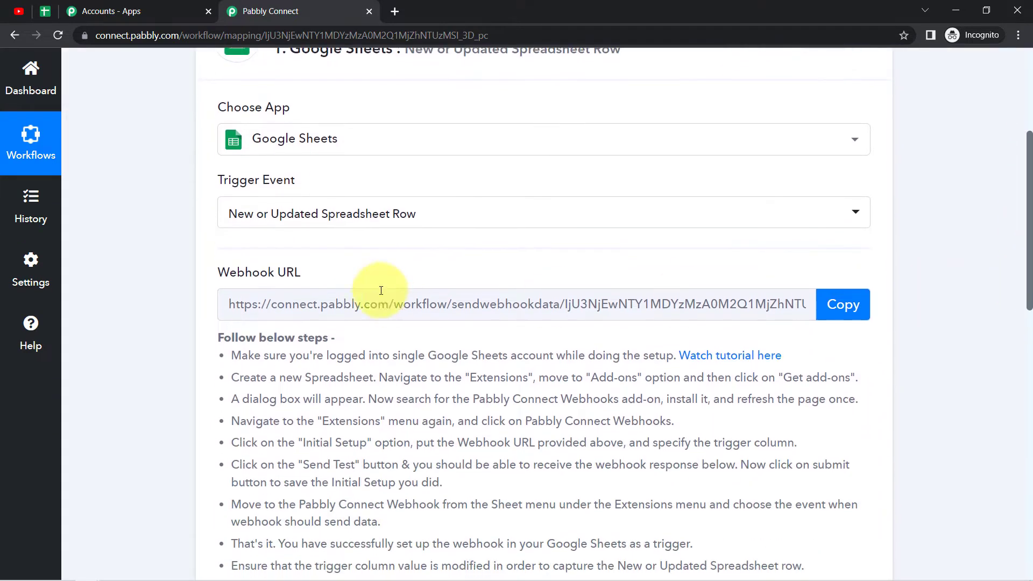
pyautogui.moveTo(263, 272); pyautogui.dragTo(301, 273)
pyautogui.moveTo(257, 338); pyautogui.dragTo(356, 495)
pyautogui.click(365, 408)
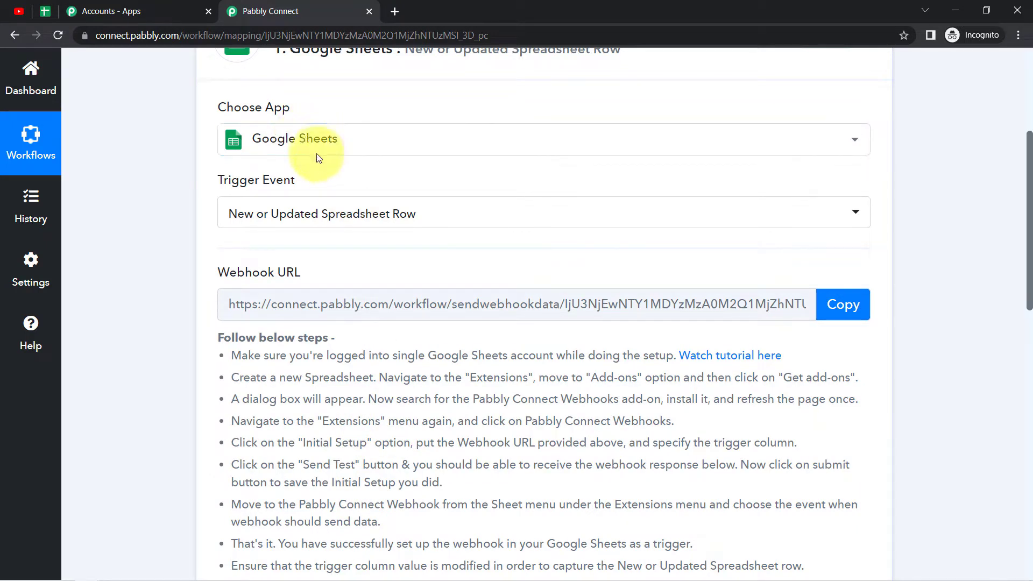
pyautogui.click(46, 11)
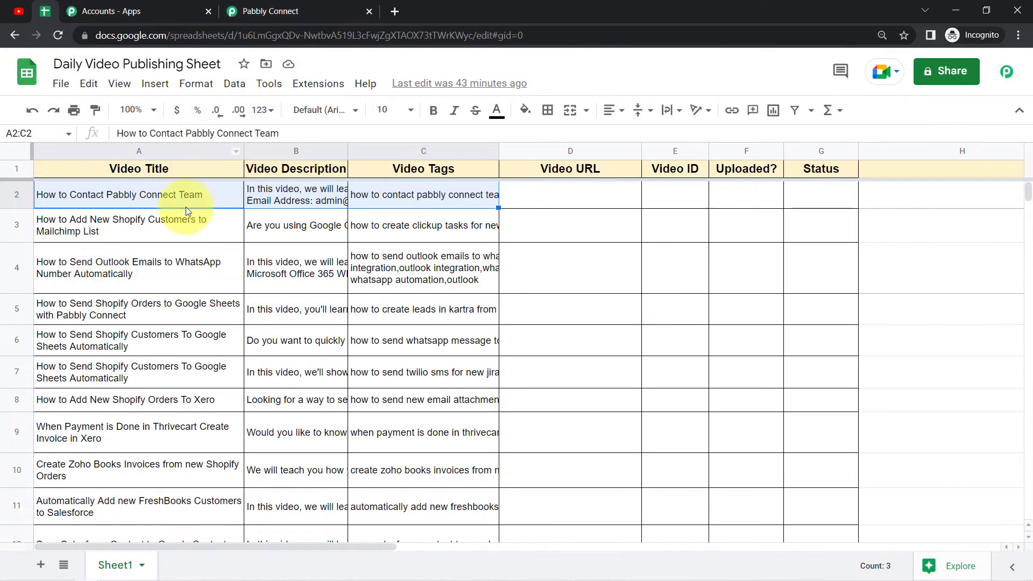
pyautogui.click(267, 6)
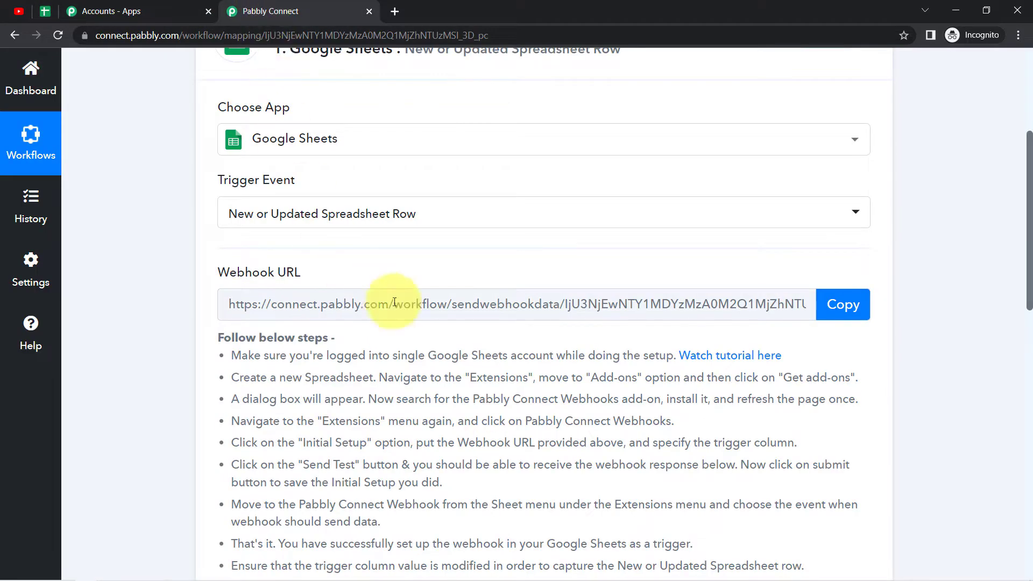
pyautogui.click(852, 305)
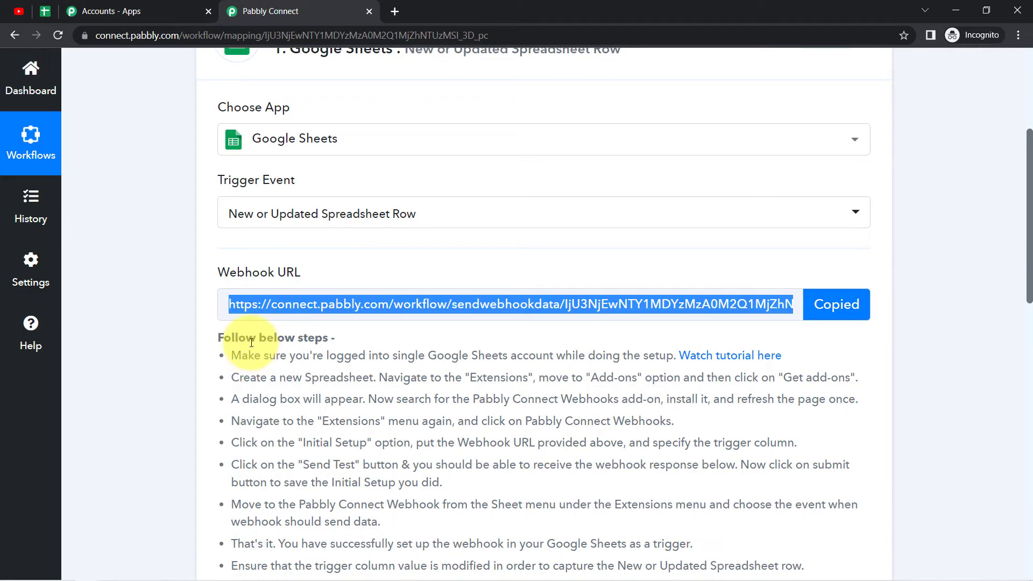
pyautogui.moveTo(251, 343); pyautogui.dragTo(370, 488)
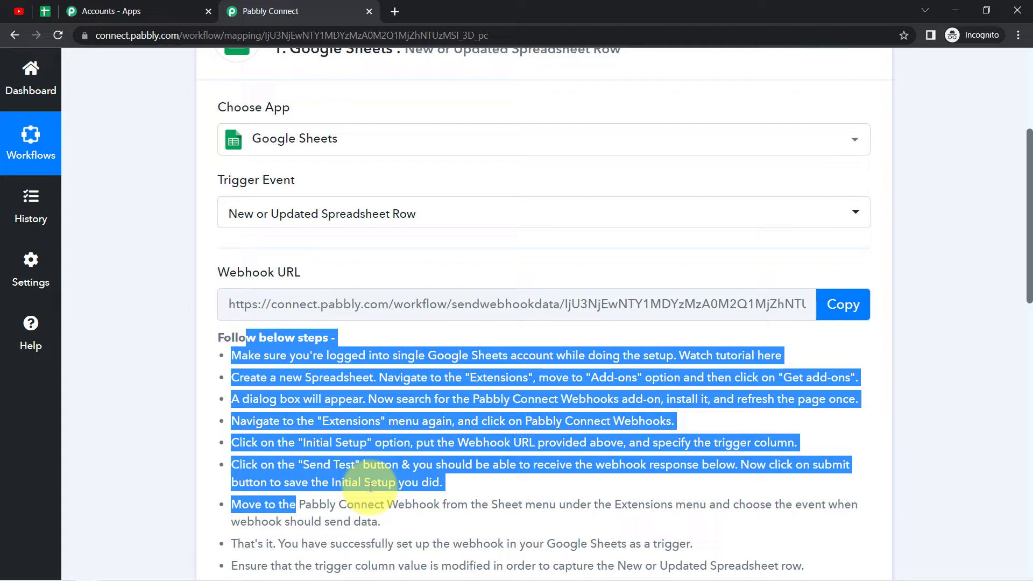
# In the Daily Video Publishing Sheet, search the Google Workspace Marketplace add-ons for Pabbly Connect Webhooks.
pyautogui.click(38, 11)
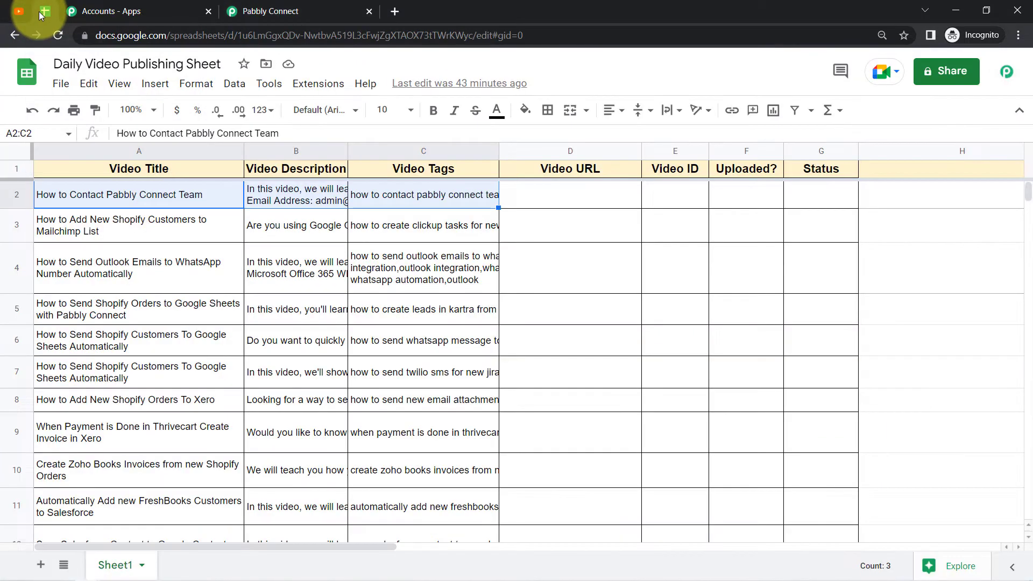
pyautogui.click(310, 86)
pyautogui.moveTo(369, 110)
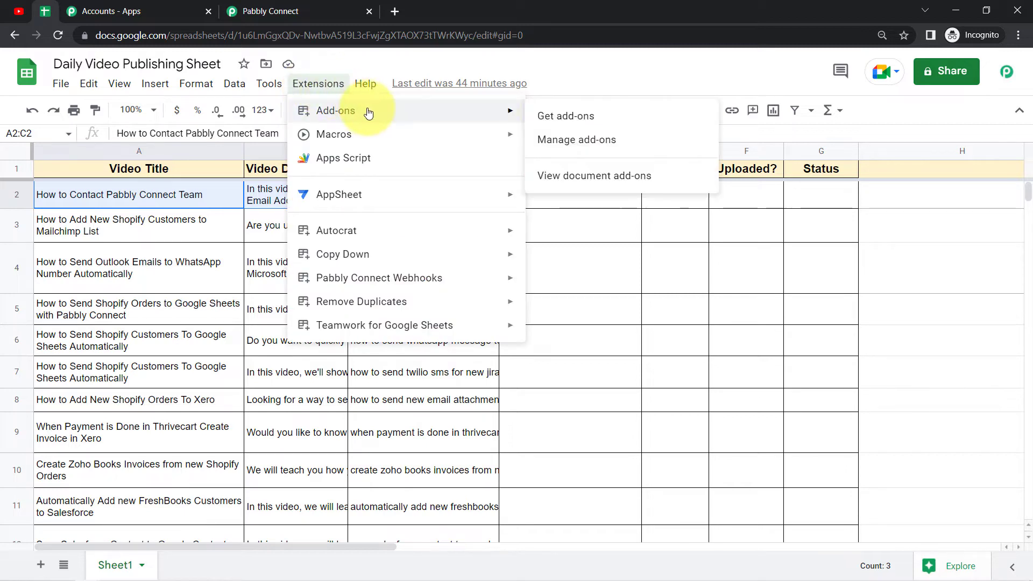
pyautogui.click(559, 117)
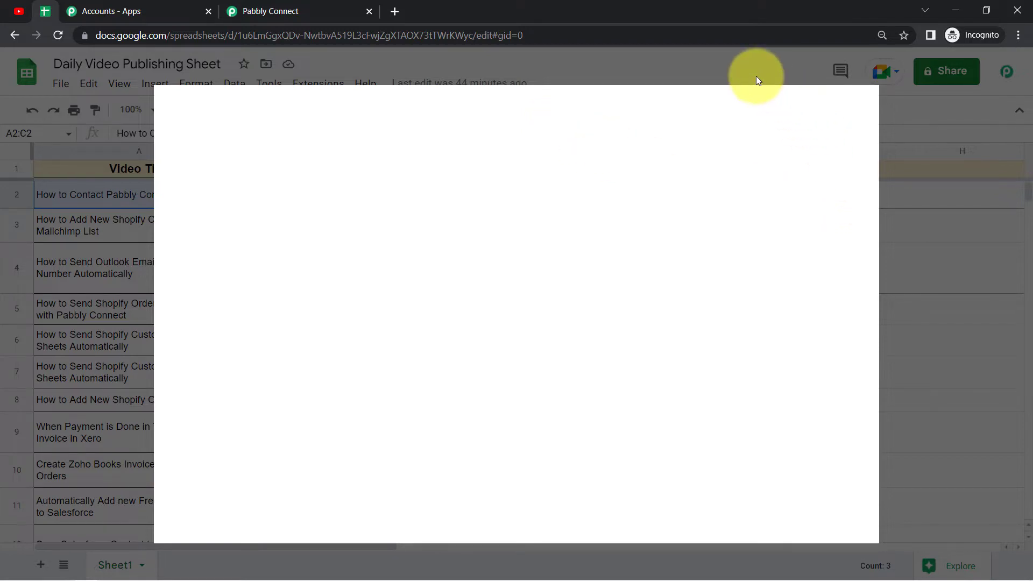
pyautogui.write('pabbly connect webhook')
pyautogui.click(643, 135)
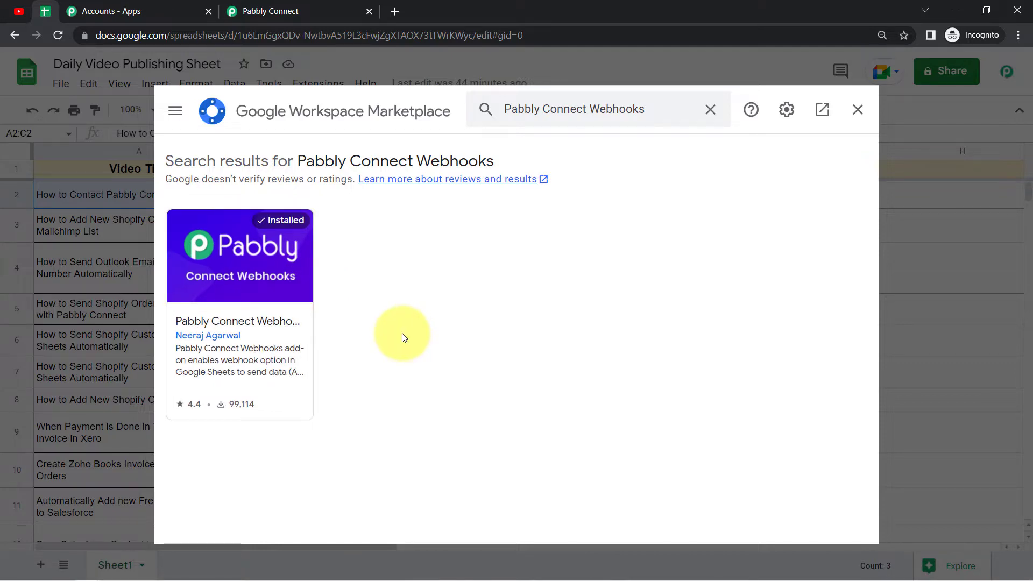
# Open the Pabbly Connect Webhooks initial setup for Sheet1, enter the copied webhook URL, and read the trigger column instructions.
pyautogui.click(852, 117)
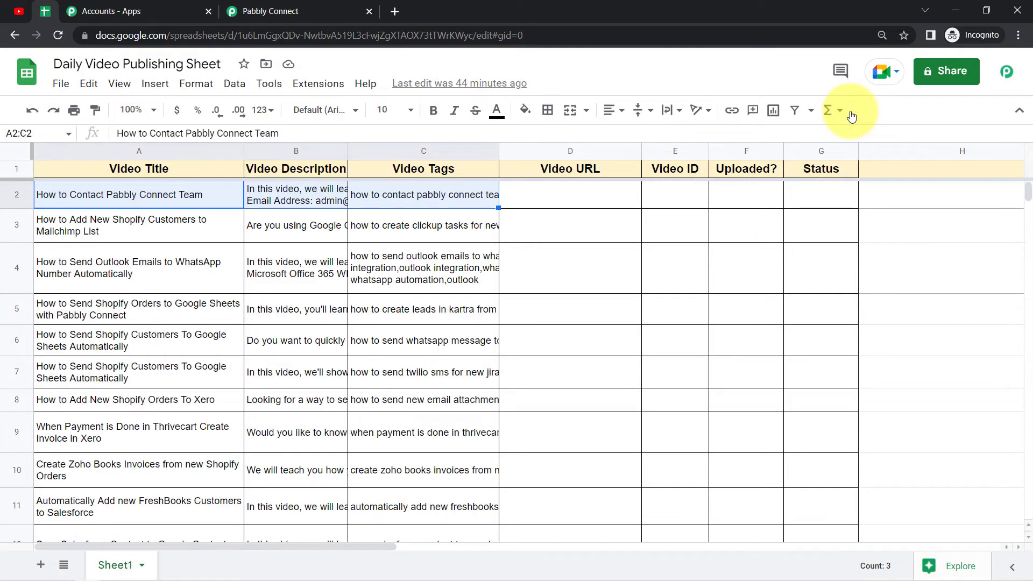
pyautogui.click(318, 85)
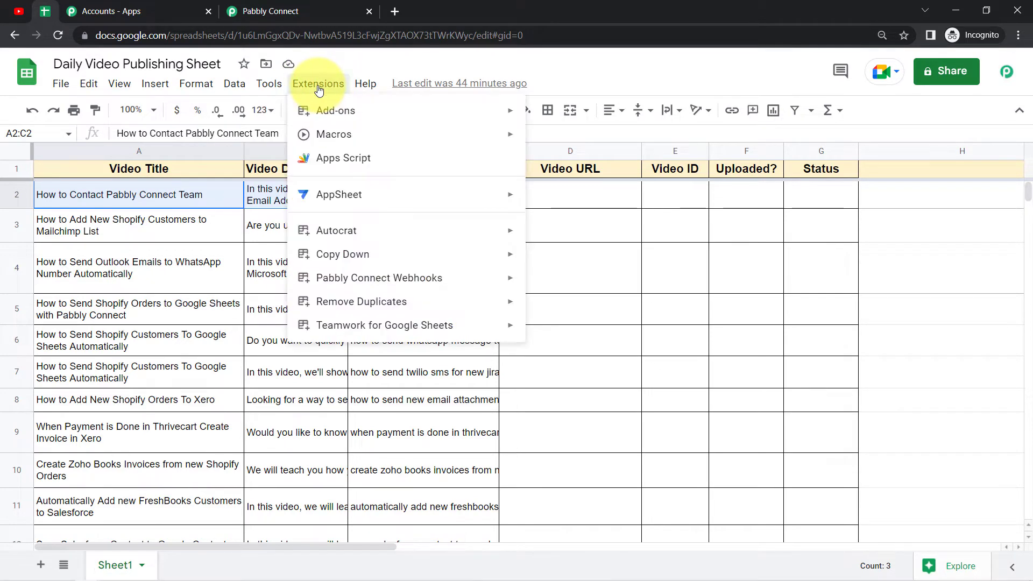
pyautogui.moveTo(371, 278)
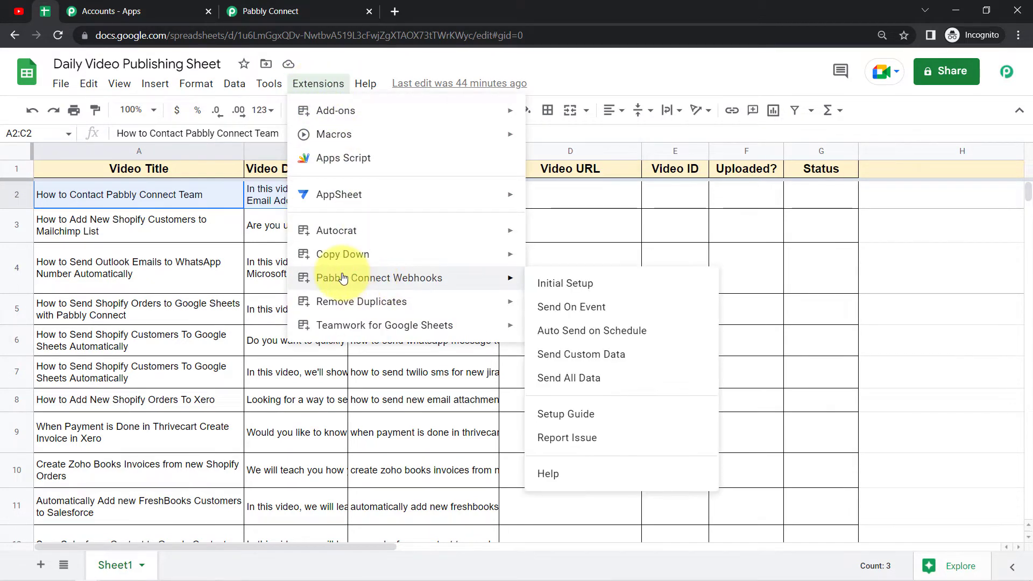
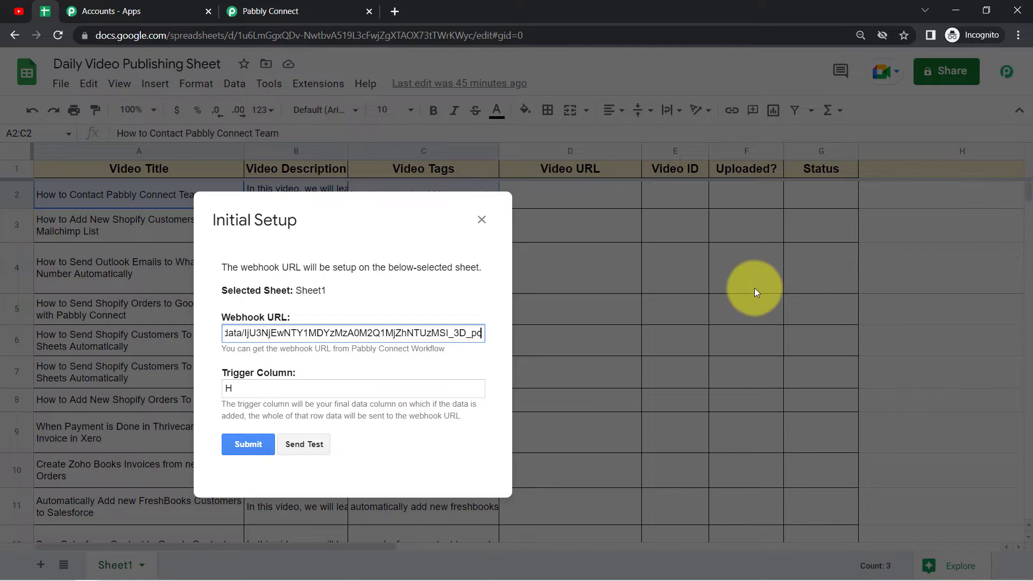
pyautogui.moveTo(325, 267); pyautogui.dragTo(222, 267)
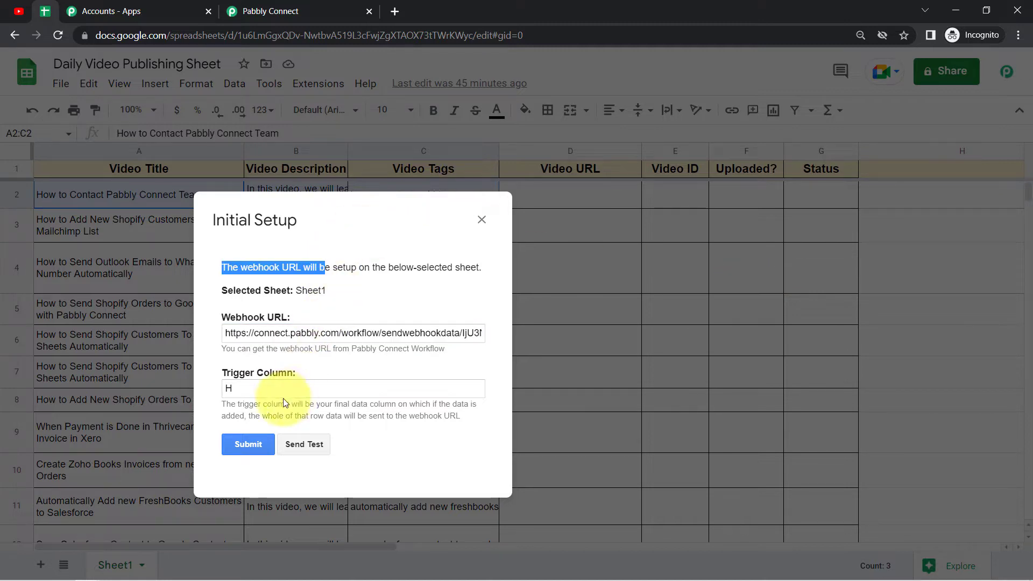
pyautogui.moveTo(244, 405); pyautogui.dragTo(354, 408)
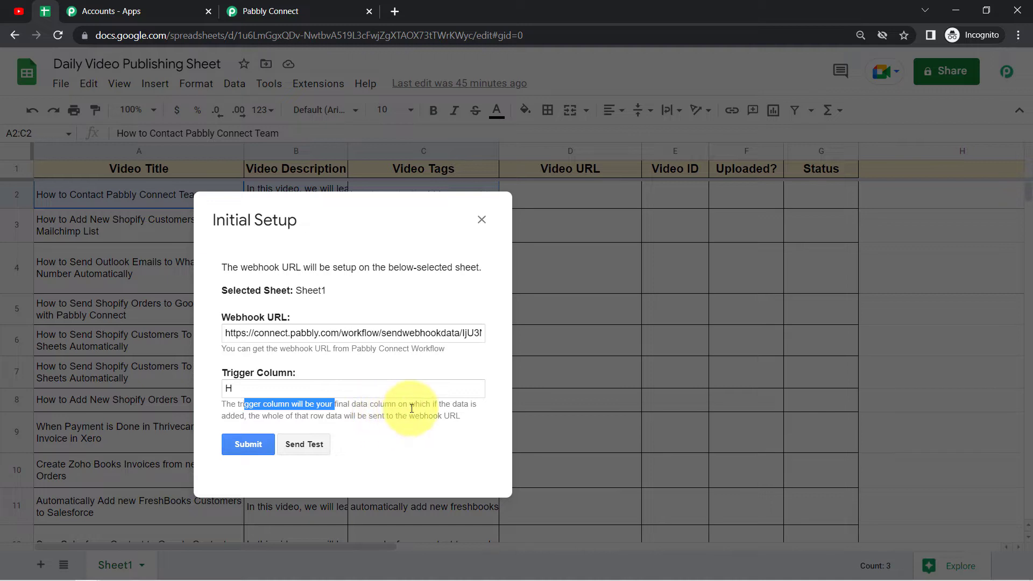
pyautogui.moveTo(445, 404); pyautogui.dragTo(395, 421)
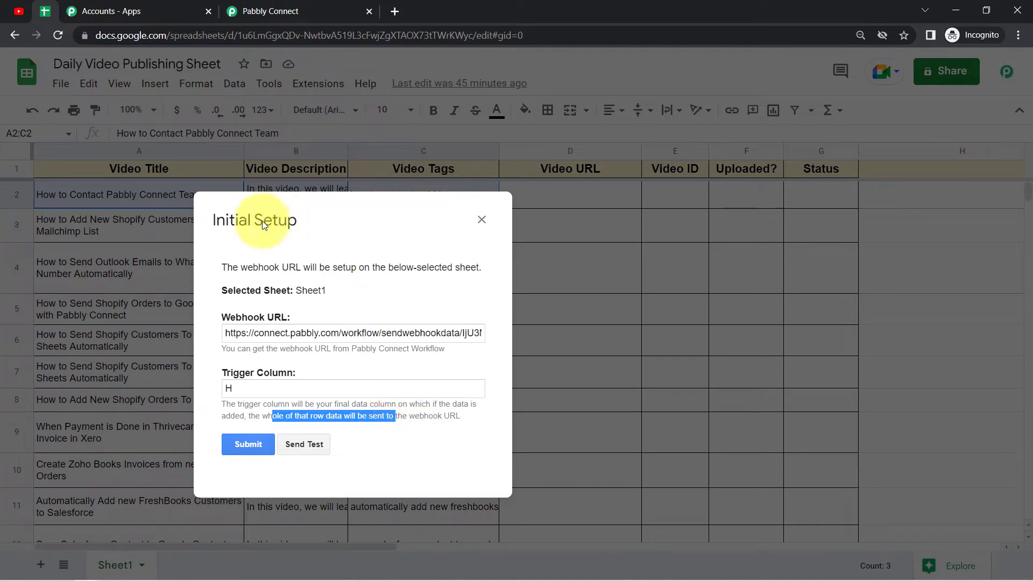
# Set the trigger column to F in the webhook setup, send a test, read its response, and close the setup.
pyautogui.moveTo(261, 234); pyautogui.dragTo(353, 300)
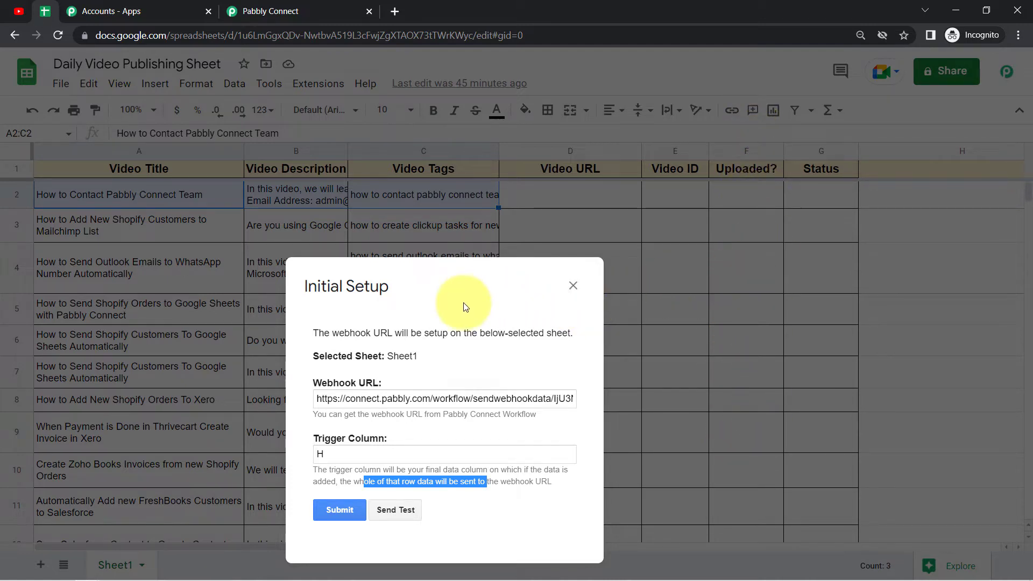
pyautogui.tripleClick(457, 280)
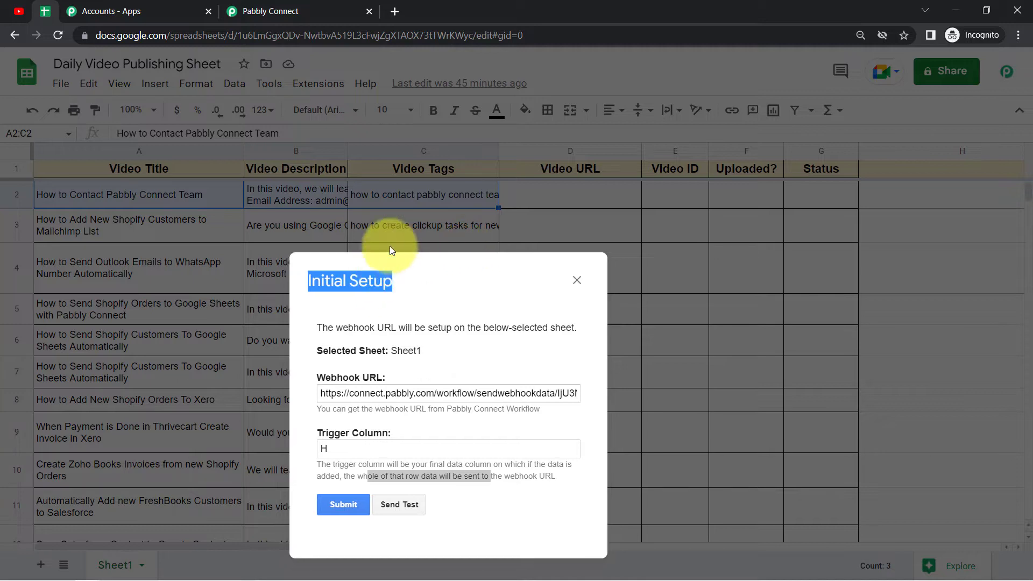
pyautogui.moveTo(365, 339); pyautogui.dragTo(342, 344)
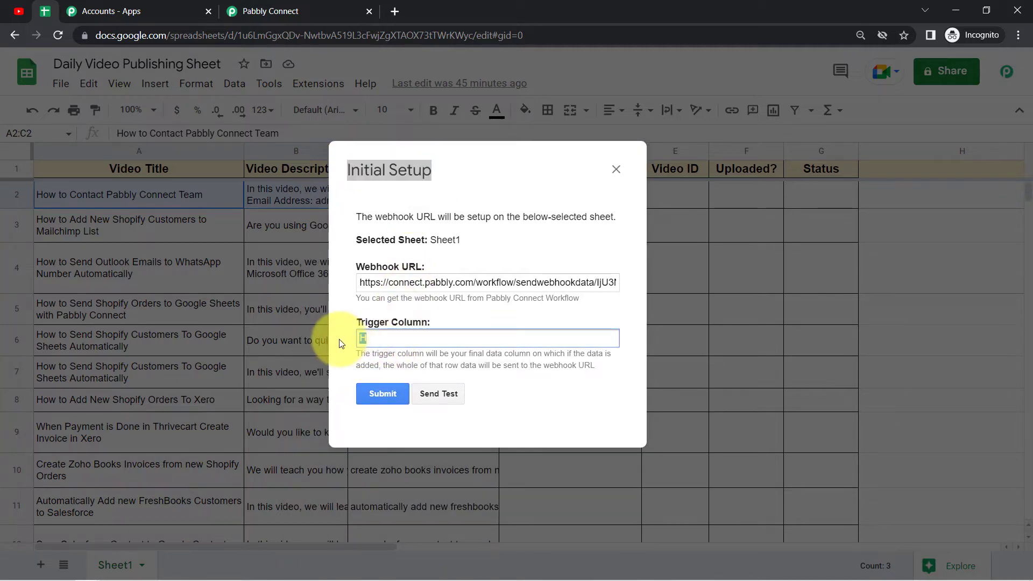
pyautogui.click(436, 396)
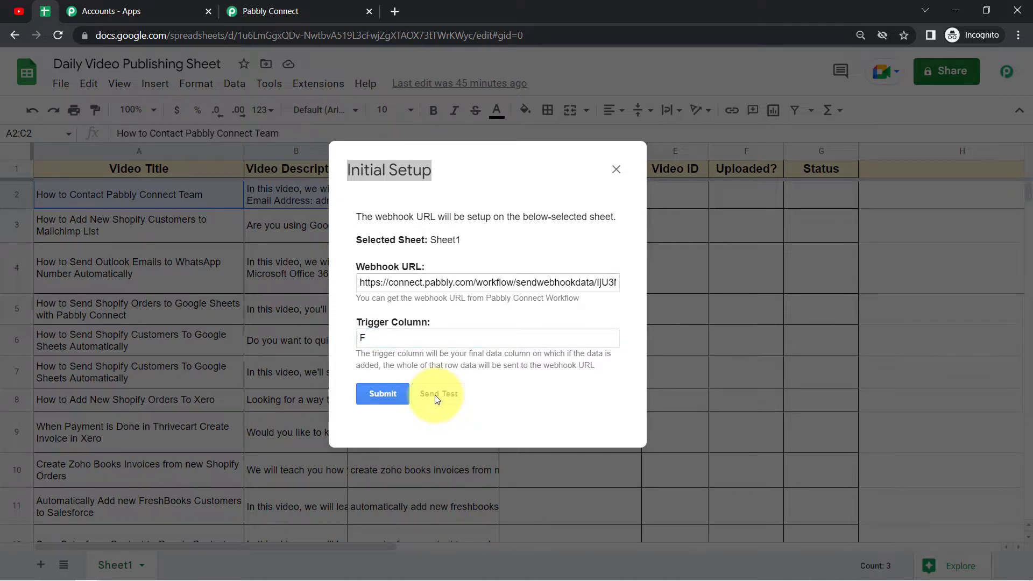
pyautogui.scroll(-1, 622, 299)
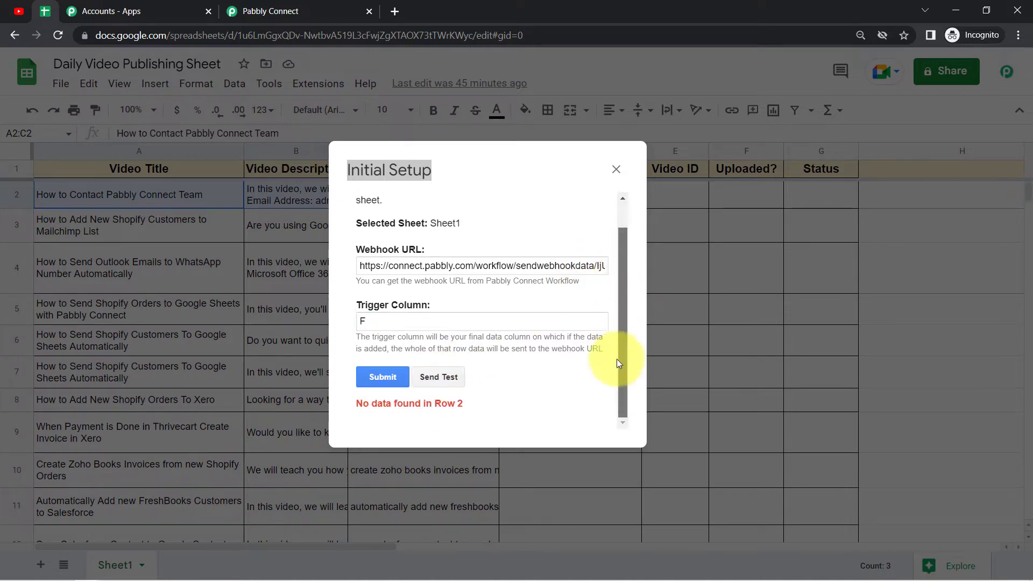
pyautogui.moveTo(387, 403); pyautogui.dragTo(446, 405)
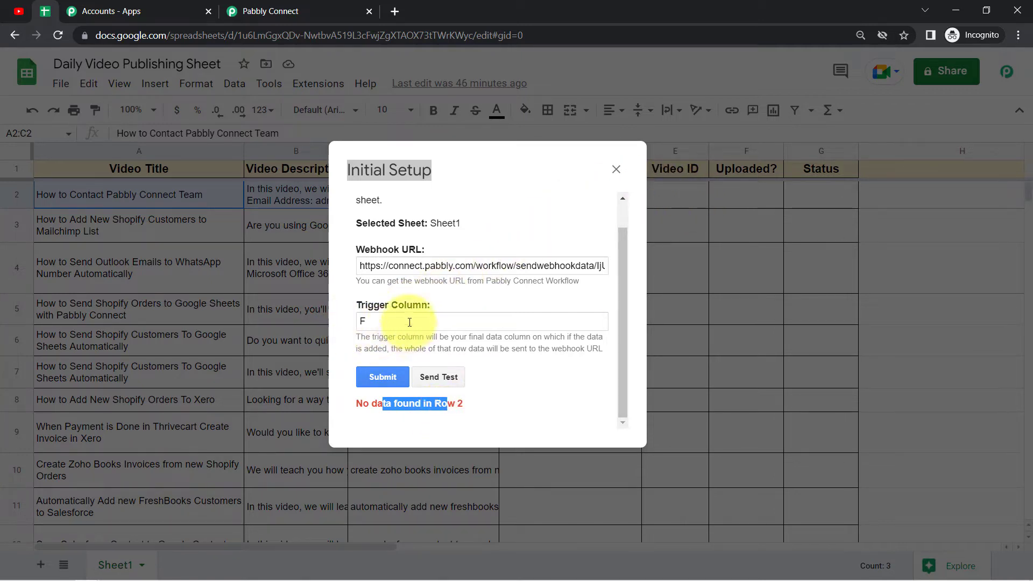
pyautogui.moveTo(409, 170); pyautogui.dragTo(486, 300)
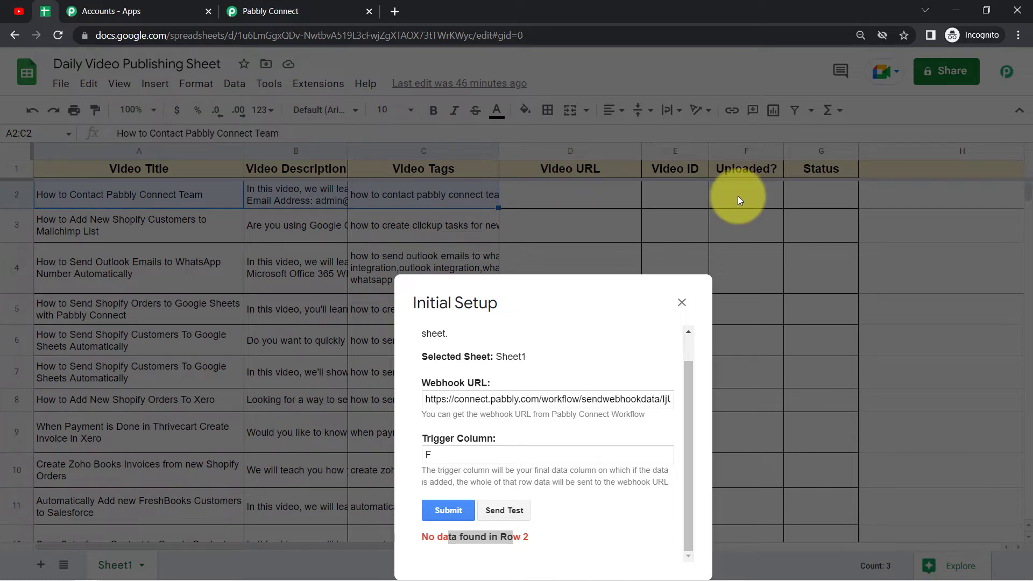
pyautogui.moveTo(466, 311); pyautogui.dragTo(408, 226)
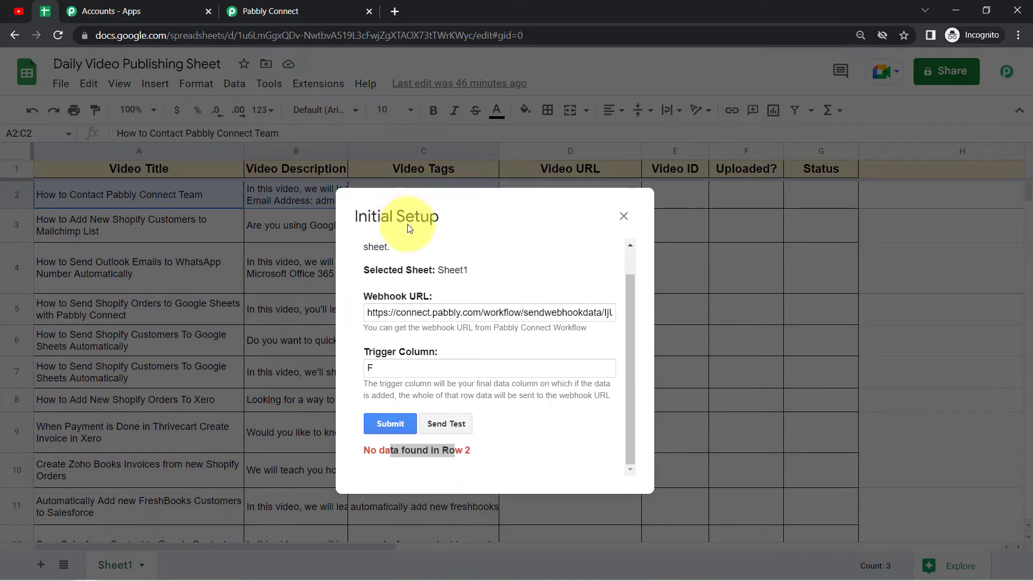
pyautogui.click(624, 216)
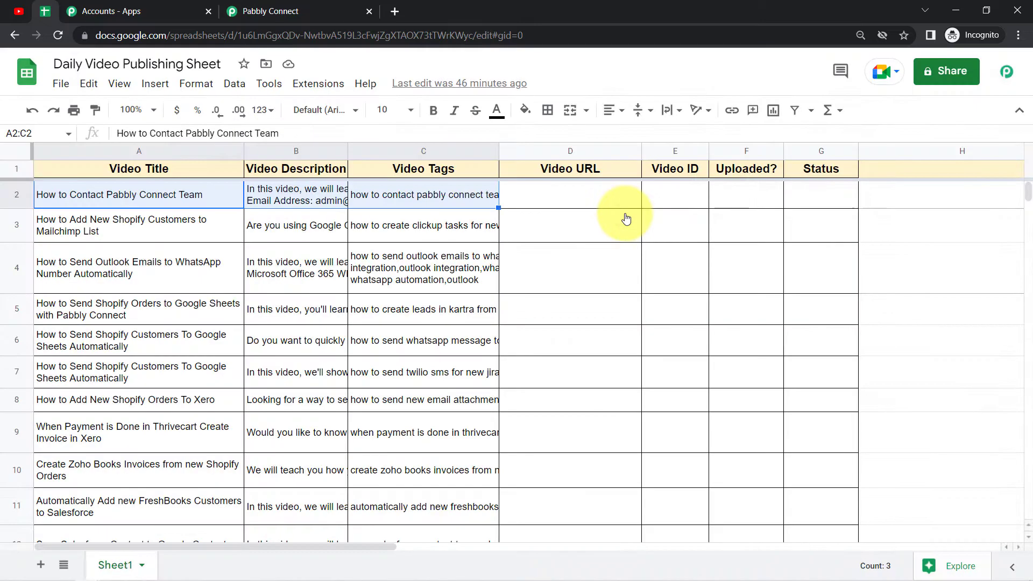
pyautogui.click(746, 203)
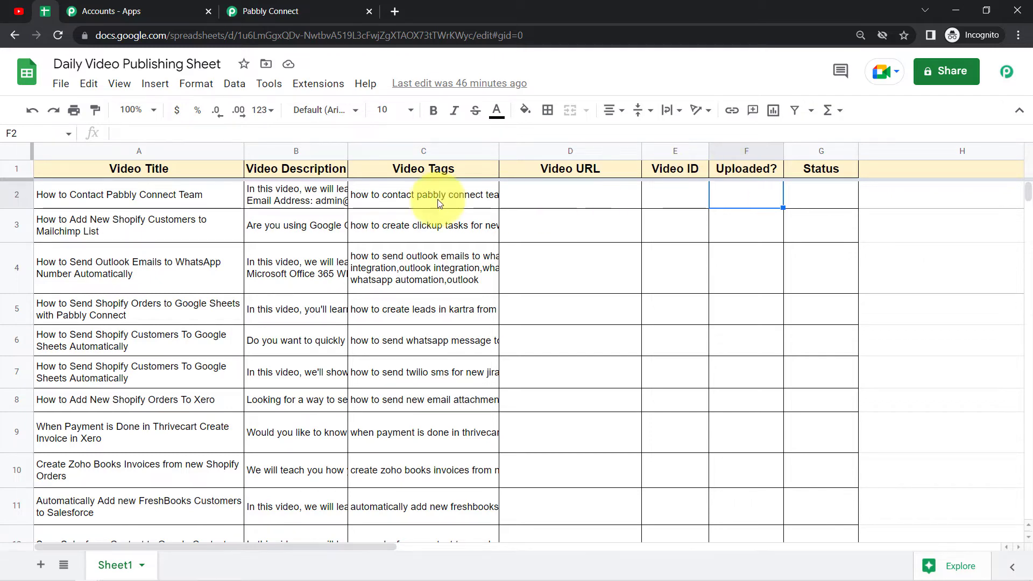
pyautogui.click(119, 201)
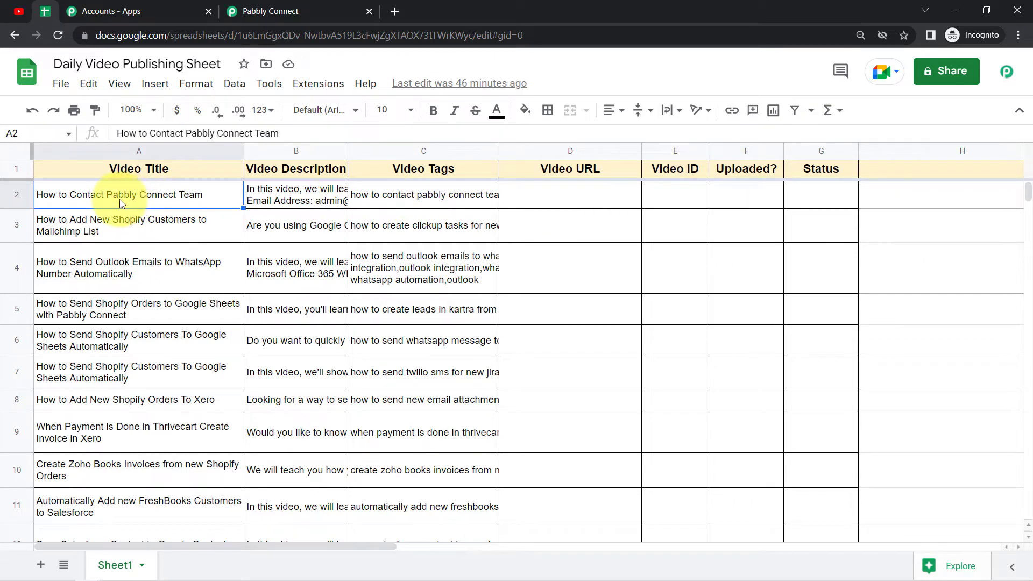
pyautogui.click(736, 202)
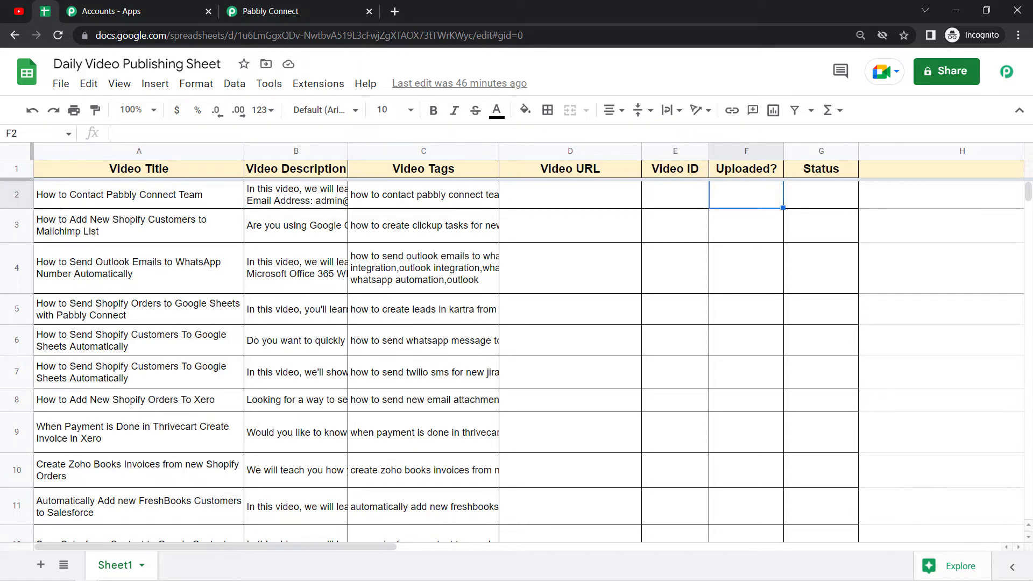
# In YouTube Studio, upload the End Screen MP4 file from the End Screen folder as an unlisted video.
pyautogui.click(19, 11)
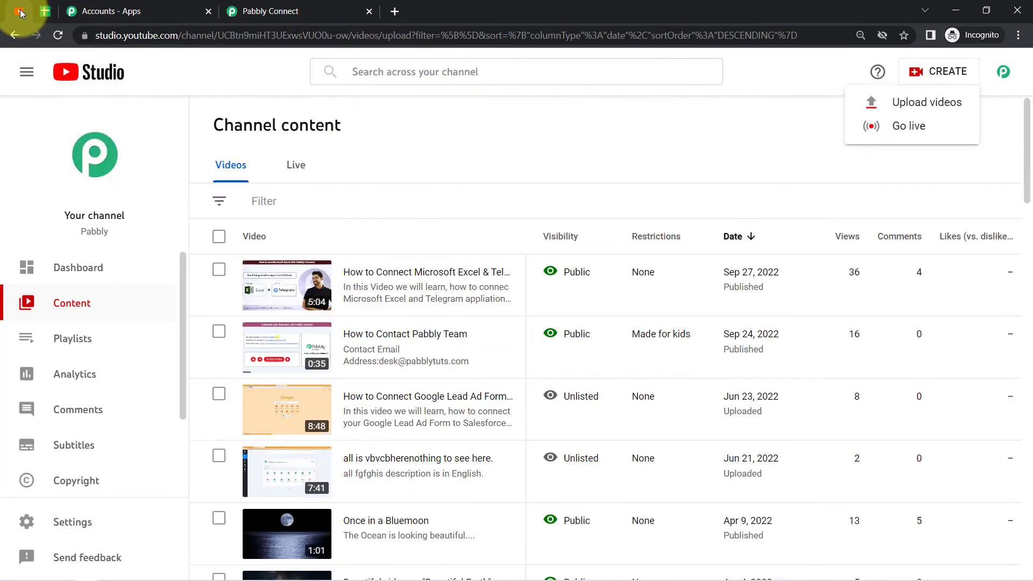
pyautogui.click(925, 104)
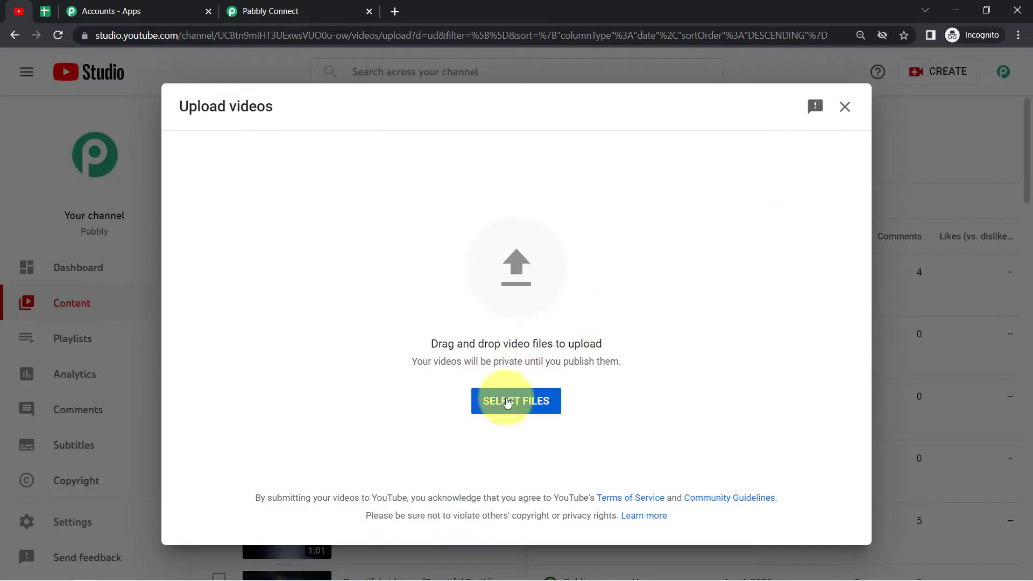
pyautogui.click(537, 404)
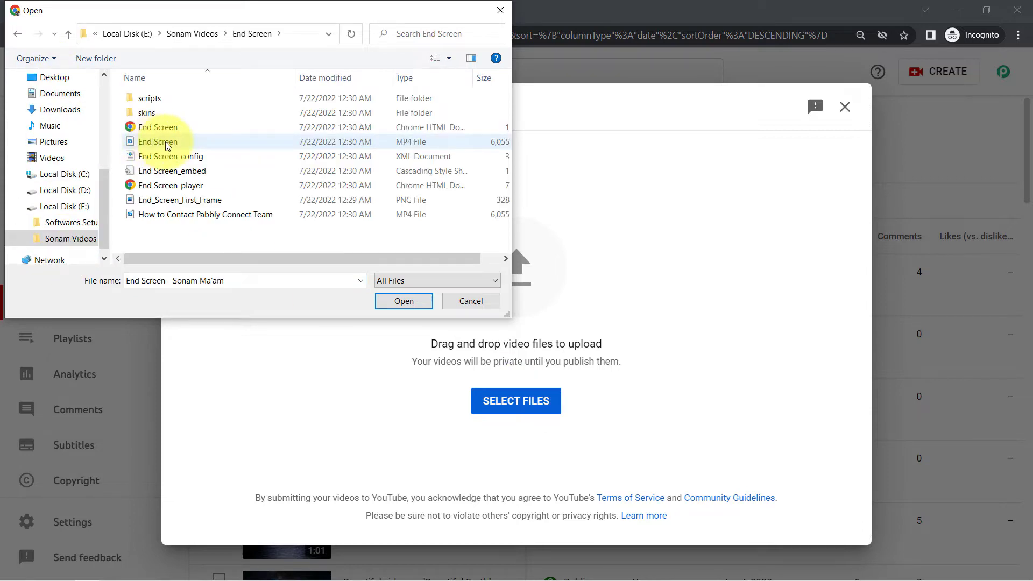
pyautogui.click(160, 143)
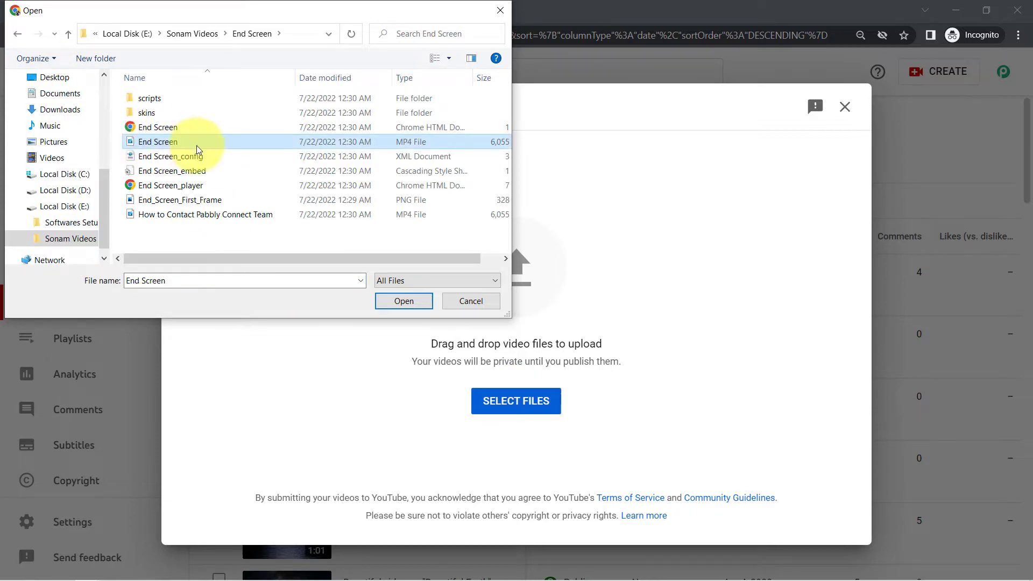
pyautogui.click(398, 304)
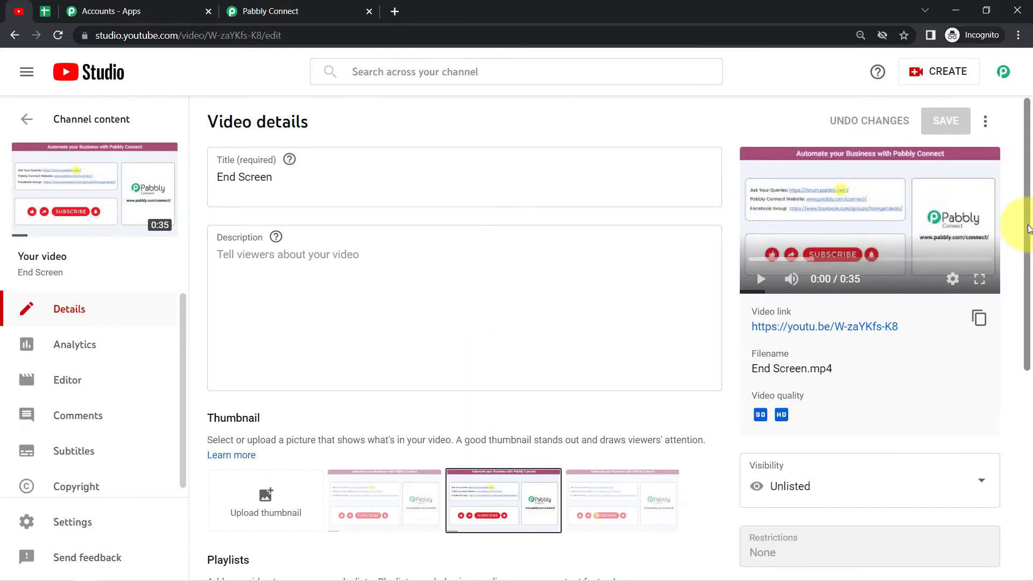
# Open the uploaded End Screen video on YouTube and copy its watch URL.
pyautogui.moveTo(1029, 228); pyautogui.dragTo(1029, 207)
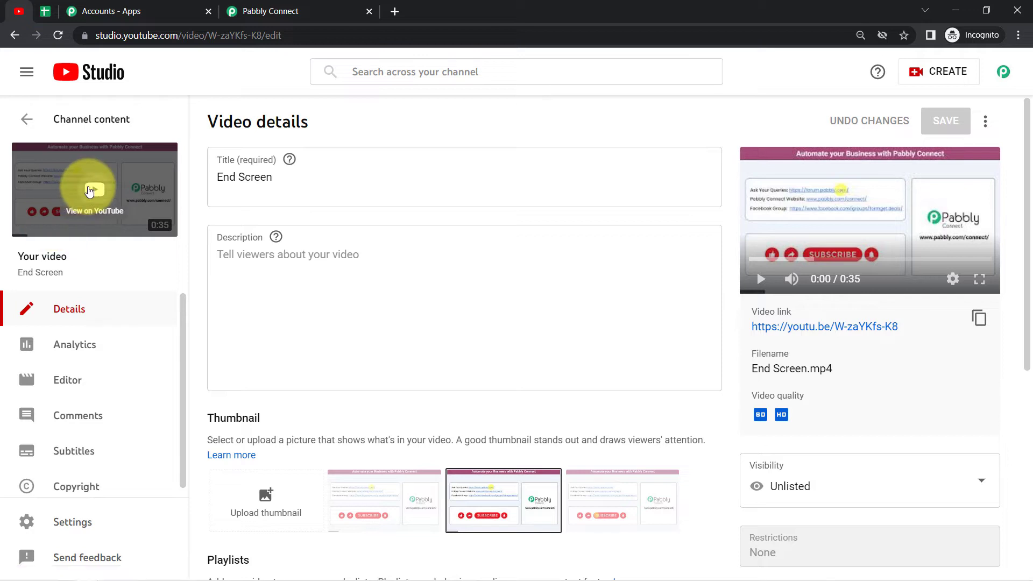
pyautogui.click(86, 186)
pyautogui.click(177, 36)
pyautogui.hotkey('ctrl', 'c')
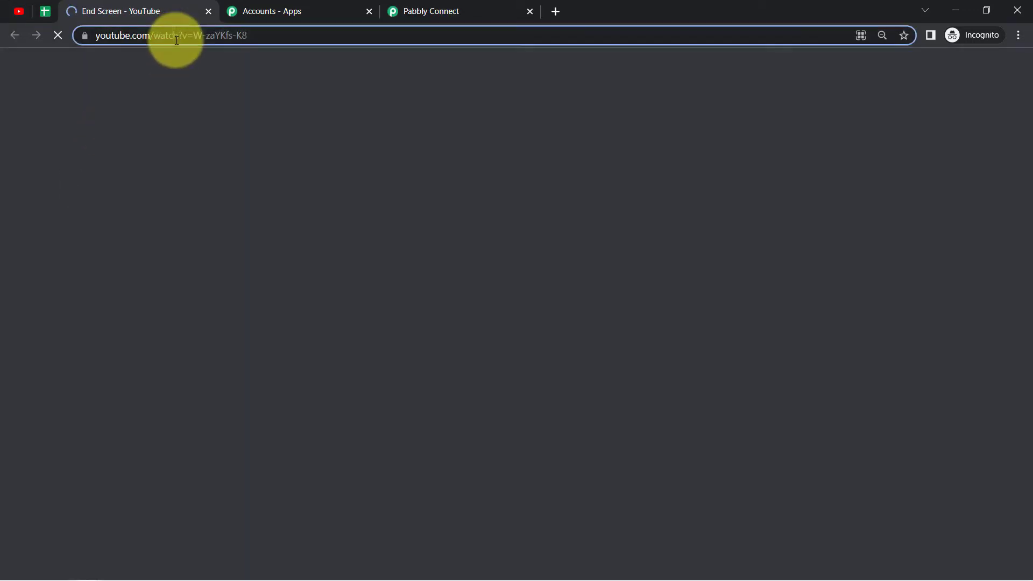
pyautogui.click(208, 12)
# Paste the copied video URL into the Video URL cell D2 of the Daily Video Publishing Sheet.
pyautogui.click(47, 11)
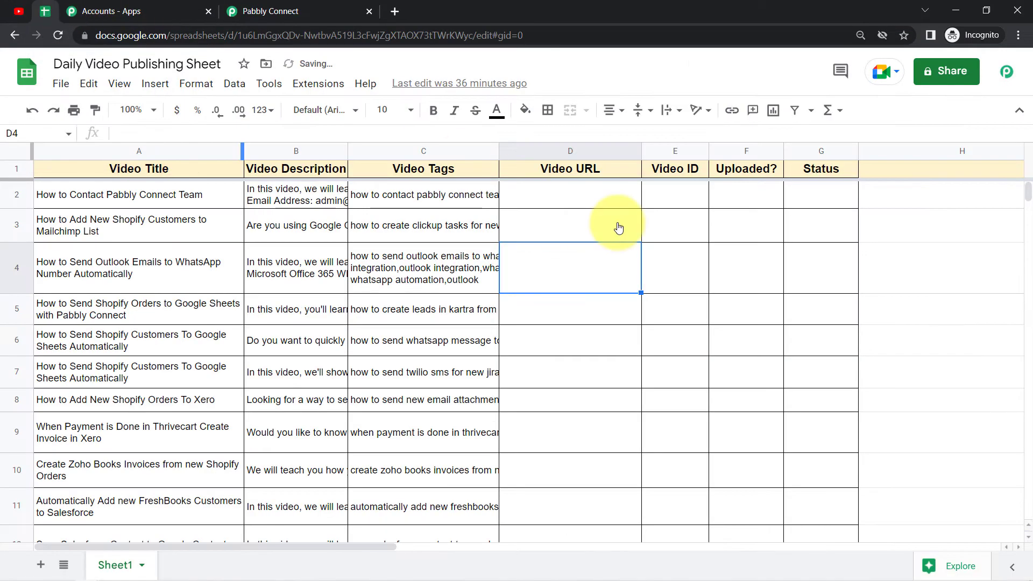
pyautogui.doubleClick(535, 196)
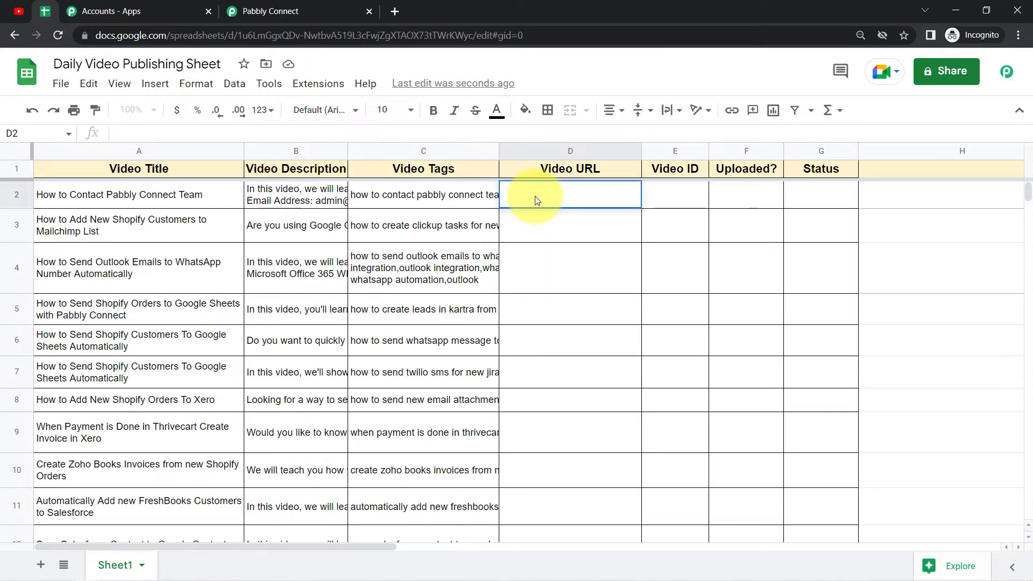
pyautogui.hotkey('ctrl', 'v')
pyautogui.press('Return')
pyautogui.press('Down')
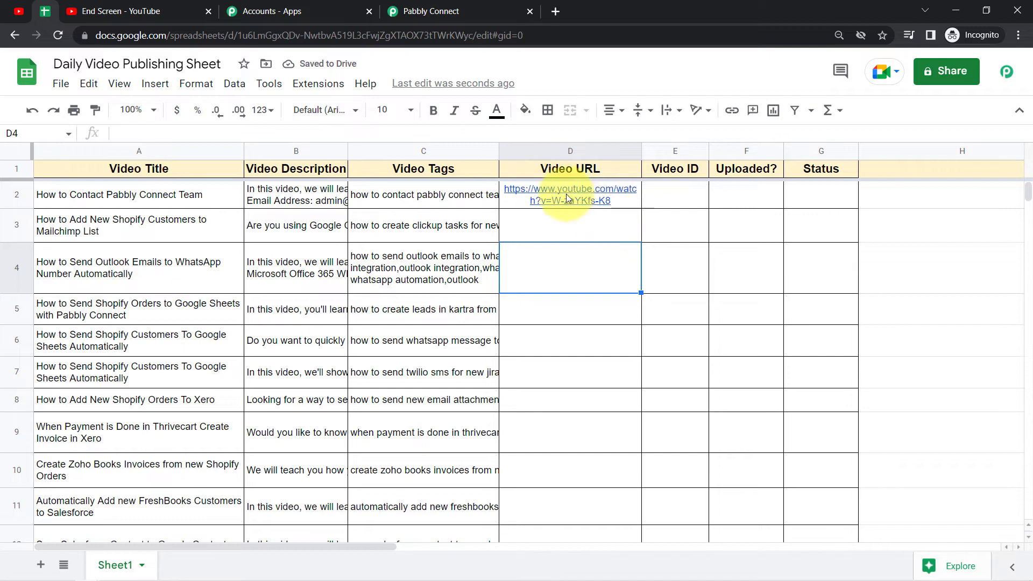
# Review row 2's title, description and tags, and highlight the video ID portion of the URL in cell D2.
pyautogui.moveTo(591, 201)
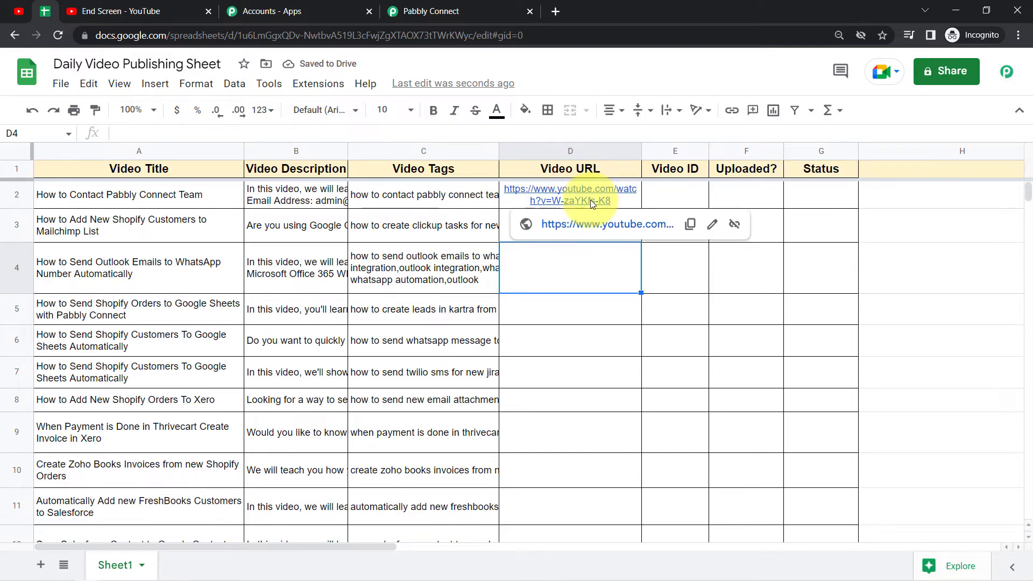
pyautogui.moveTo(145, 203); pyautogui.dragTo(436, 206)
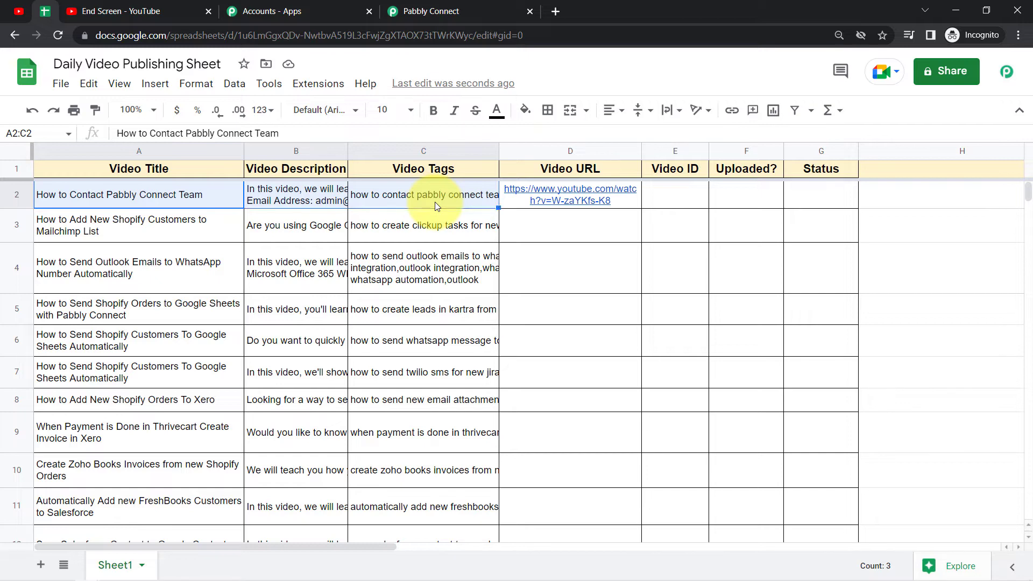
pyautogui.moveTo(524, 202)
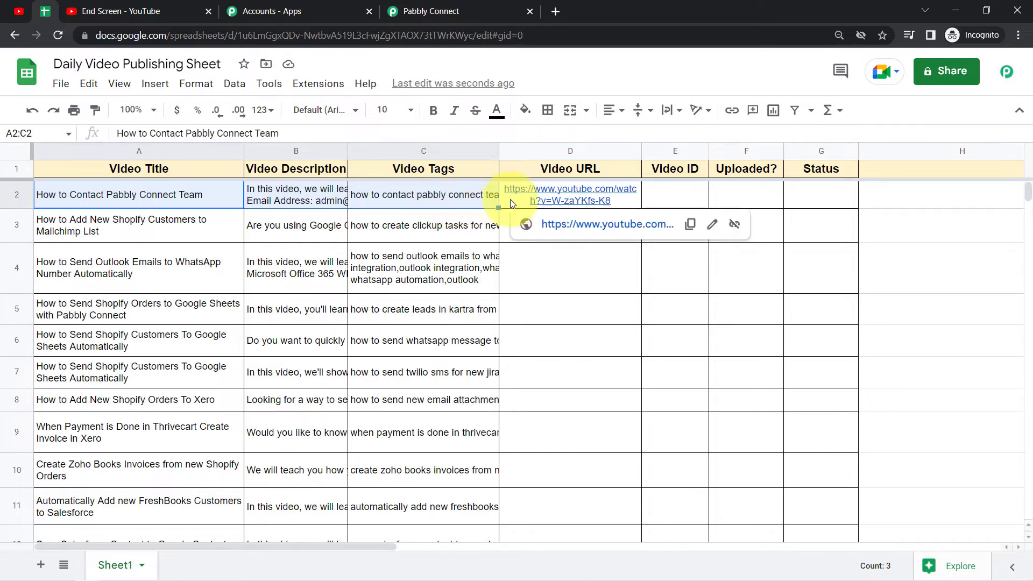
pyautogui.click(554, 197)
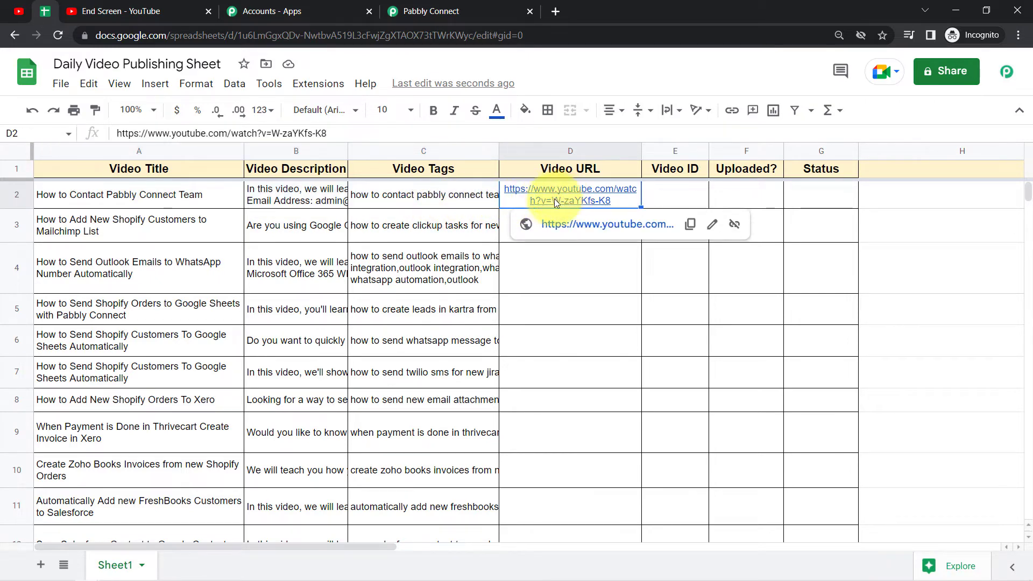
pyautogui.moveTo(273, 133); pyautogui.dragTo(338, 137)
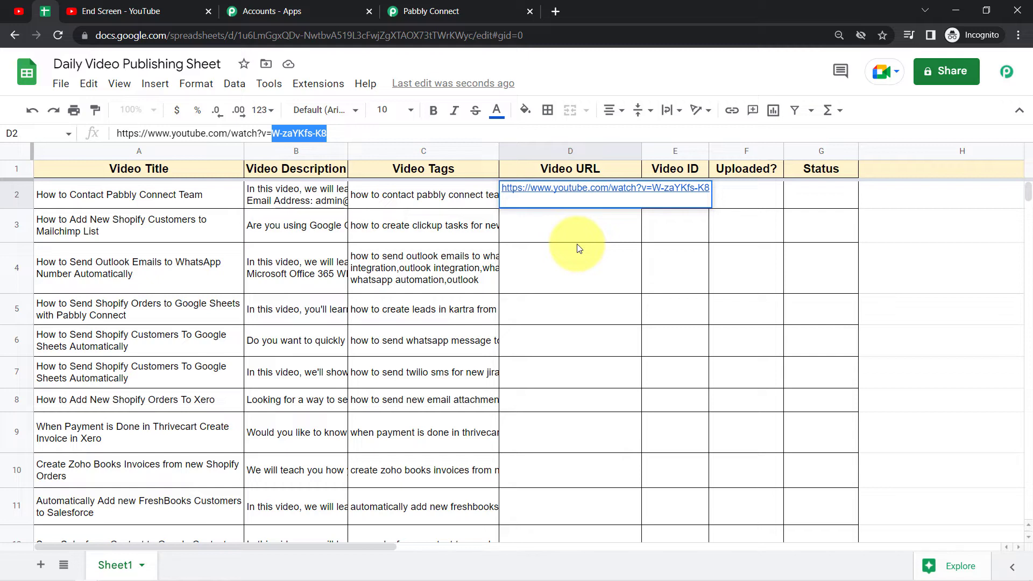
pyautogui.click(573, 226)
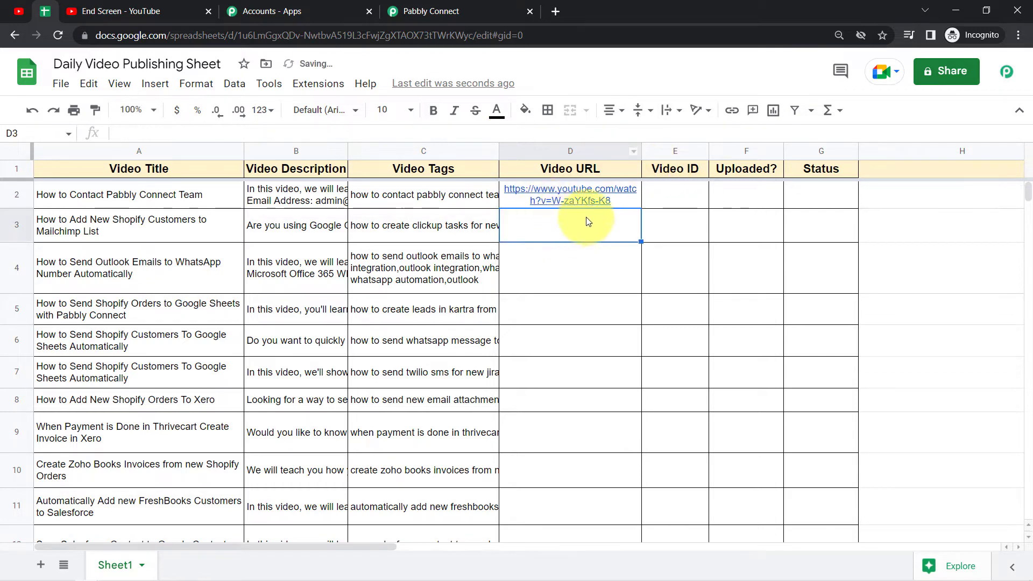
# Insert one blank column between the Video URL and Video ID columns.
pyautogui.click(556, 189)
pyautogui.click(670, 189)
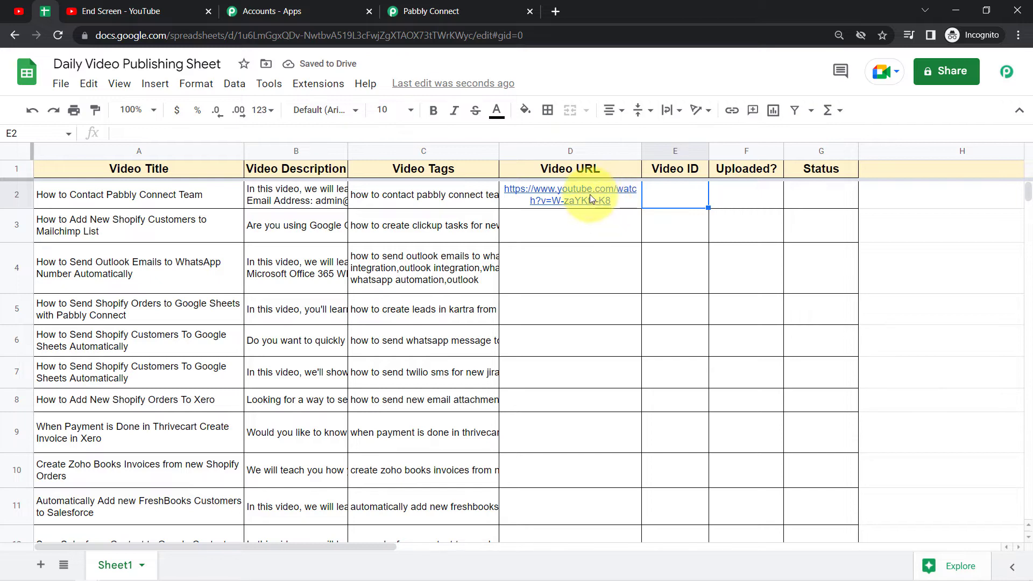
pyautogui.click(511, 154)
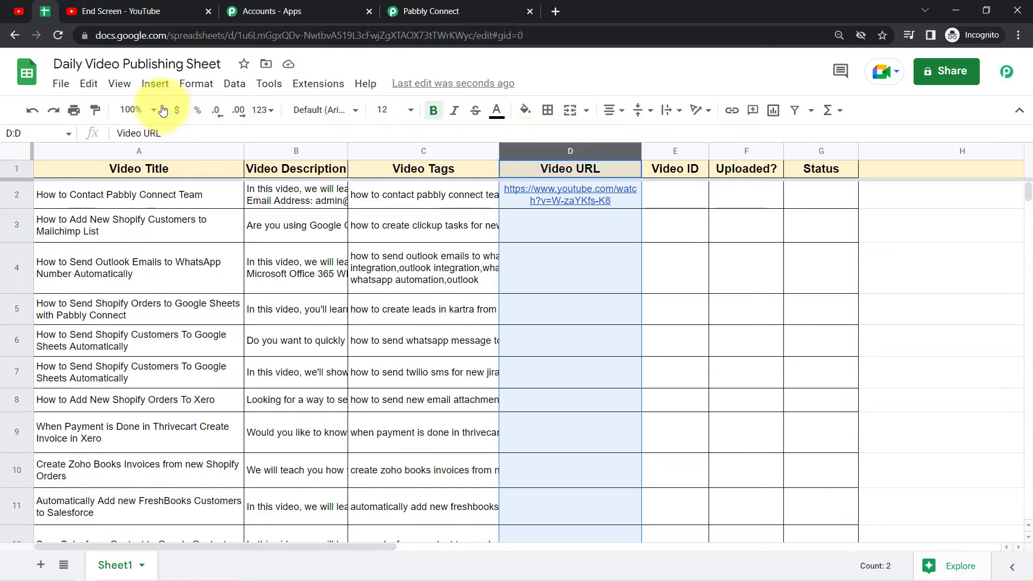
pyautogui.click(154, 84)
pyautogui.moveTo(198, 159)
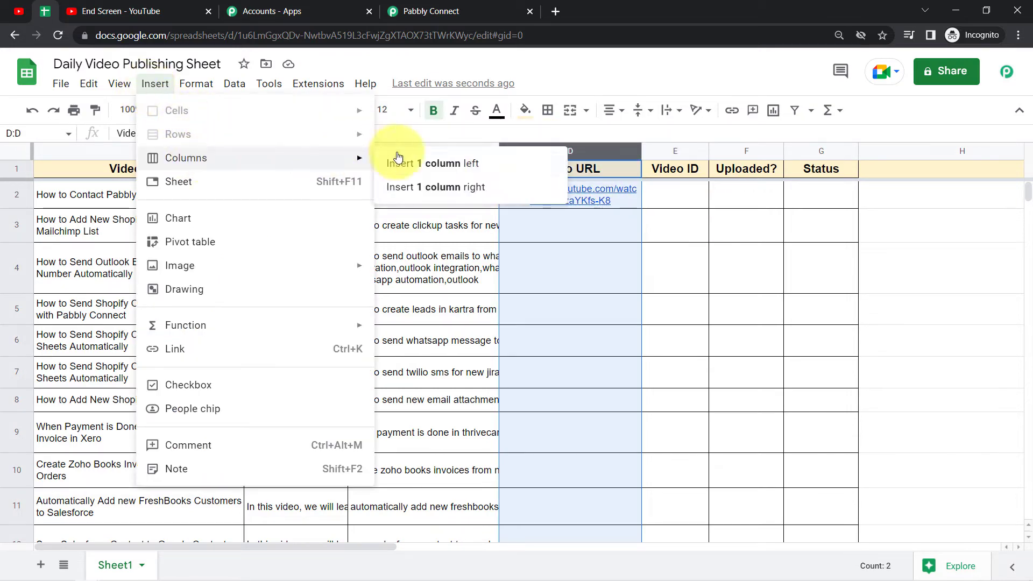
pyautogui.click(420, 184)
pyautogui.click(540, 277)
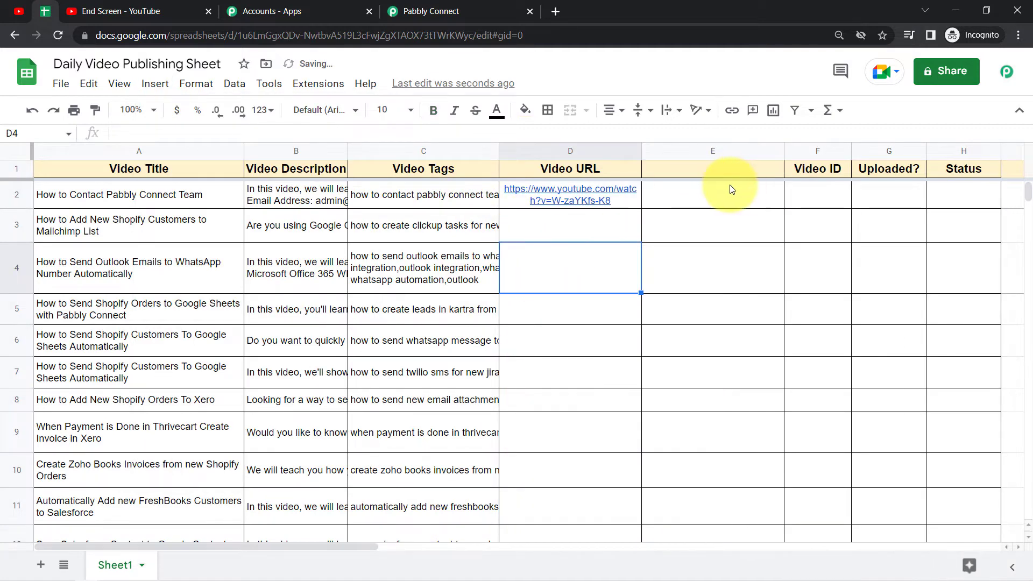
# Enter the formula =SPLIT(D2,"=") in cell E2 to separate the video ID from the Video URL.
pyautogui.doubleClick(701, 199)
pyautogui.write('=')
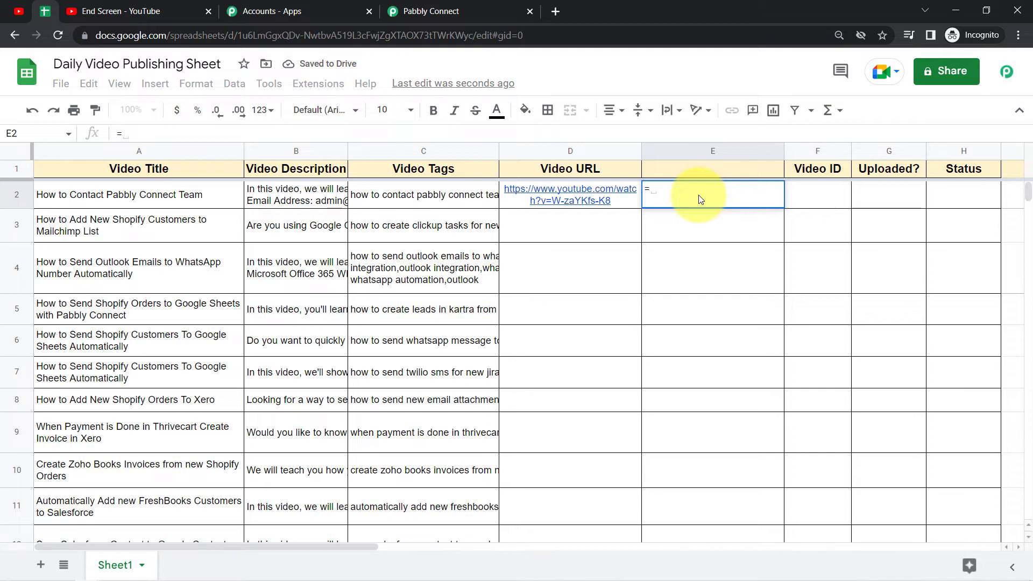
pyautogui.write('spliy')
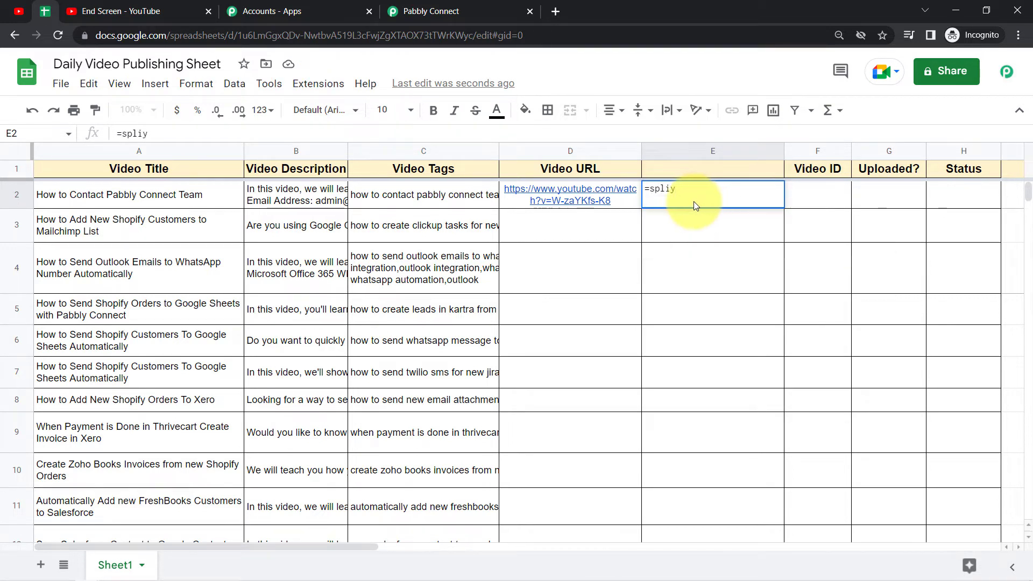
pyautogui.press('BackSpace')
pyautogui.write('t')
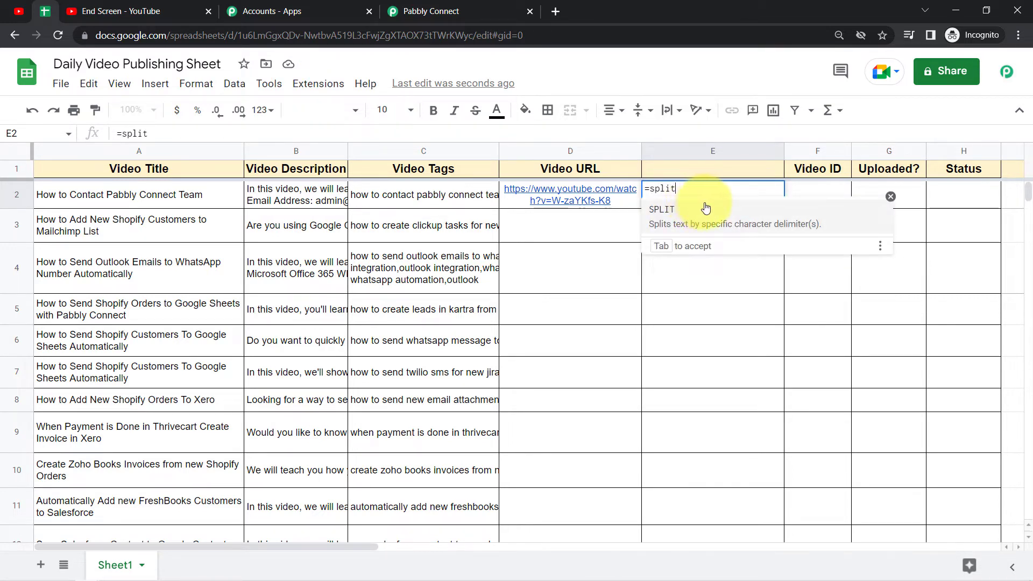
pyautogui.click(675, 221)
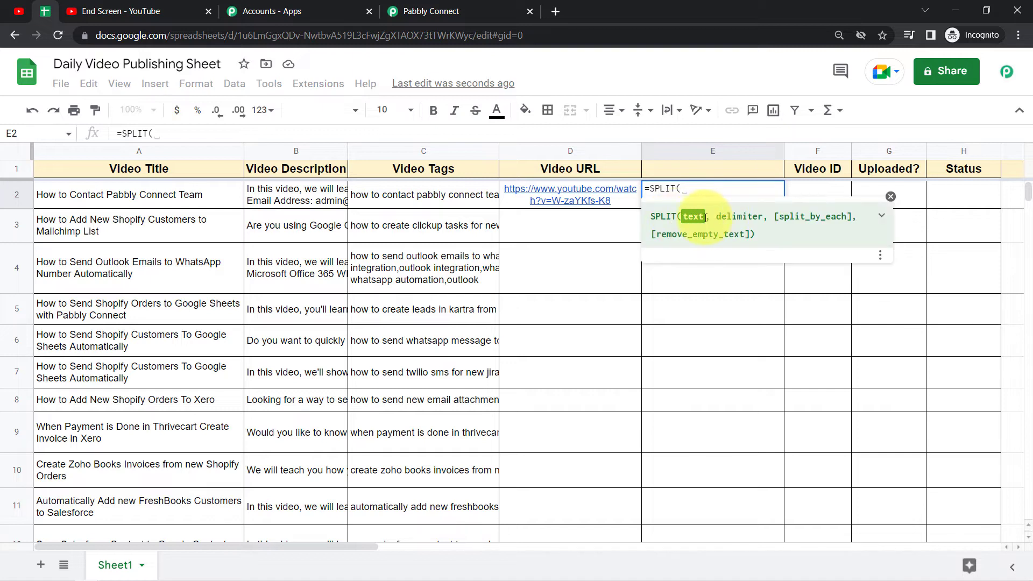
pyautogui.click(599, 198)
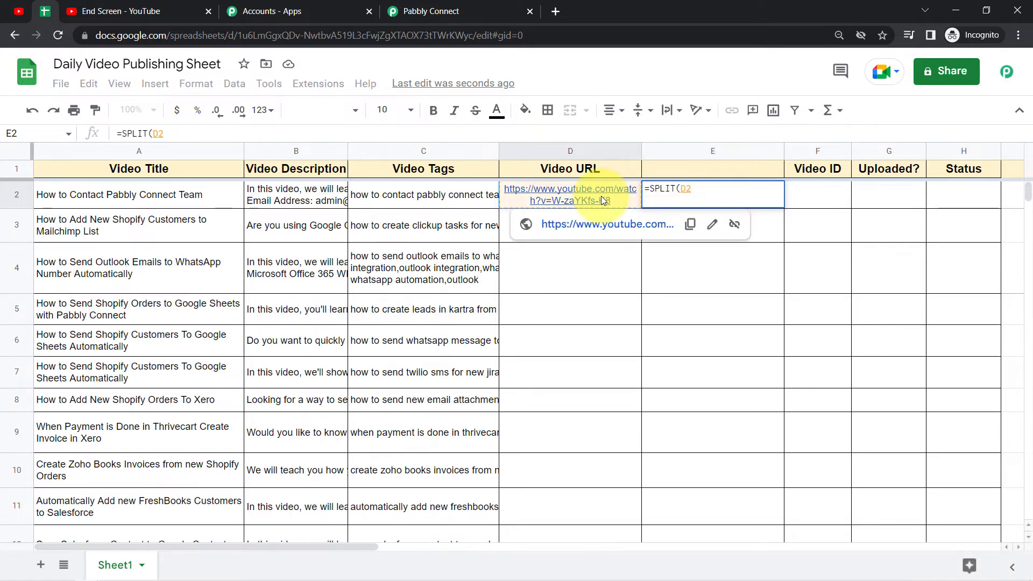
pyautogui.write(',')
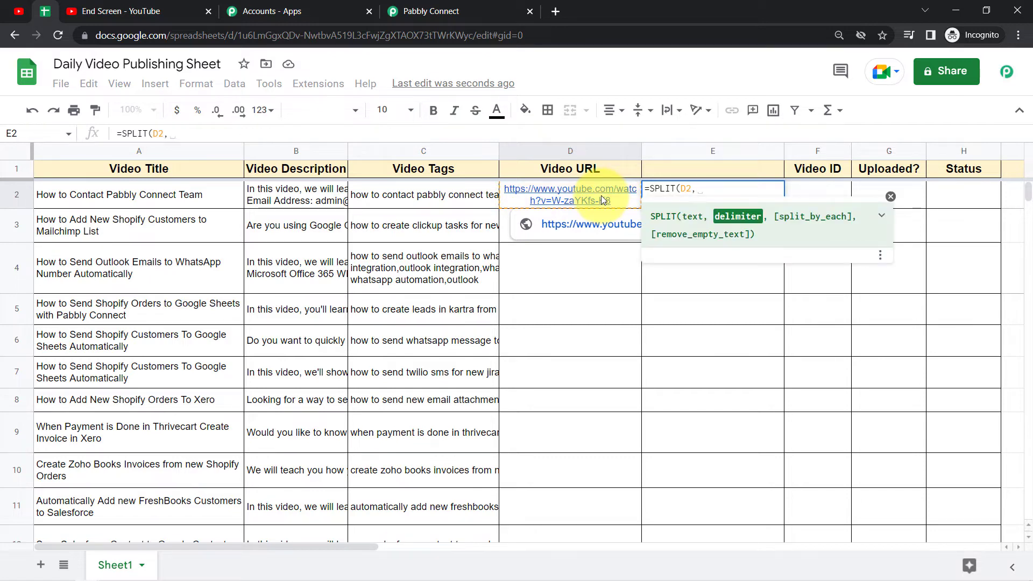
pyautogui.write('""')
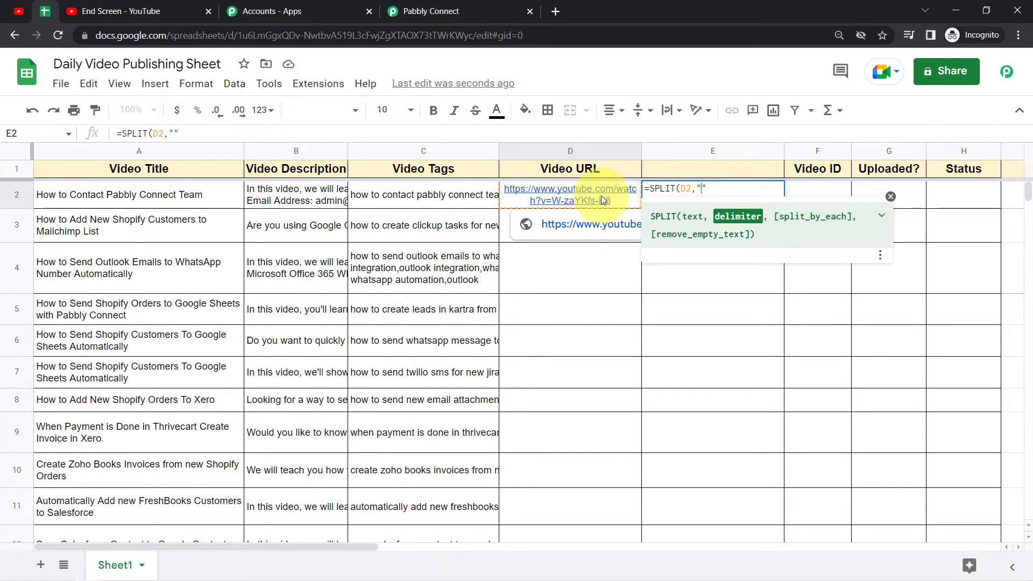
pyautogui.press('Left')
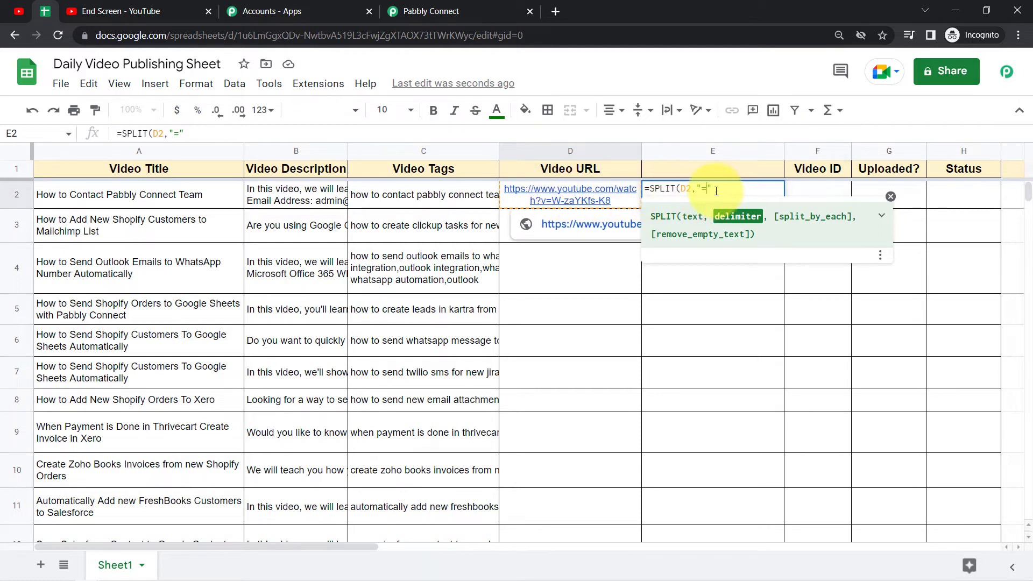
pyautogui.write(')')
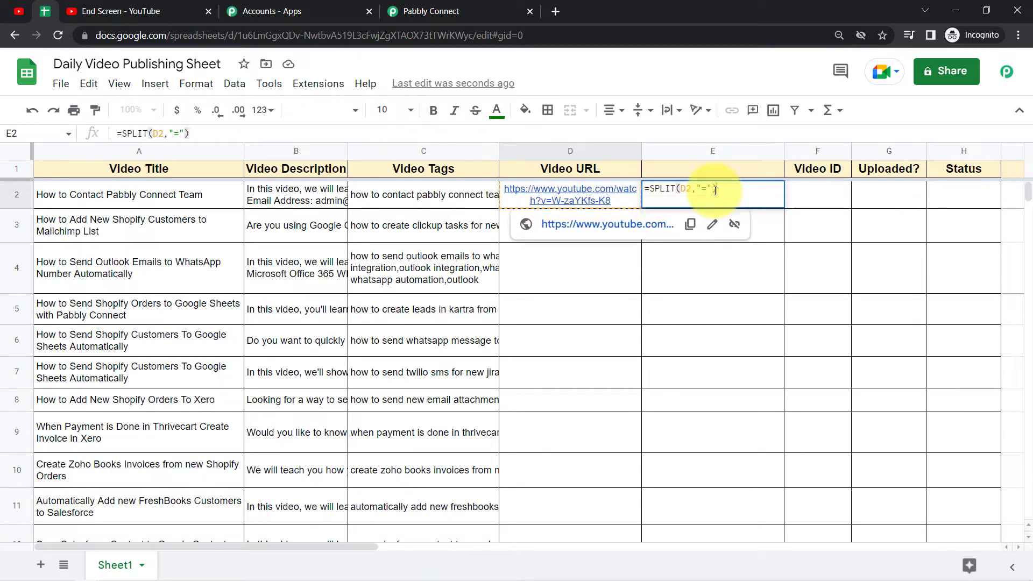
pyautogui.press('Return')
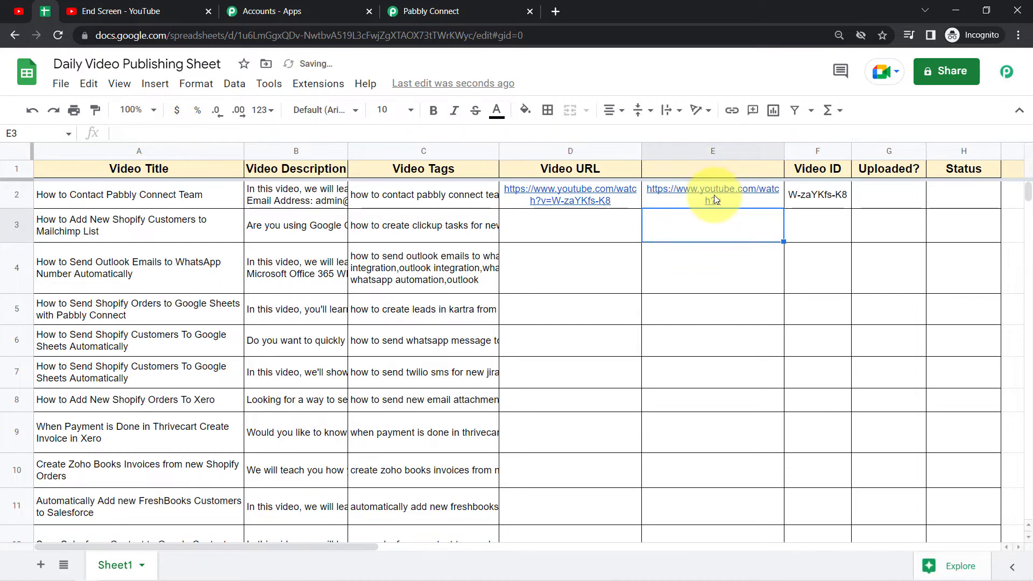
# Check the split results in E2 and F2, and hide helper column E.
pyautogui.click(796, 196)
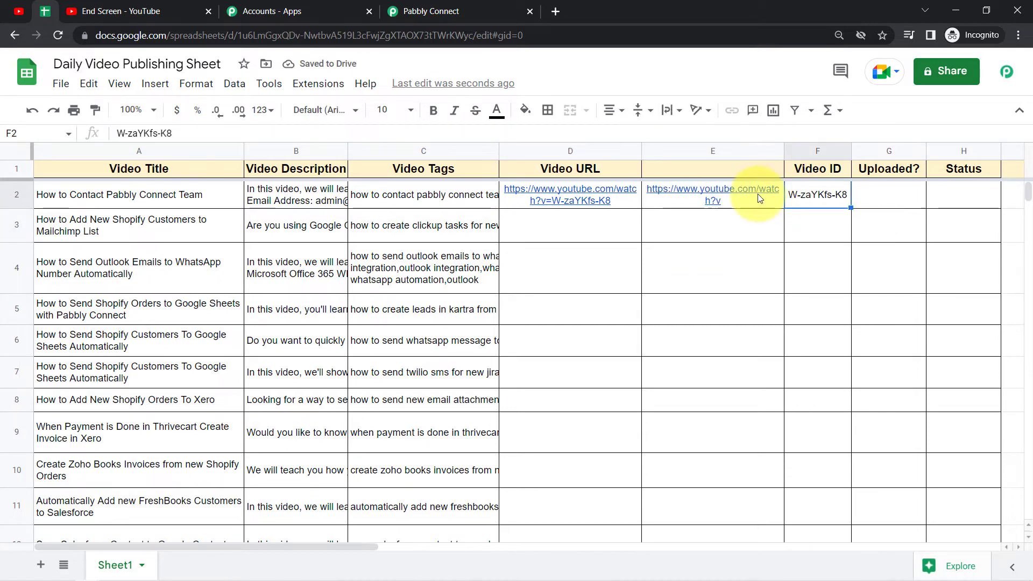
pyautogui.click(757, 194)
pyautogui.click(802, 204)
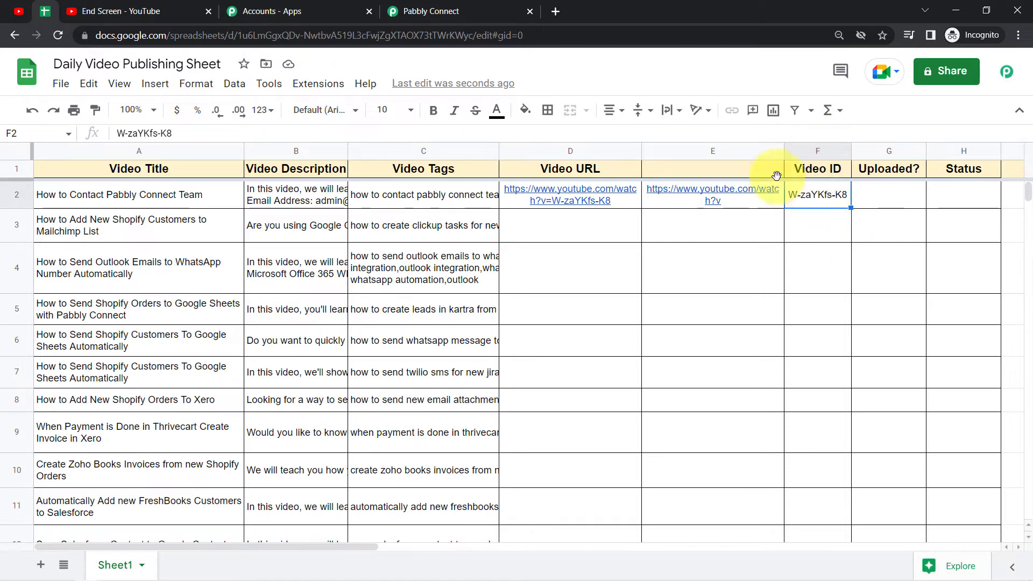
pyautogui.click(721, 151)
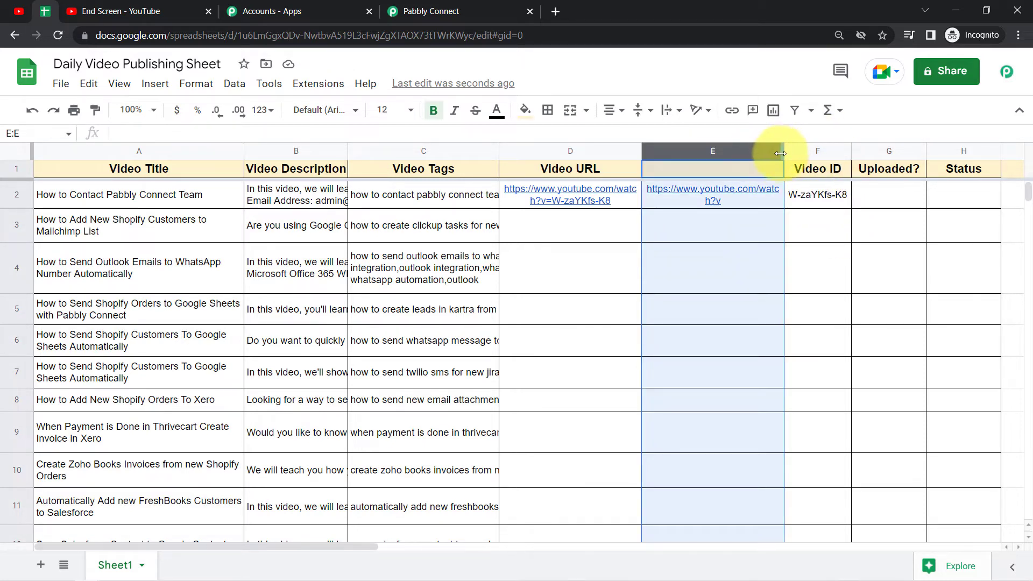
pyautogui.click(776, 153)
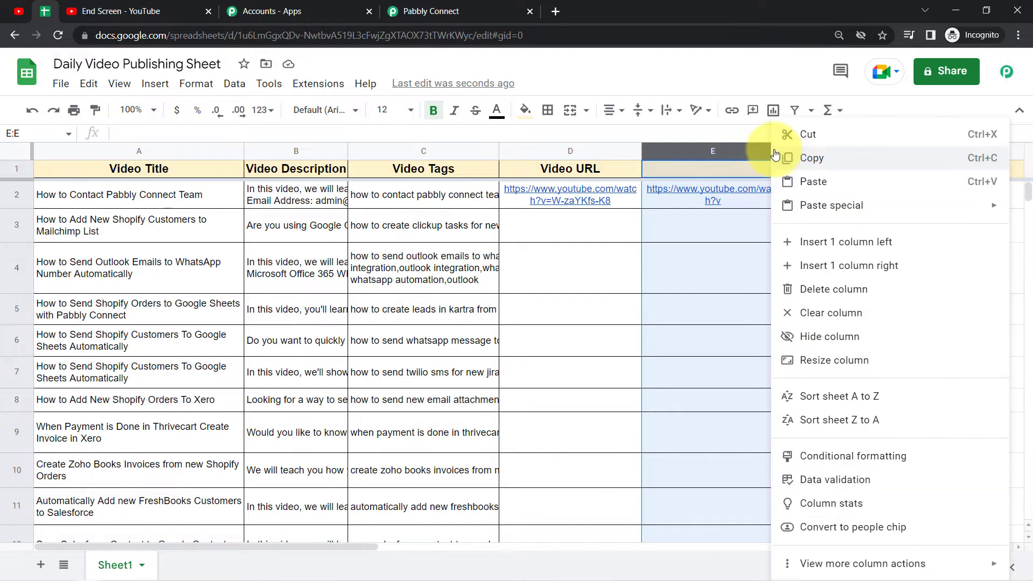
pyautogui.click(811, 343)
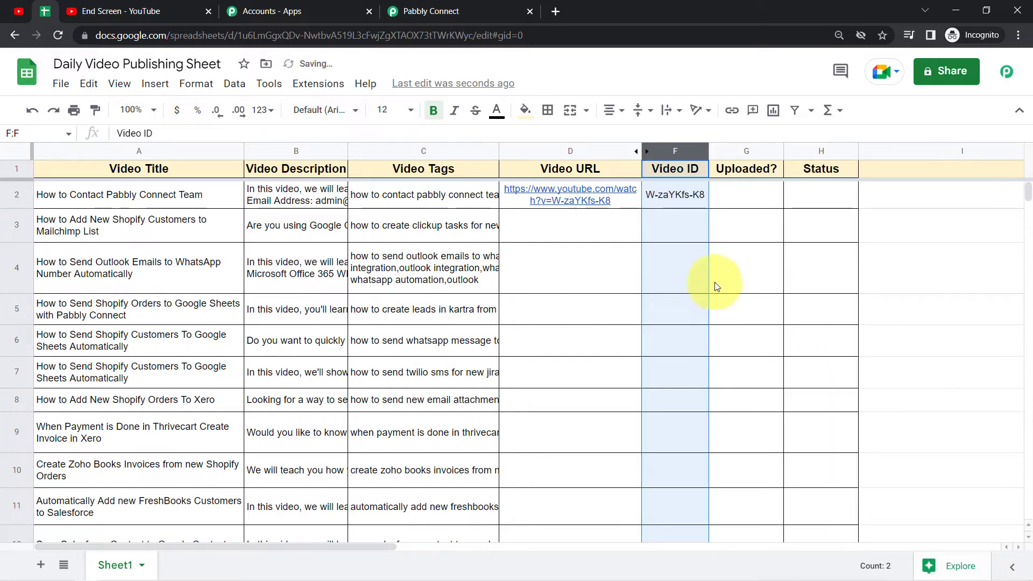
pyautogui.click(607, 249)
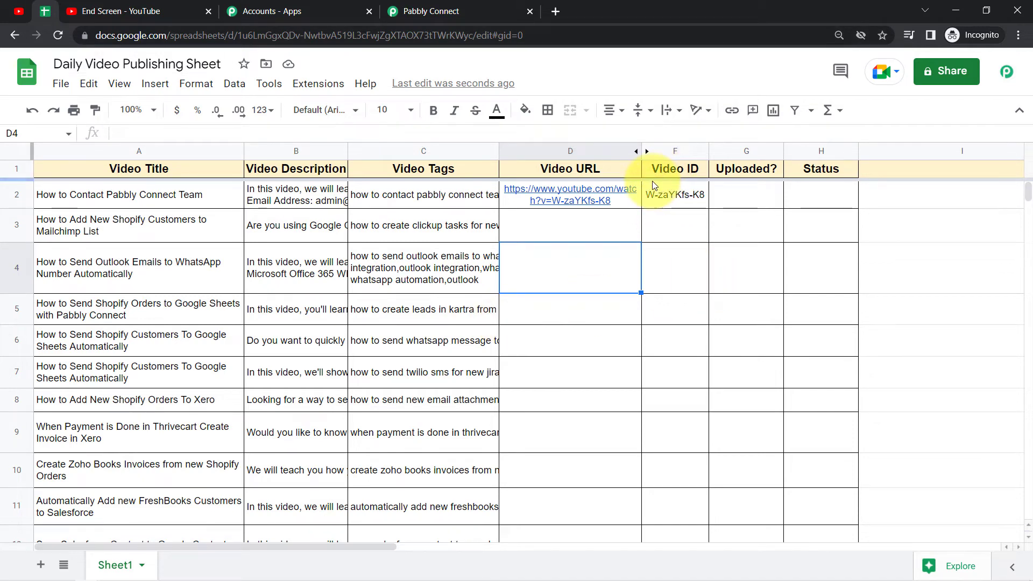
# Unhide helper column E and fill the SPLIT formula from E2 down to row 595.
pyautogui.click(647, 152)
pyautogui.click(698, 197)
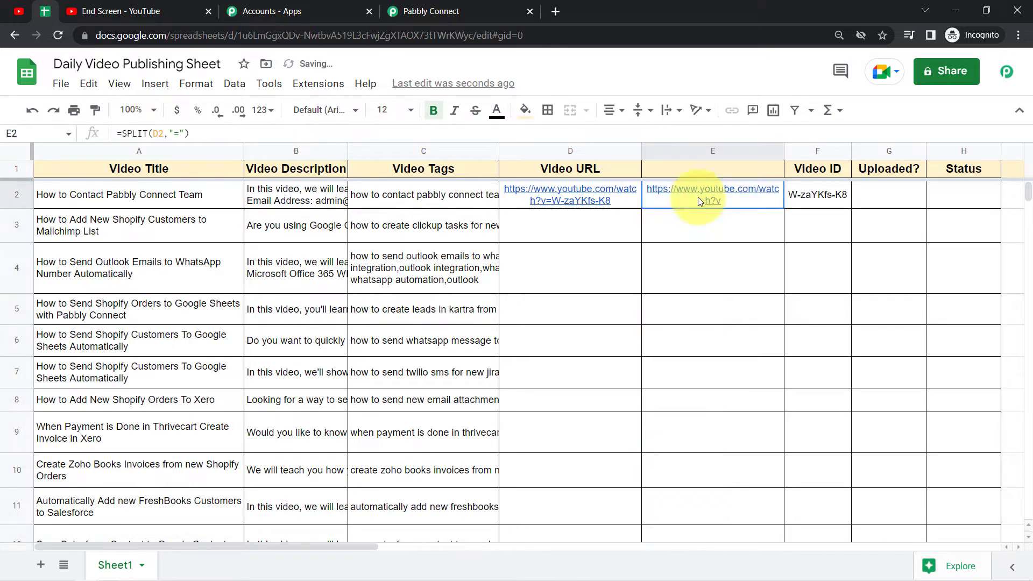
pyautogui.moveTo(784, 208); pyautogui.dragTo(766, 574)
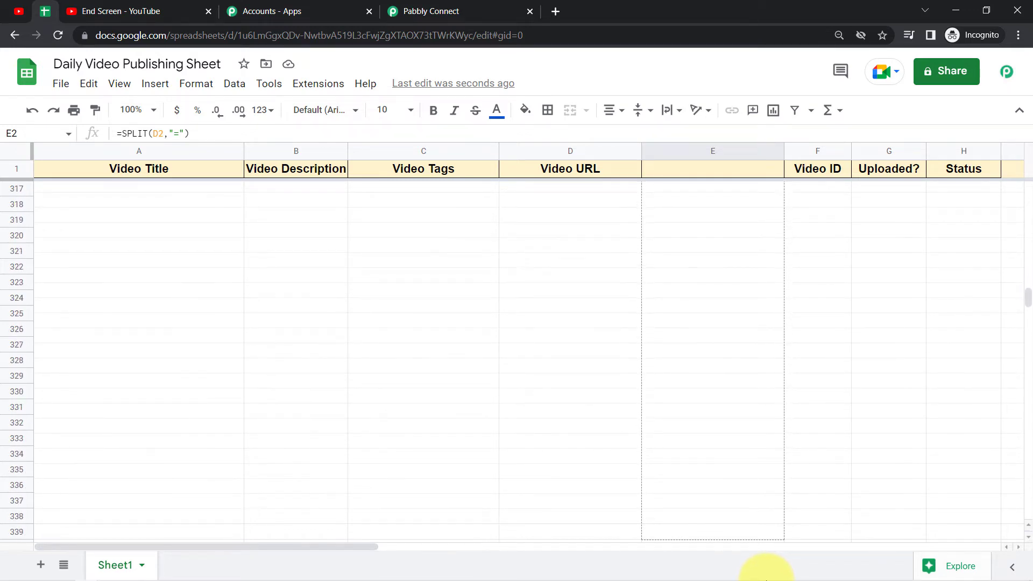
pyautogui.scroll(-20, 766, 577)
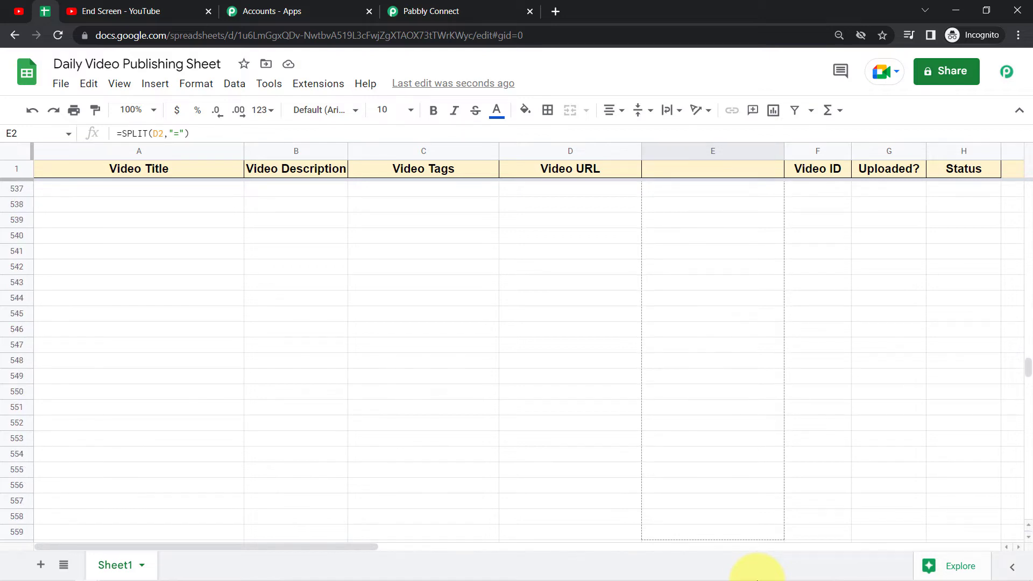
pyautogui.scroll(-2, 759, 568)
pyautogui.keyDown('shift'); pyautogui.click(766, 532); pyautogui.keyUp('shift')
pyautogui.hotkey('ctrl', 'v')
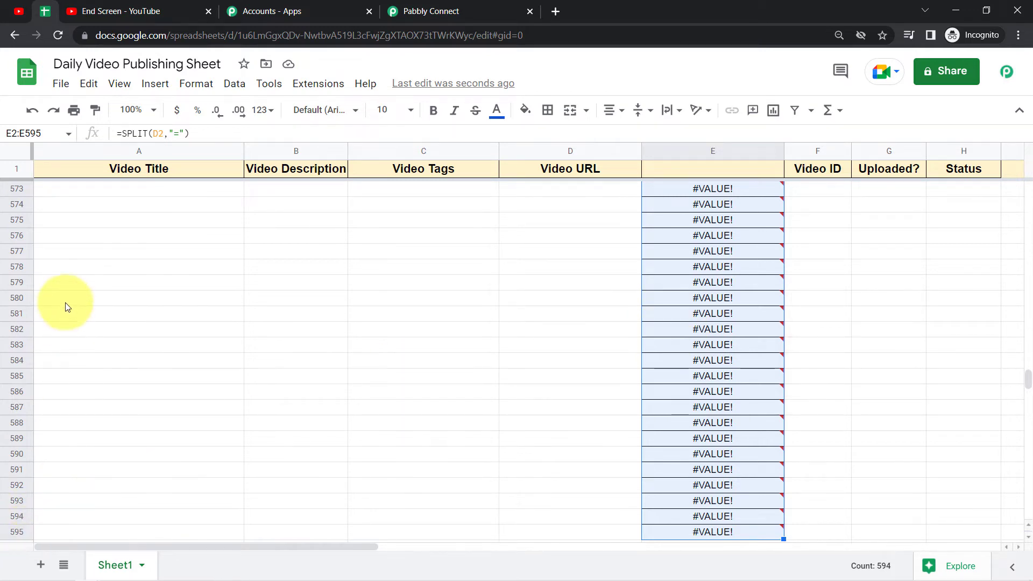
pyautogui.click(93, 255)
pyautogui.click(346, 265)
pyautogui.click(401, 267)
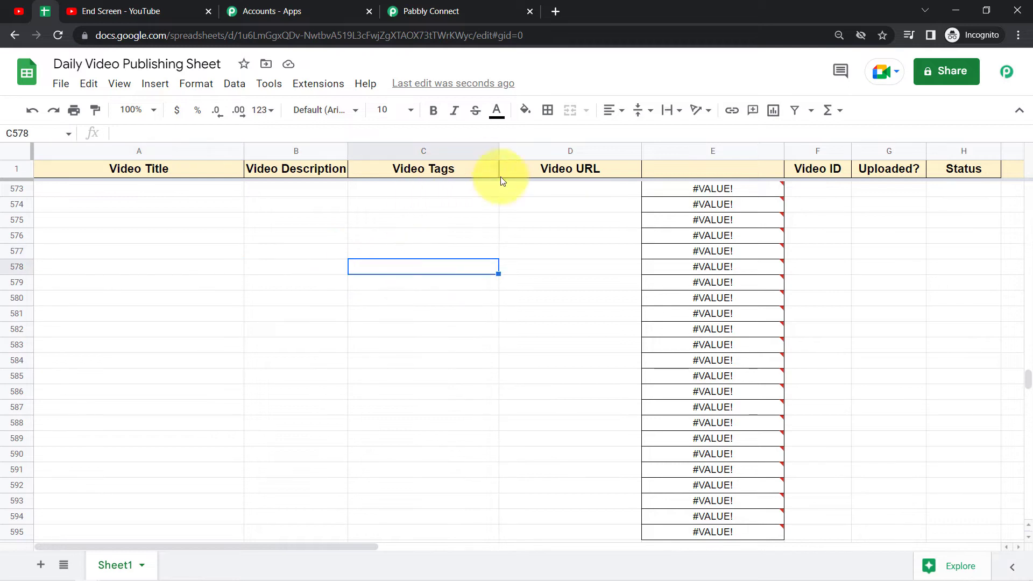
# Test the filled SPLIT formula by pasting the End Screen video's URL into cell D585, and undo the paste.
pyautogui.click(549, 280)
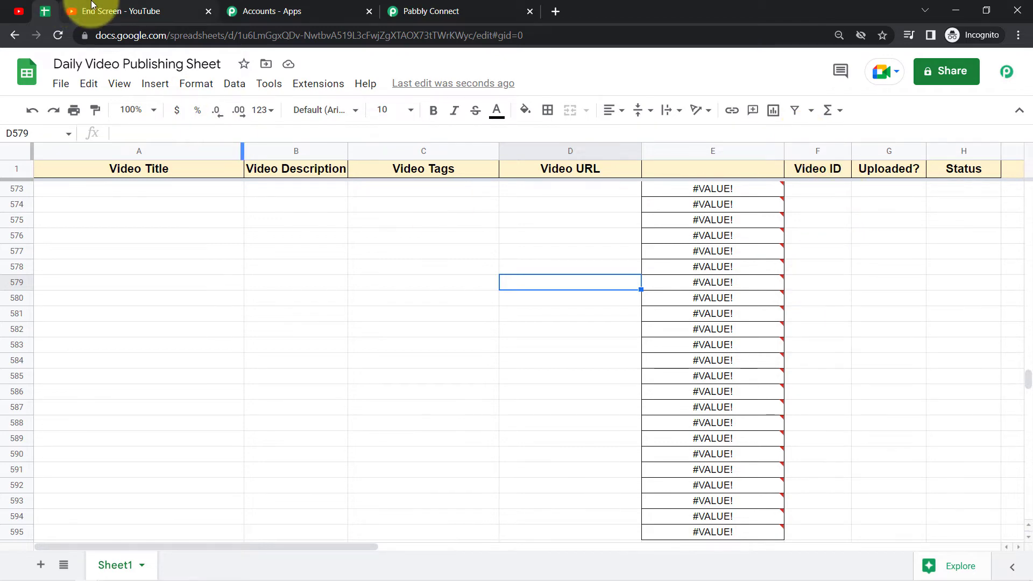
pyautogui.click(122, 12)
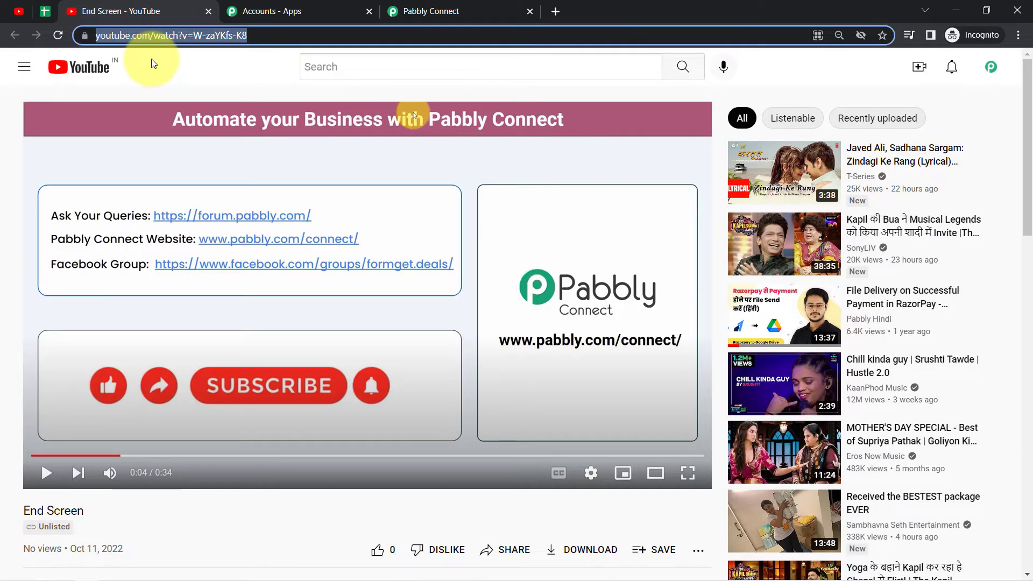
pyautogui.click(47, 11)
pyautogui.click(544, 384)
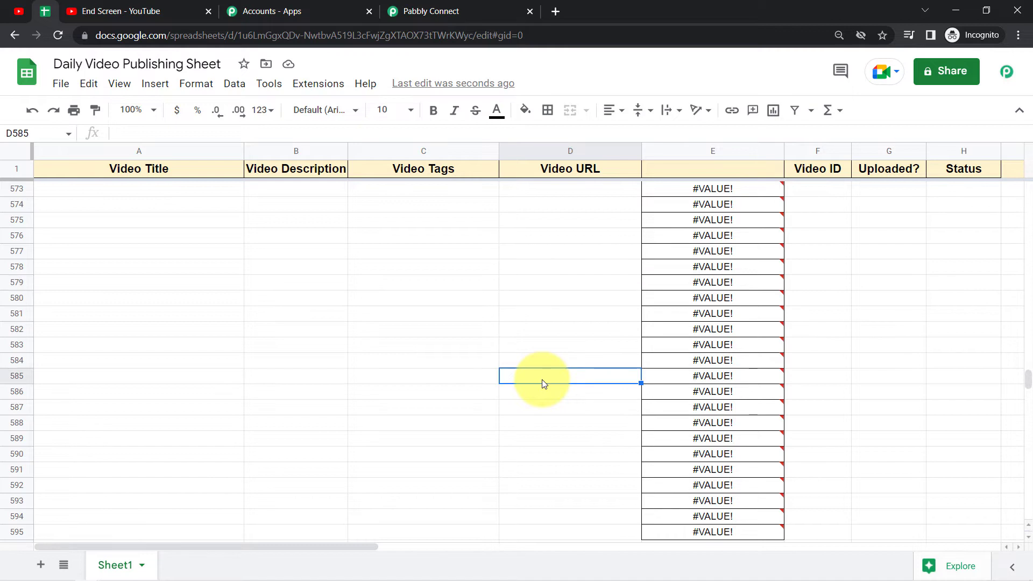
pyautogui.write('https://www.youtube.com/watch?v=W-zaYKfs-K8')
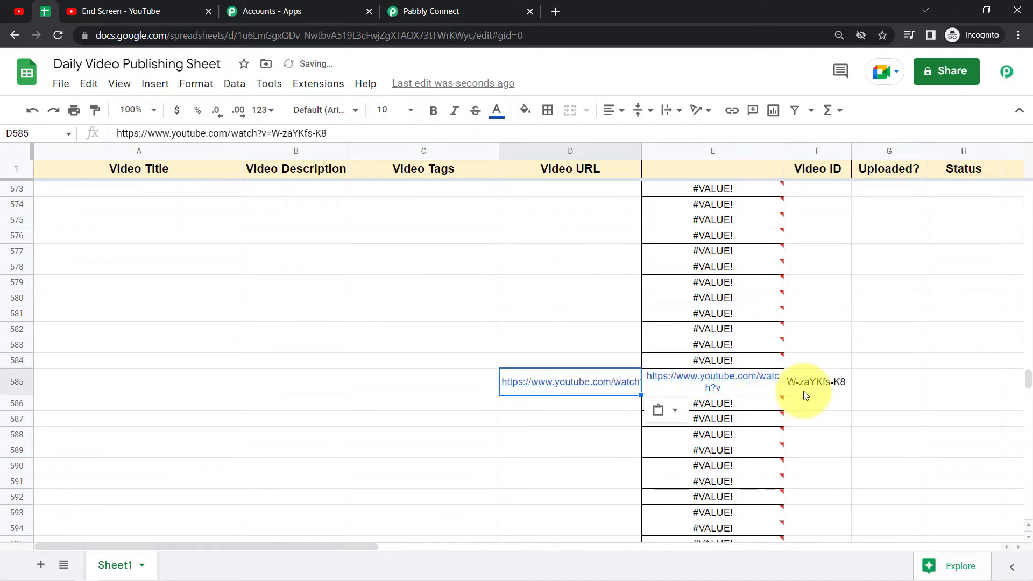
pyautogui.hotkey('ctrl', 'z')
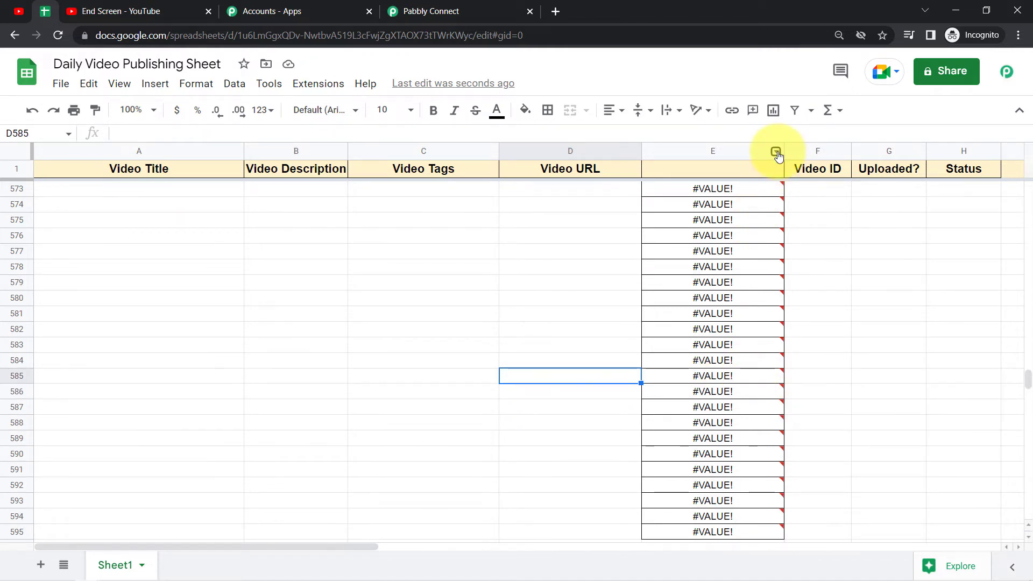
# Hide helper column E with the SPLIT formulas and return to the first rows of the sheet.
pyautogui.click(776, 153)
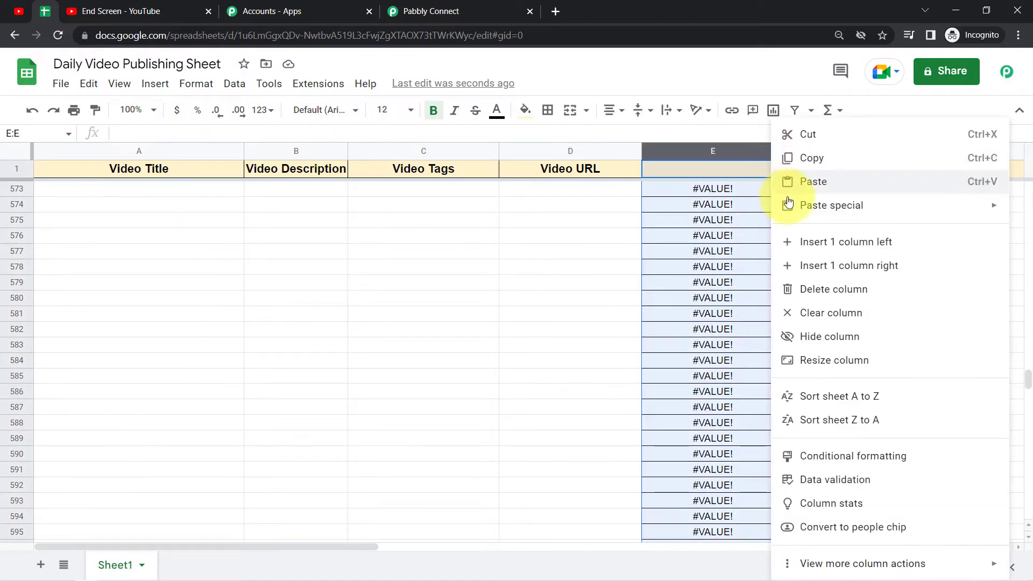
pyautogui.click(810, 337)
pyautogui.moveTo(1028, 376); pyautogui.dragTo(1025, 184)
pyautogui.click(581, 285)
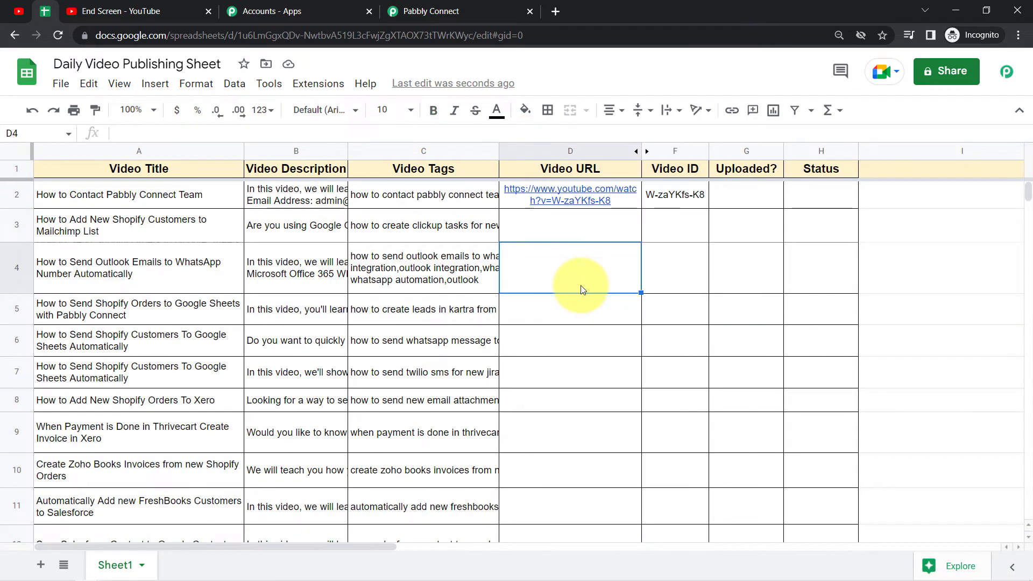
# Compare the End Screen video's address on YouTube with the Video URL and Video ID cells in row 2.
pyautogui.click(86, 11)
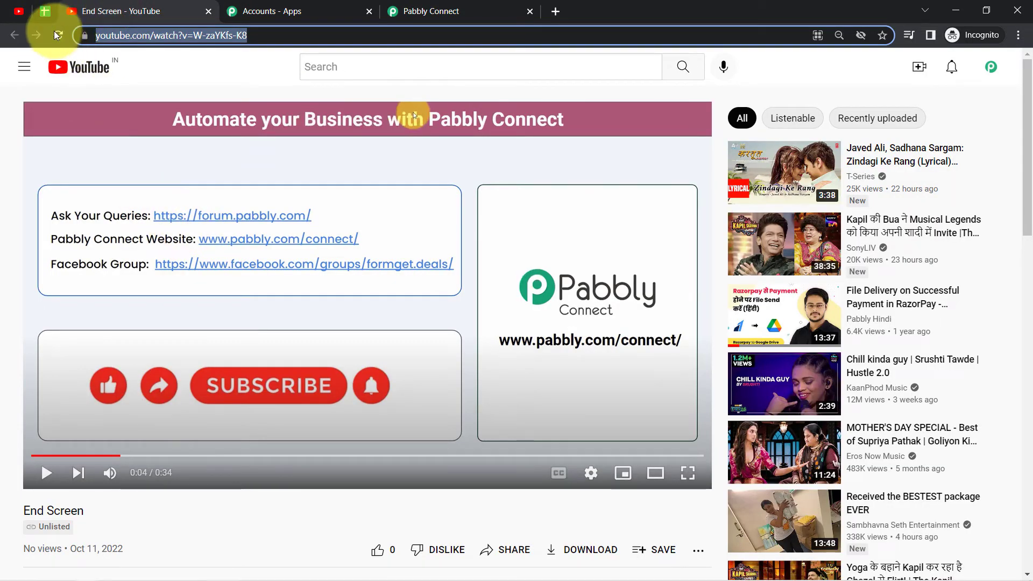
pyautogui.click(33, 14)
pyautogui.click(570, 195)
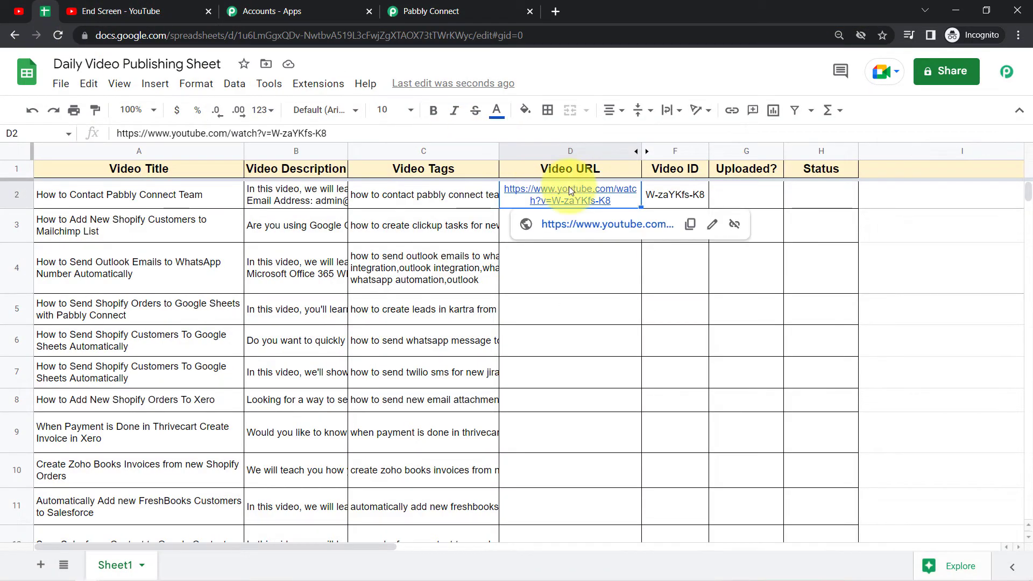
pyautogui.click(673, 197)
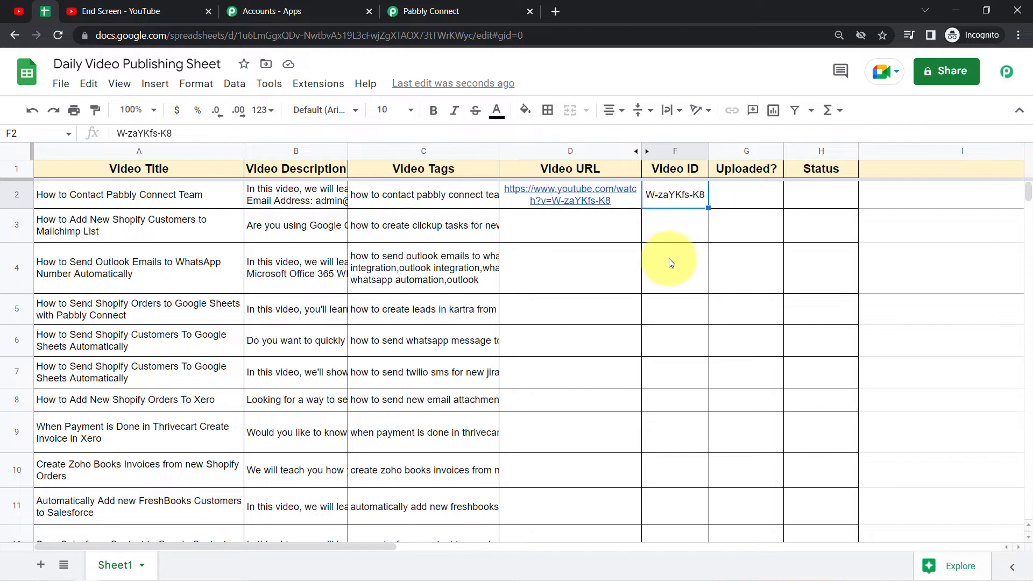
# Enter Yes in the Uploaded? cell of row 2 and open the initial setup of the Pabbly Connect Webhooks add-on.
pyautogui.click(734, 199)
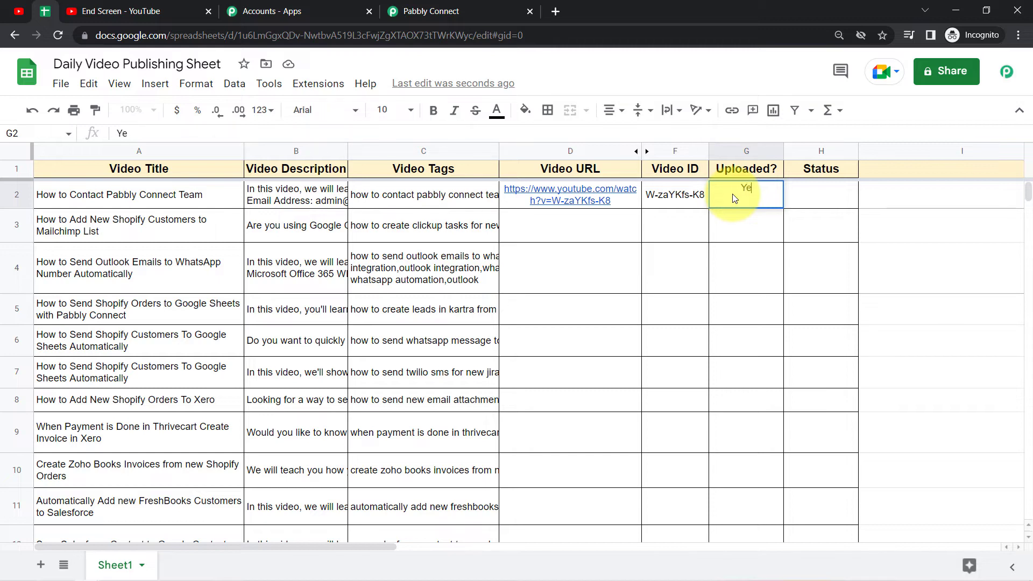
pyautogui.press('Return')
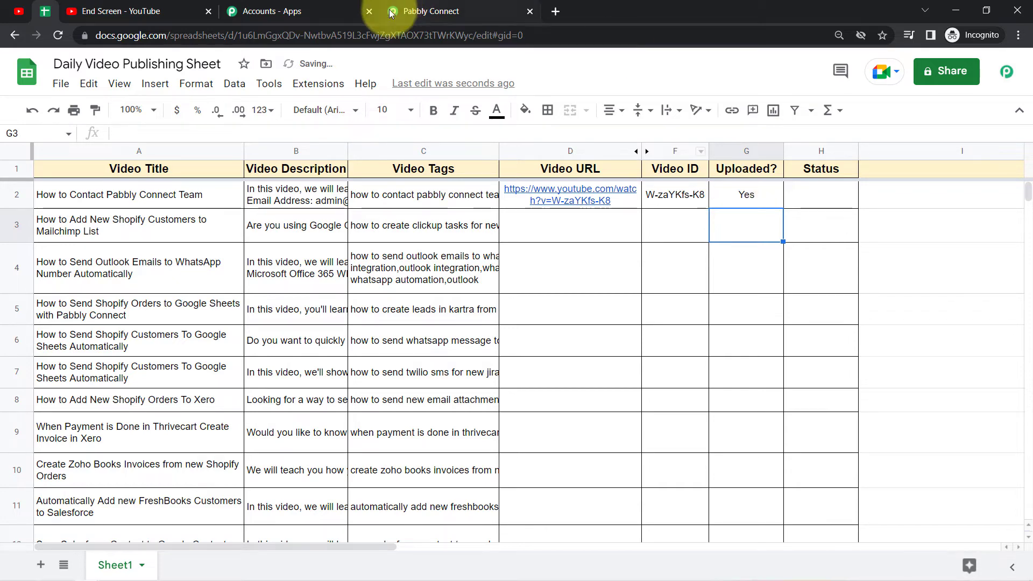
pyautogui.click(329, 85)
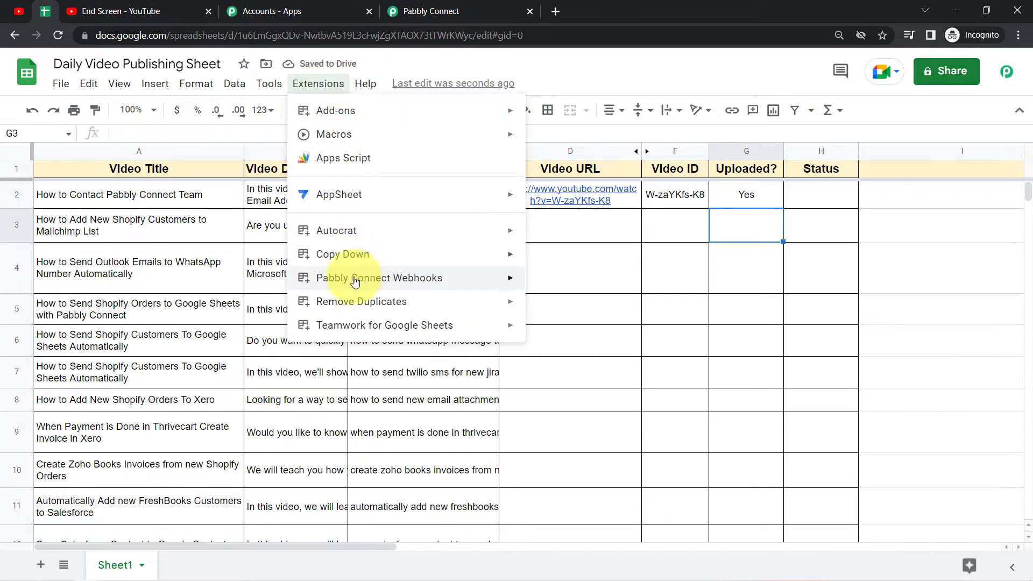
pyautogui.moveTo(322, 280)
pyautogui.click(568, 282)
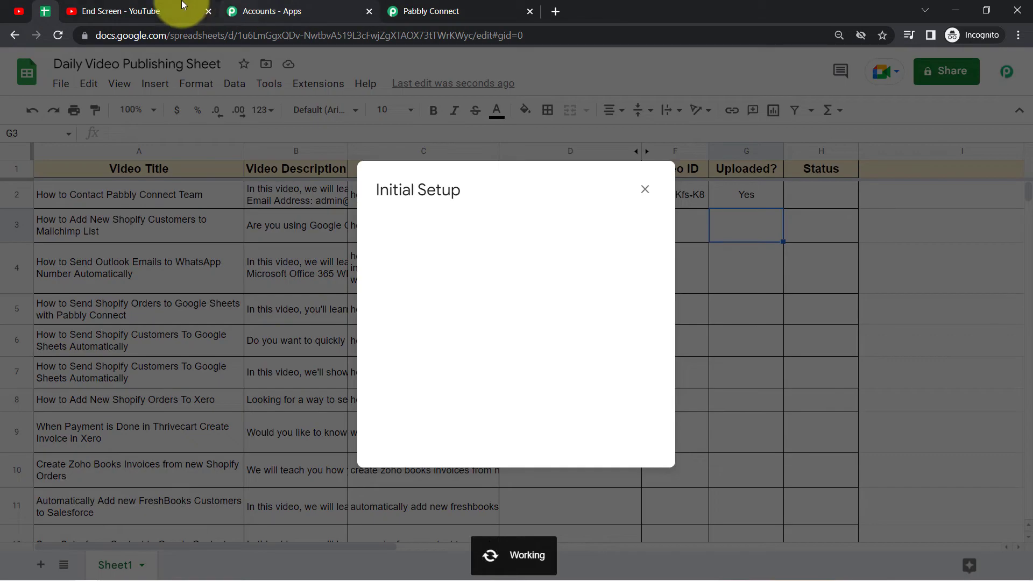
# Copy the webhook URL from the Pabbly Connect trigger and fill it into the sheet add-on's initial setup.
pyautogui.click(419, 11)
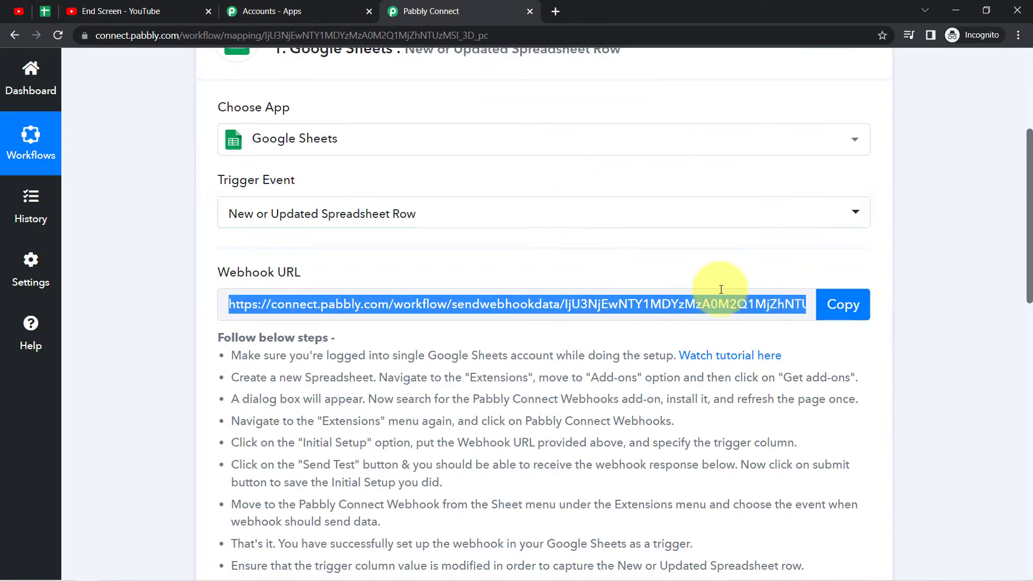
pyautogui.click(834, 303)
pyautogui.click(45, 11)
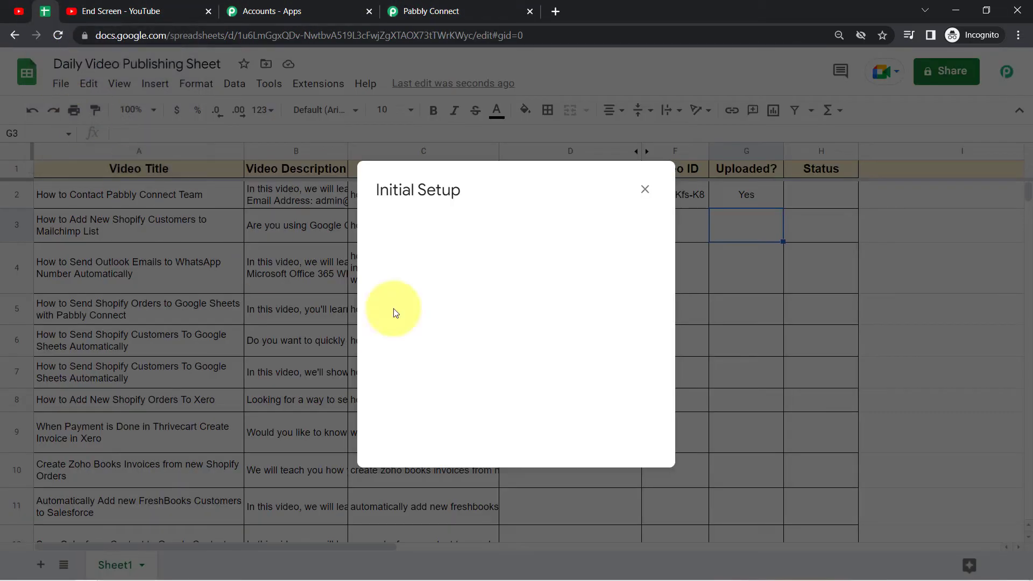
pyautogui.moveTo(421, 307); pyautogui.dragTo(546, 312)
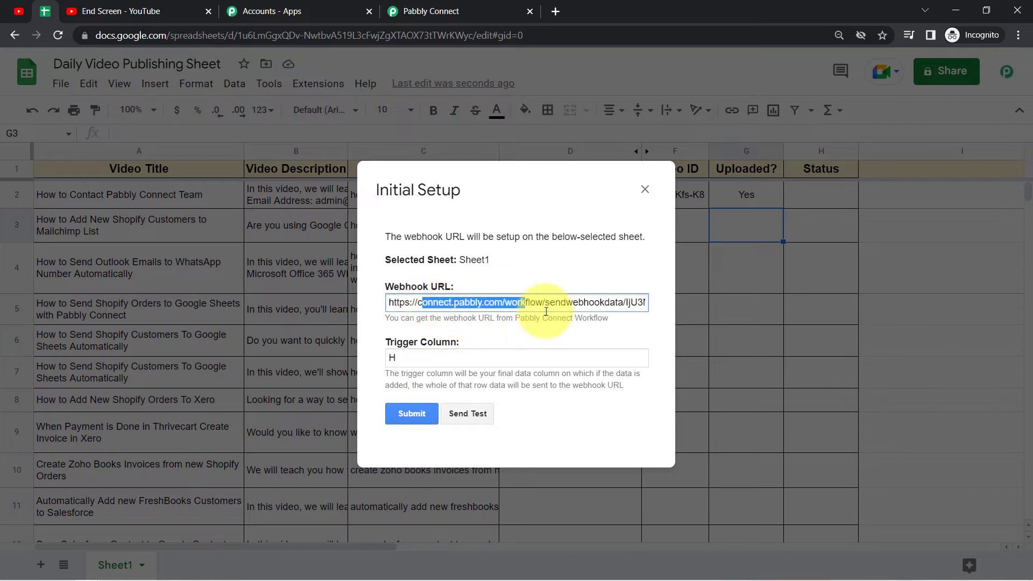
pyautogui.click(553, 310)
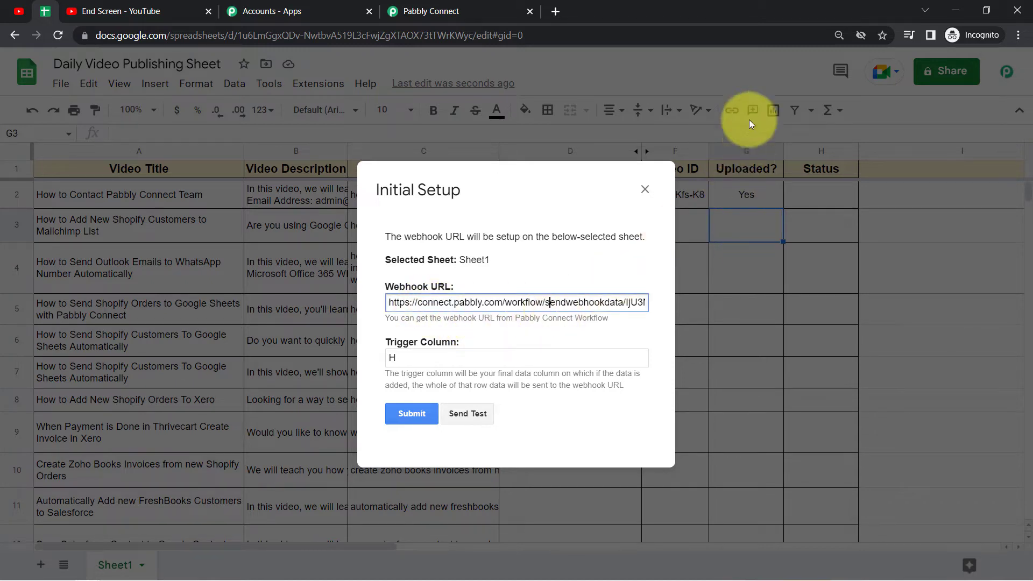
# Set the trigger column to G for Sheet1 and send test data to the webhook.
pyautogui.click(406, 358)
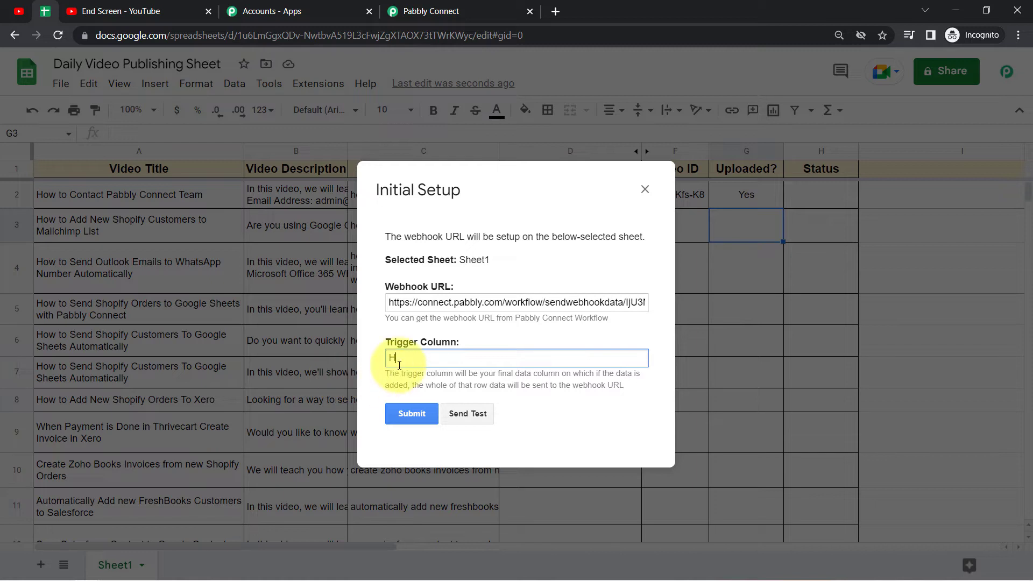
pyautogui.hotkey('ctrl', 'a')
pyautogui.write('G')
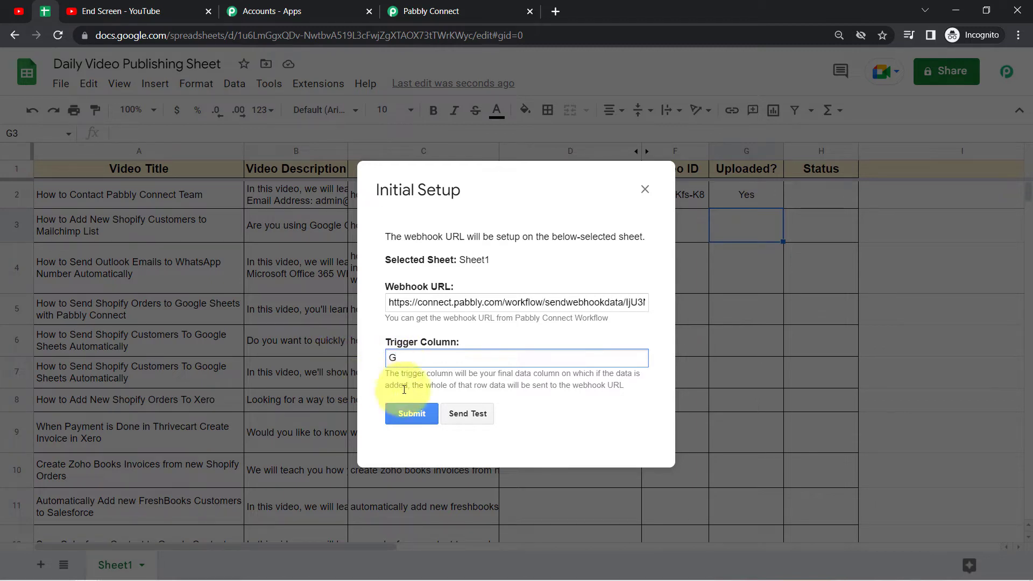
pyautogui.click(456, 415)
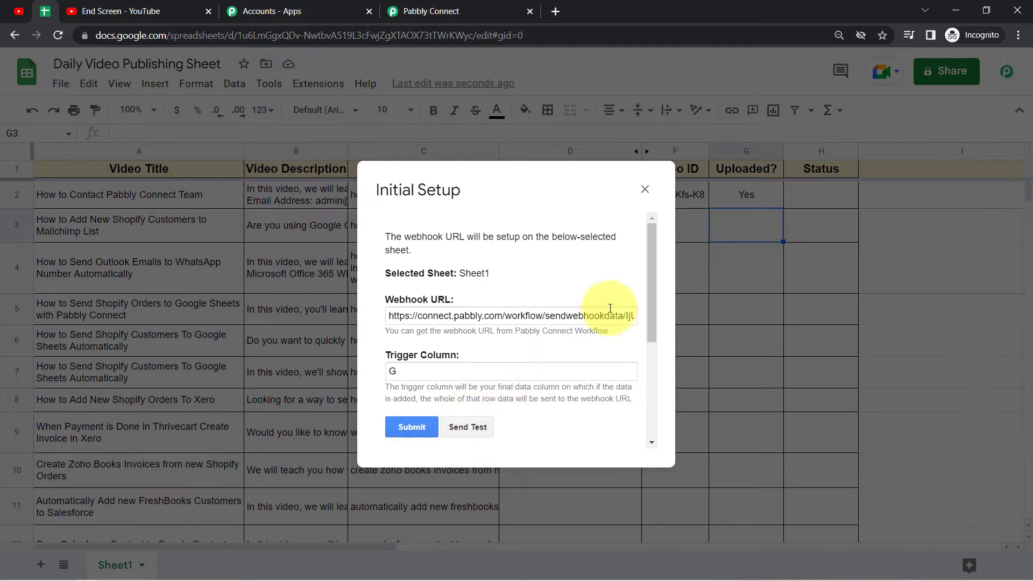
# Review the test data sent from row 2, submit the webhook's initial setup, and close its dialog.
pyautogui.moveTo(652, 285); pyautogui.dragTo(657, 376)
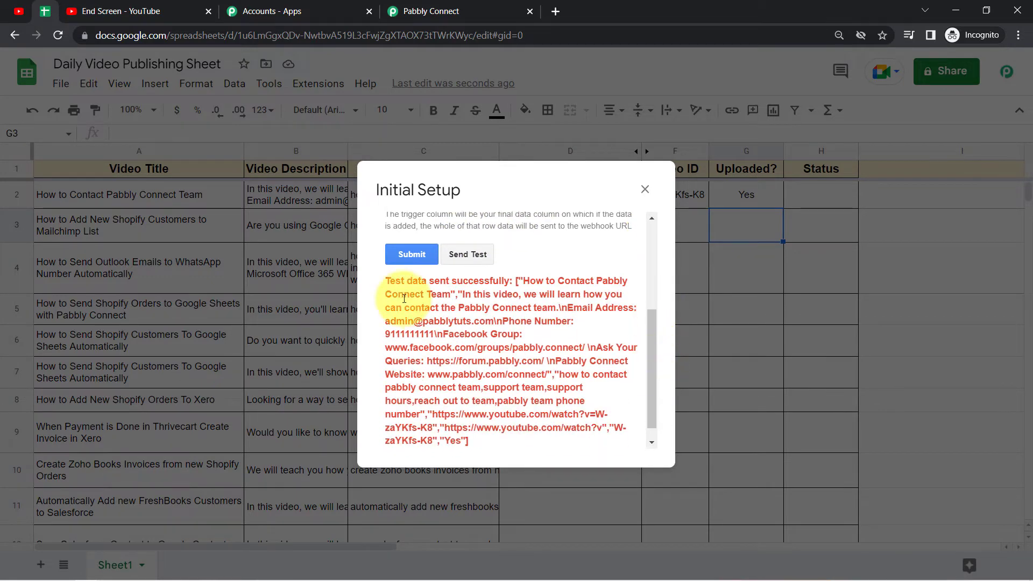
pyautogui.moveTo(389, 283); pyautogui.dragTo(481, 283)
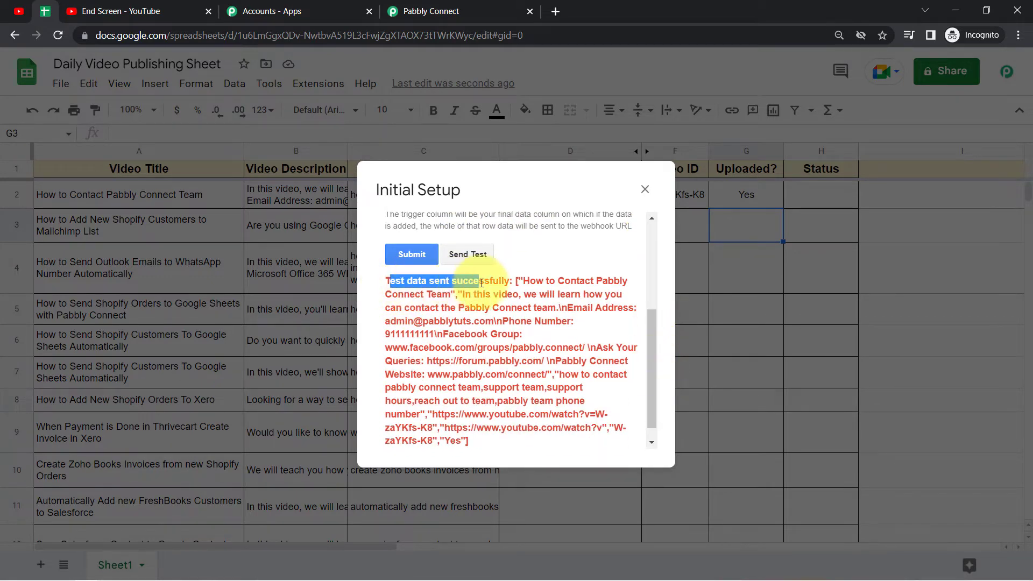
pyautogui.moveTo(555, 280); pyautogui.dragTo(483, 429)
pyautogui.click(464, 300)
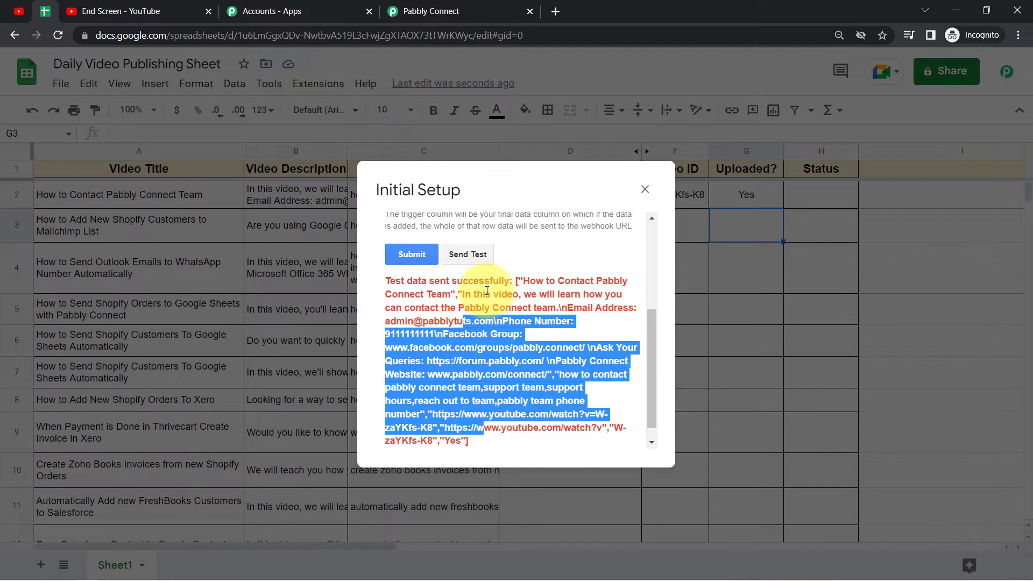
pyautogui.click(405, 256)
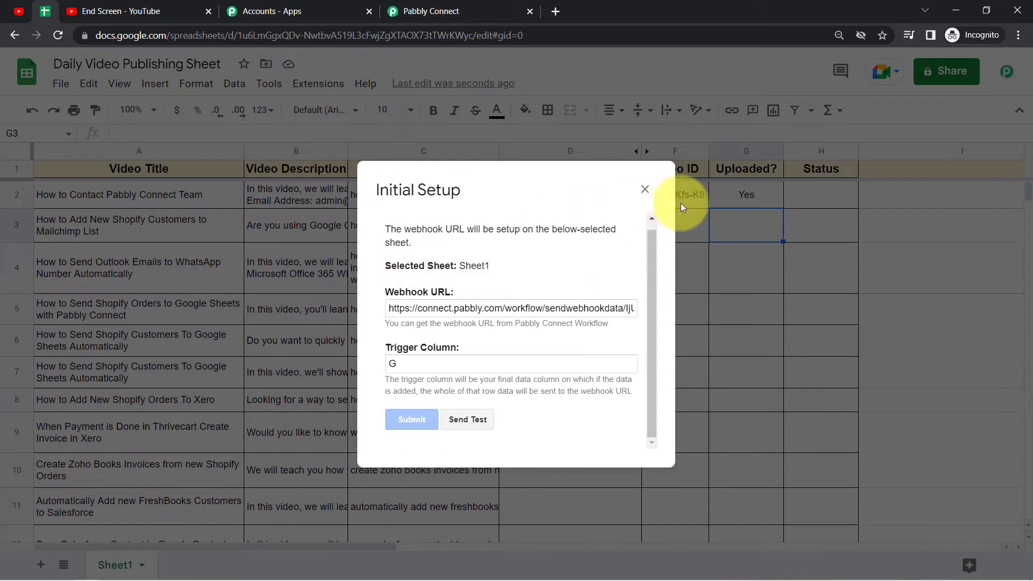
pyautogui.click(647, 194)
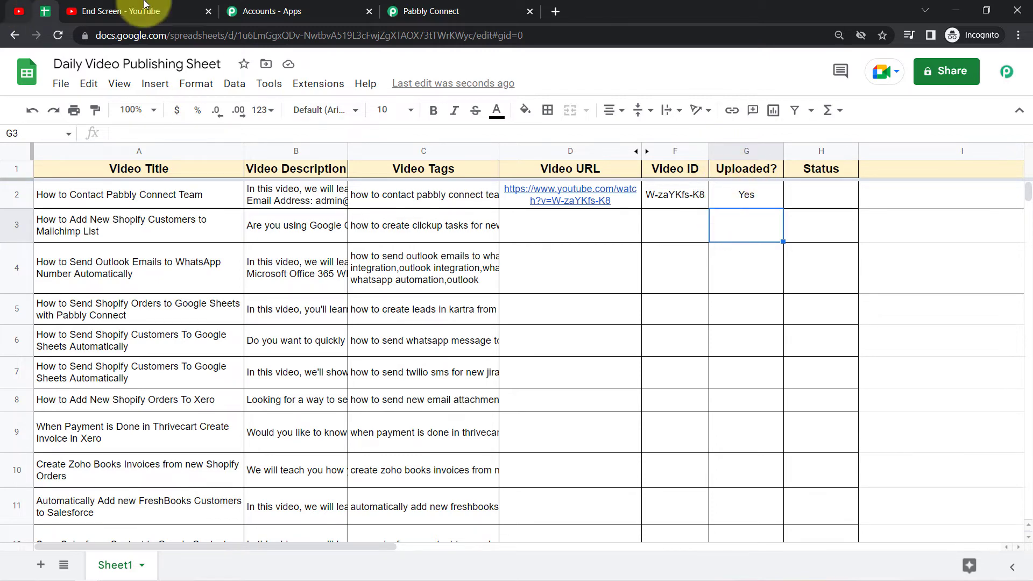
# Examine the webhook response captured by the Google Sheets trigger in Pabbly Connect, from Video URL through RowIndex.
pyautogui.click(401, 4)
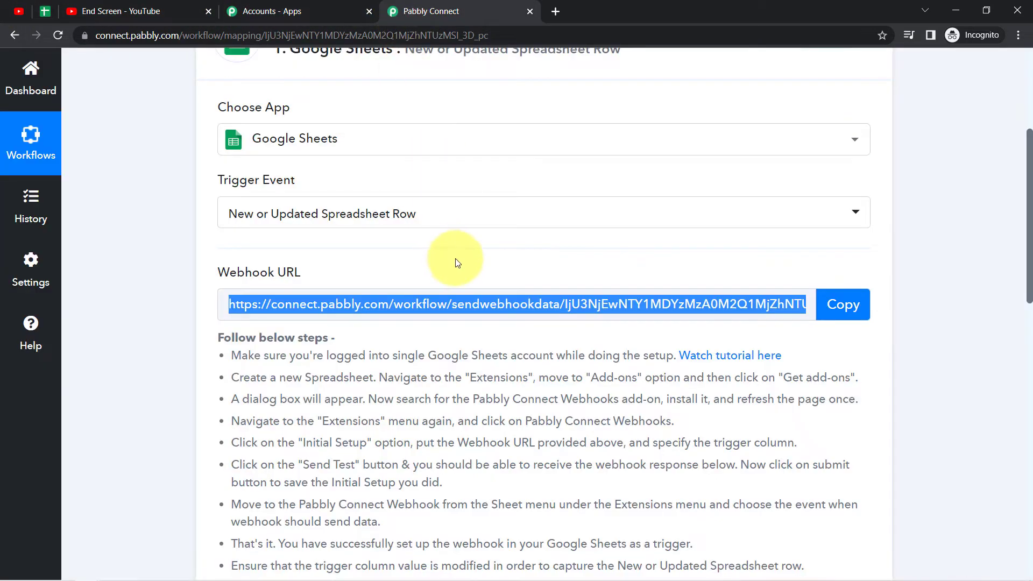
pyautogui.scroll(1, 917, 299)
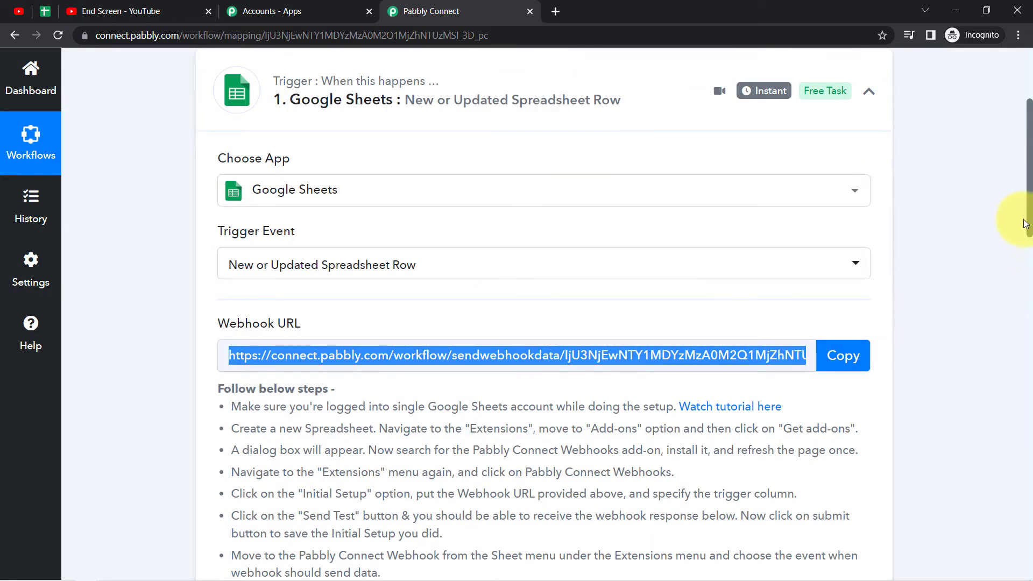
pyautogui.moveTo(1030, 221); pyautogui.dragTo(1030, 357)
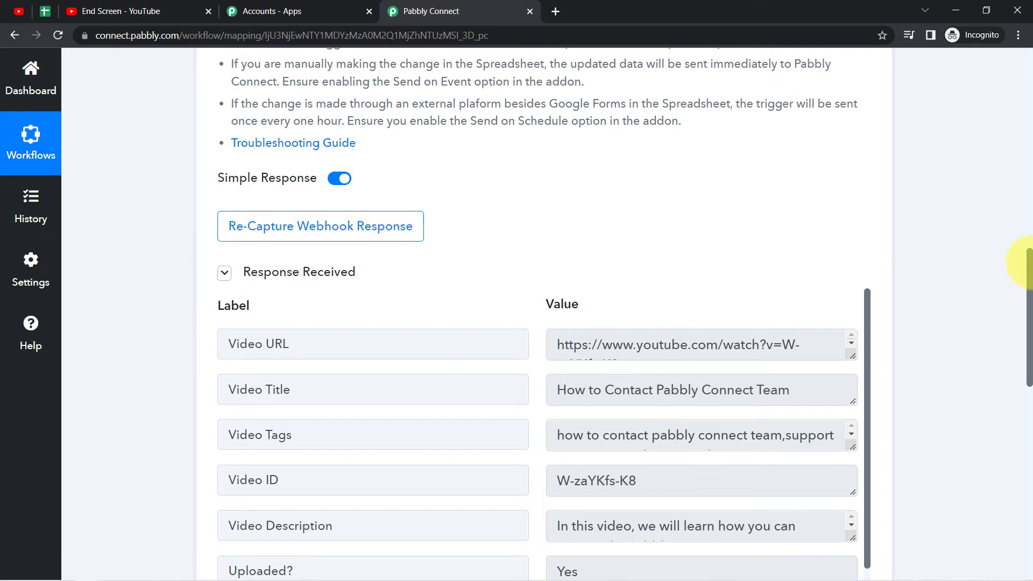
pyautogui.moveTo(1030, 265); pyautogui.dragTo(1028, 318)
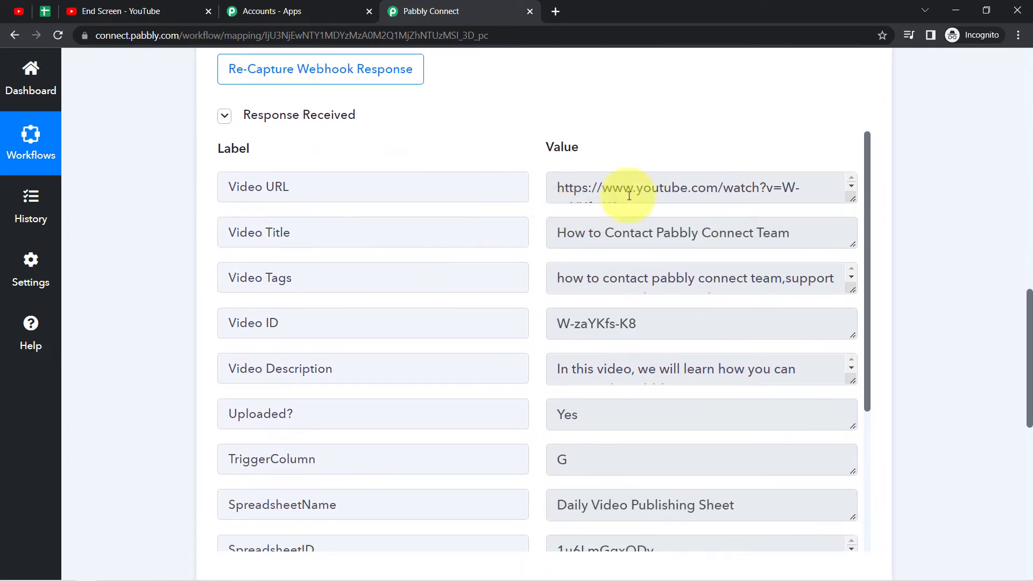
pyautogui.moveTo(853, 199); pyautogui.dragTo(853, 230)
pyautogui.moveTo(614, 261); pyautogui.dragTo(763, 261)
pyautogui.moveTo(587, 325); pyautogui.dragTo(800, 321)
pyautogui.moveTo(615, 352); pyautogui.dragTo(404, 353)
pyautogui.click(405, 353)
pyautogui.moveTo(294, 397); pyautogui.dragTo(519, 392)
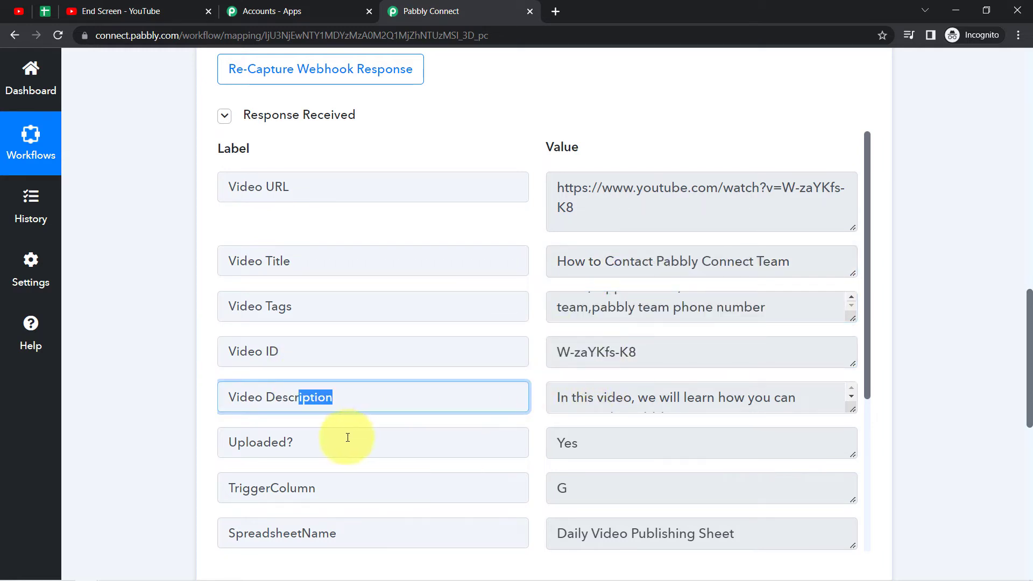
pyautogui.moveTo(271, 442); pyautogui.dragTo(717, 451)
pyautogui.moveTo(628, 447); pyautogui.dragTo(362, 493)
pyautogui.moveTo(259, 488); pyautogui.dragTo(591, 489)
pyautogui.click(591, 489)
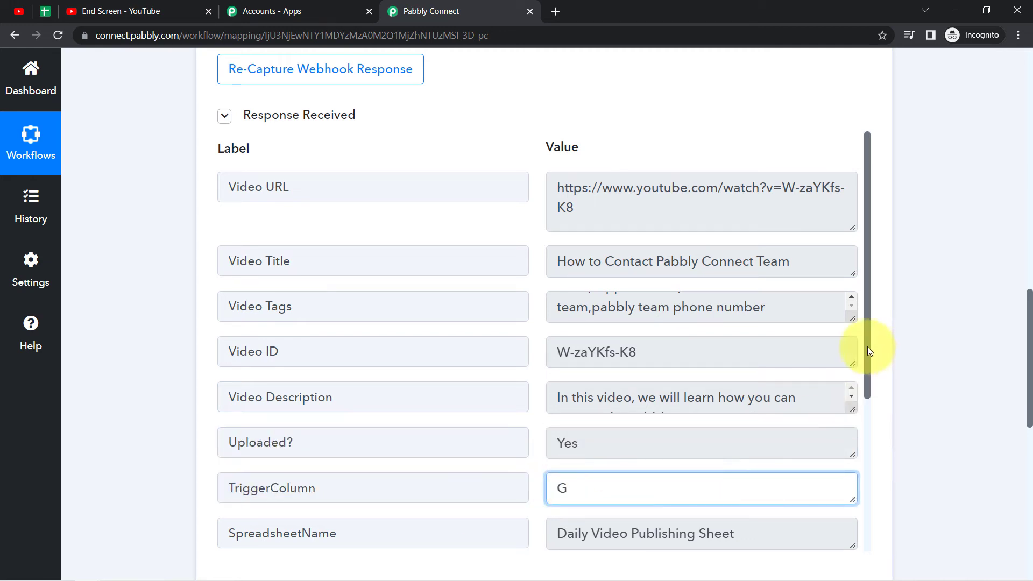
pyautogui.moveTo(867, 347); pyautogui.dragTo(857, 508)
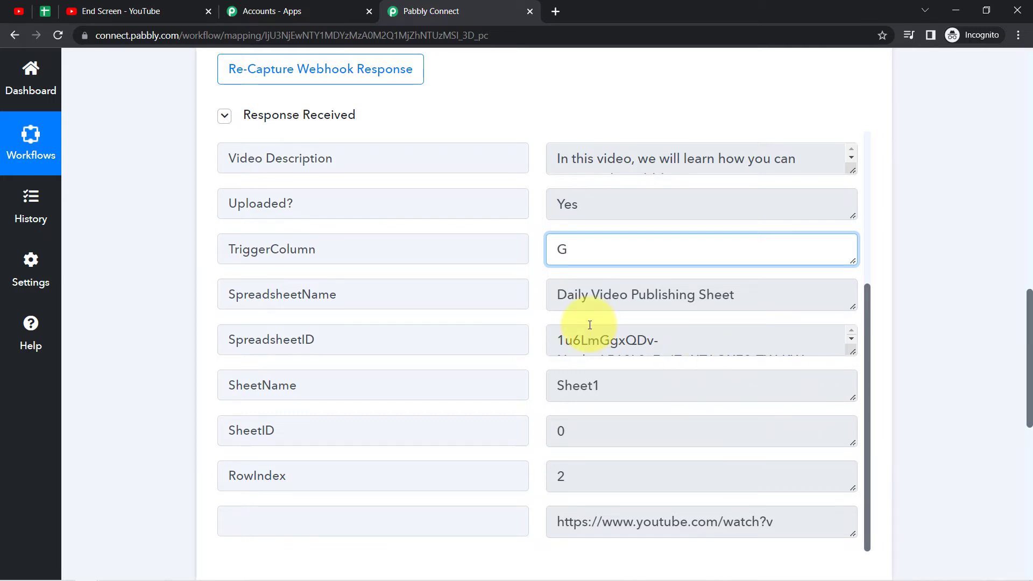
# Add a Filter by Pabbly action below the Google Sheets trigger in the workflow.
pyautogui.click(57, 9)
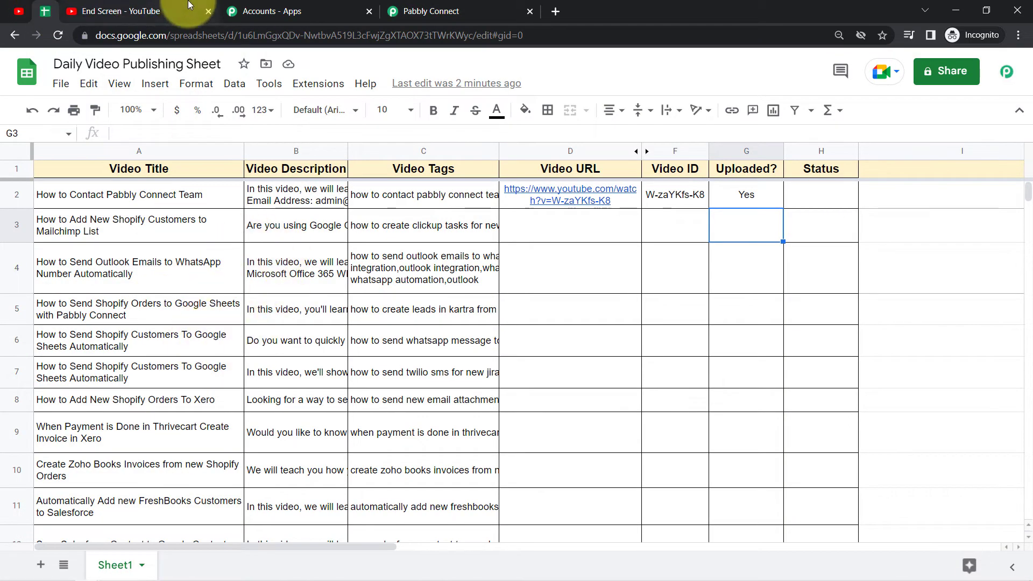
pyautogui.click(399, 9)
pyautogui.scroll(5, 1027, 234)
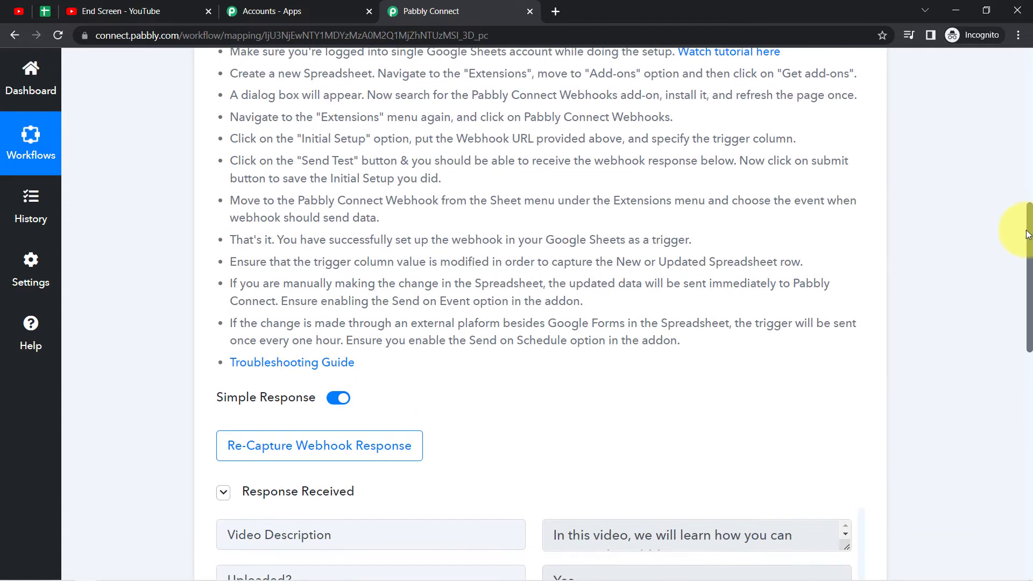
pyautogui.scroll(-7, 1028, 234)
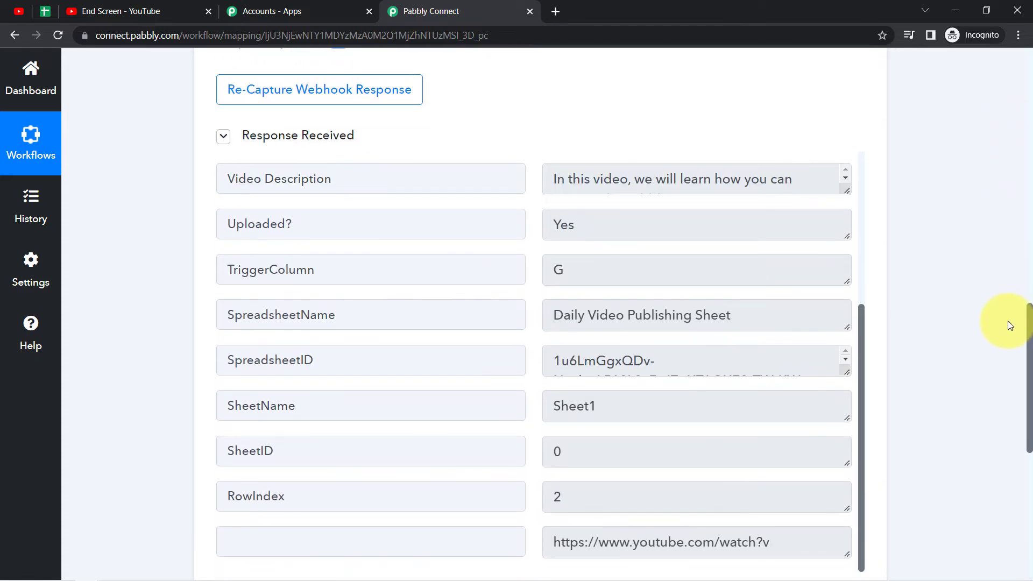
pyautogui.scroll(-8, 1006, 322)
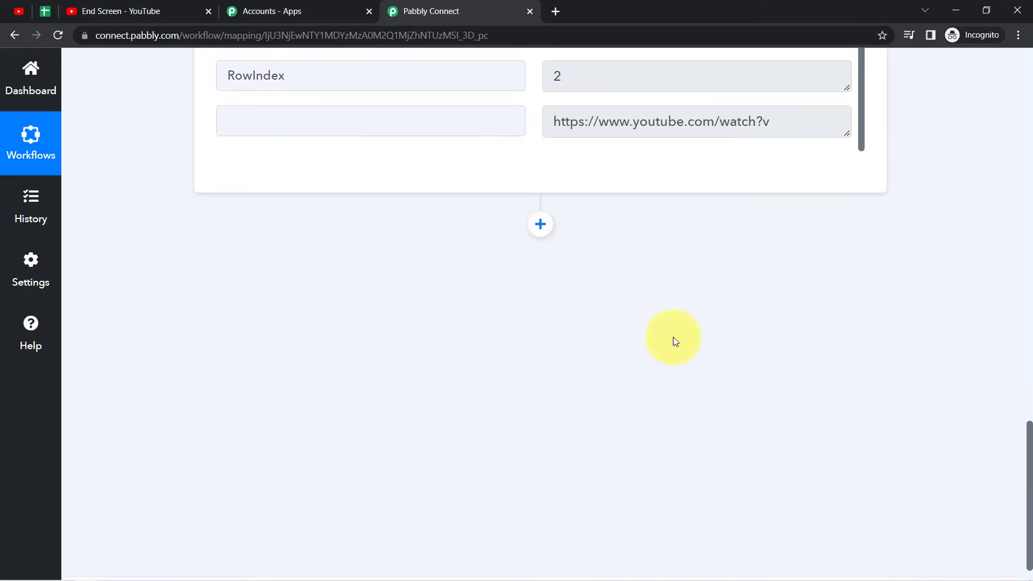
pyautogui.click(541, 224)
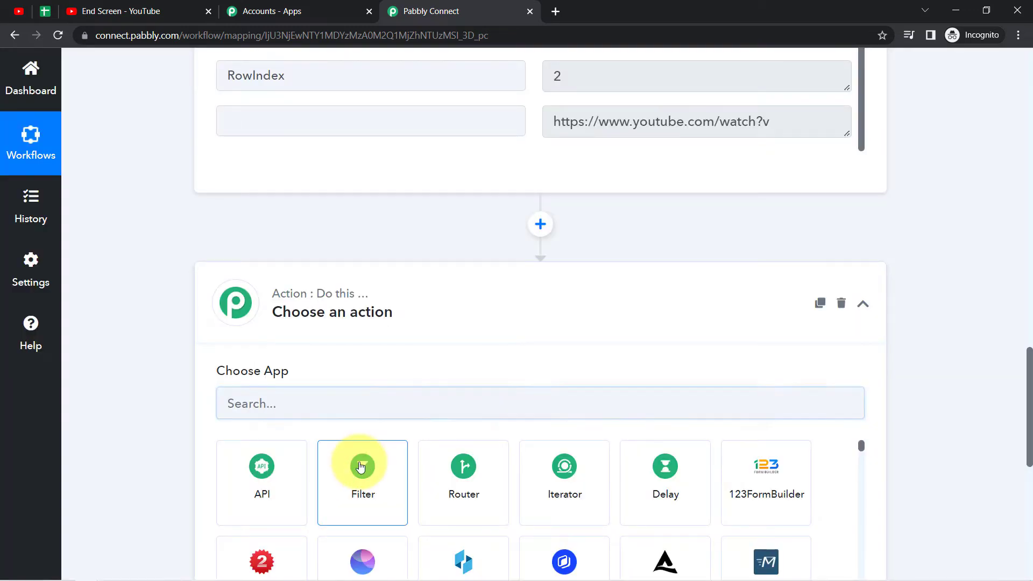
pyautogui.click(362, 462)
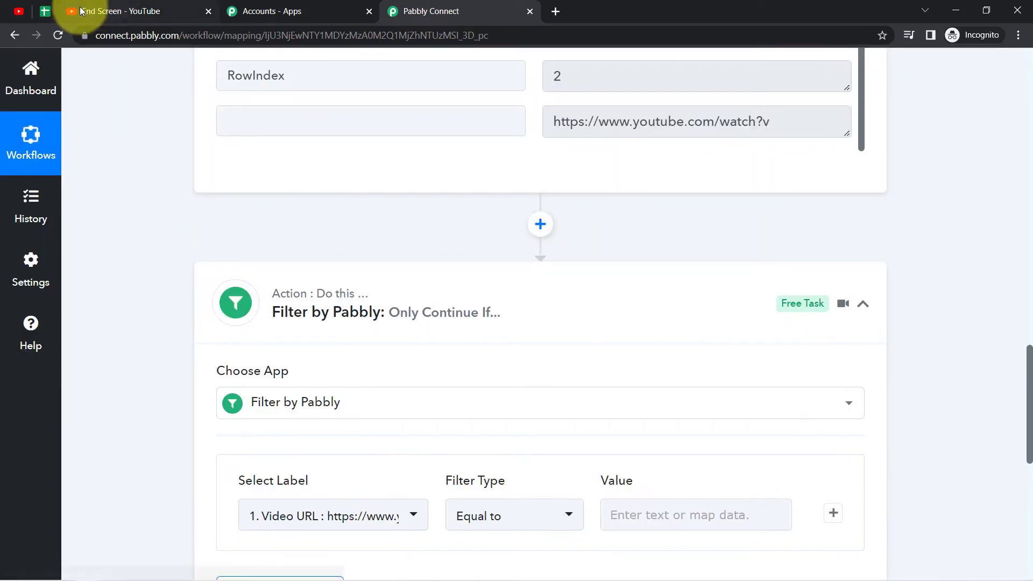
# Review row 2's title, description, tags and Uploaded? value in the Daily Video Publishing Sheet, and return to the Pabbly Connect workflow.
pyautogui.click(48, 12)
pyautogui.click(619, 309)
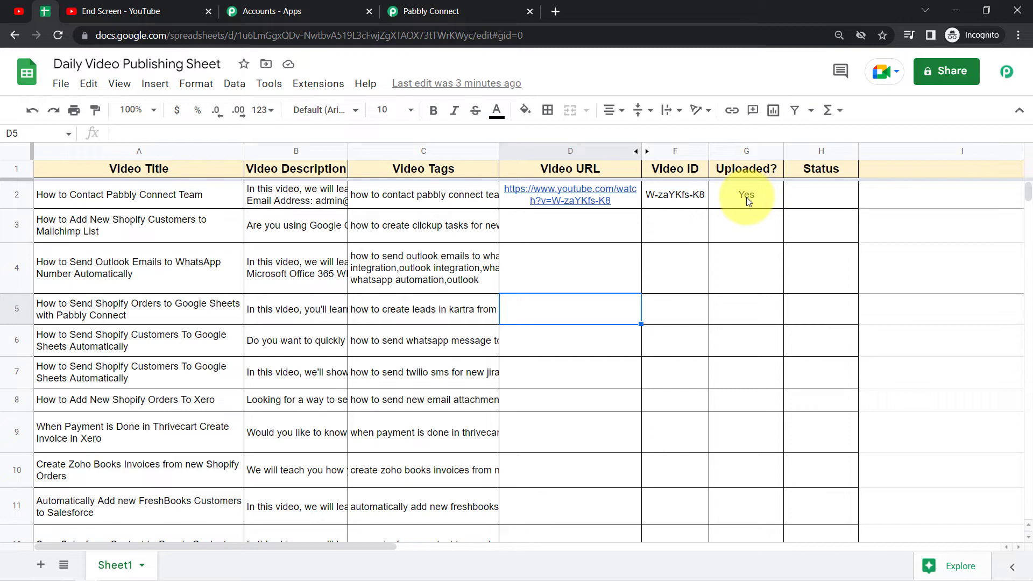
pyautogui.moveTo(231, 196); pyautogui.dragTo(434, 202)
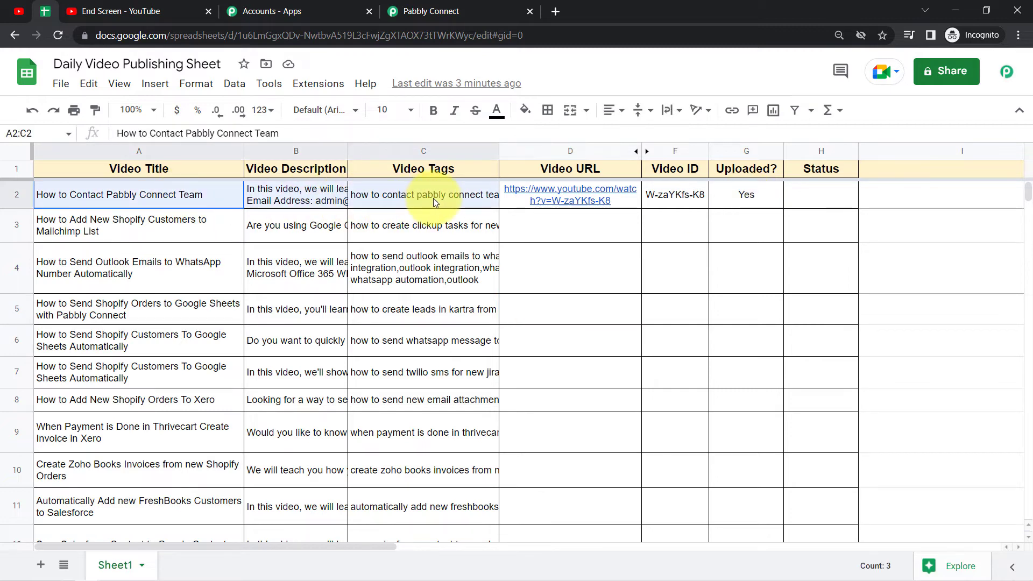
pyautogui.click(547, 301)
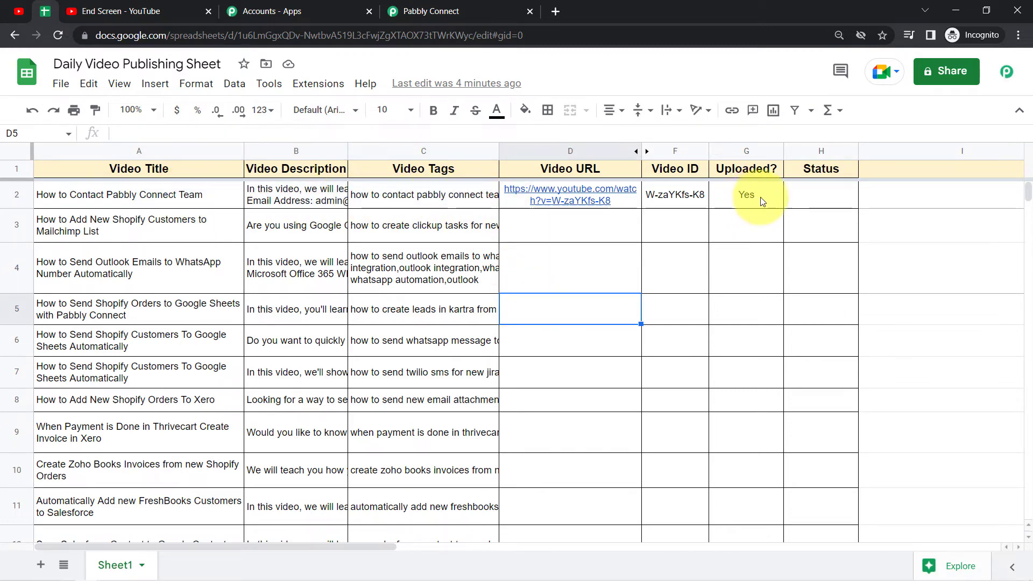
pyautogui.click(437, 10)
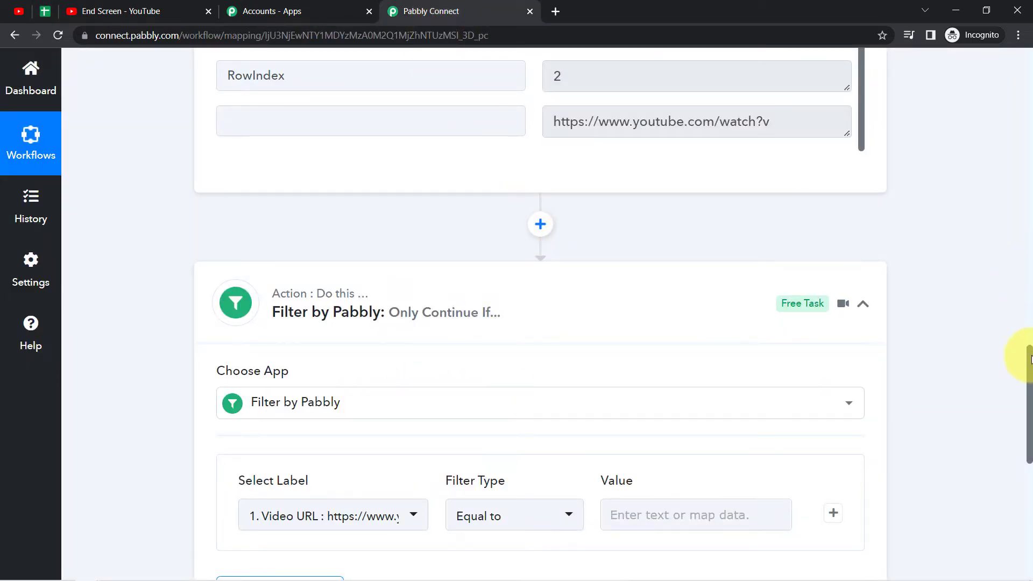
# Set the filter condition to Uploaded? equal to Yes, then save it and send a test request.
pyautogui.moveTo(1030, 358); pyautogui.dragTo(1029, 414)
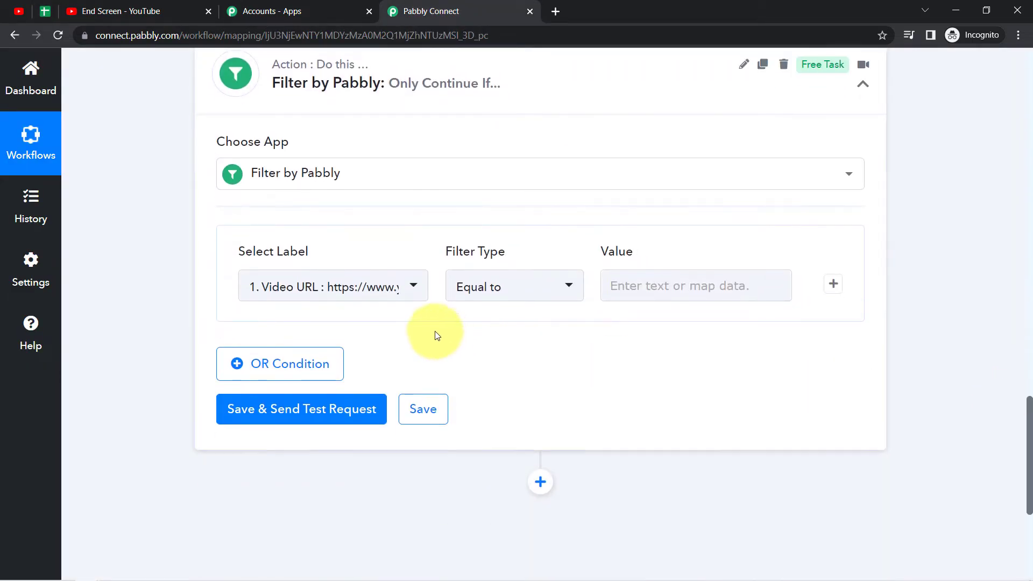
pyautogui.click(327, 295)
pyautogui.click(341, 376)
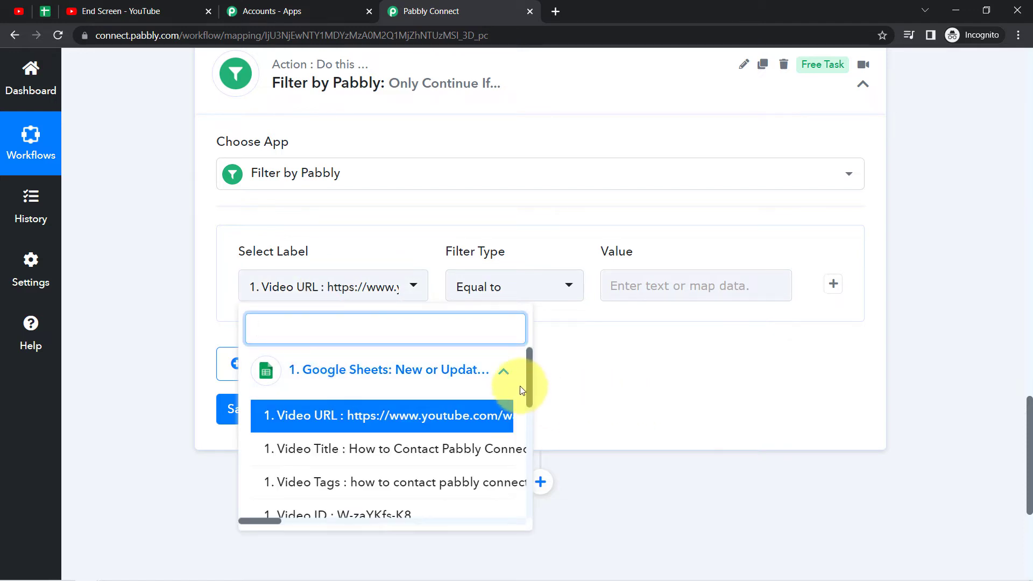
pyautogui.moveTo(528, 385); pyautogui.dragTo(528, 431)
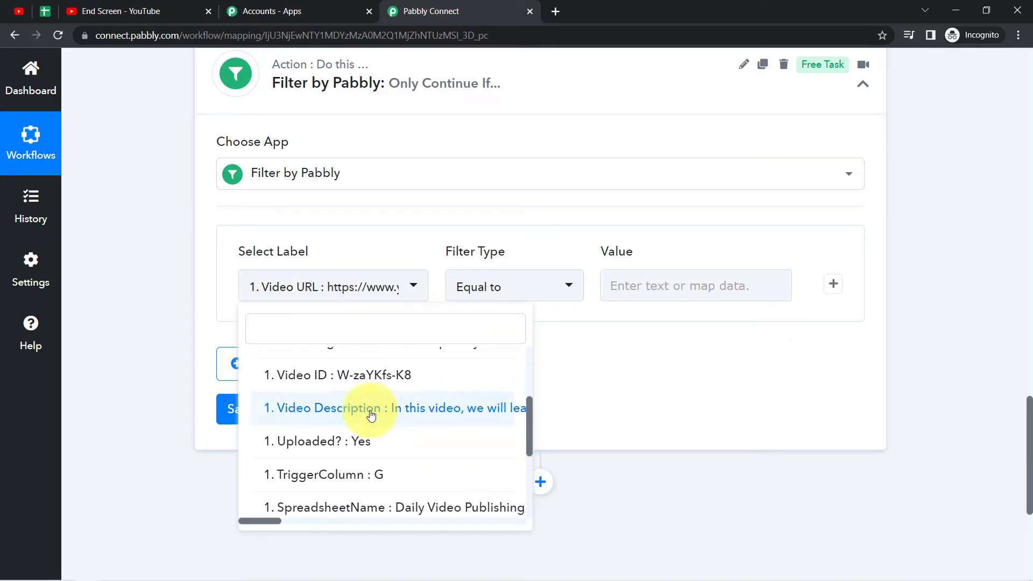
pyautogui.click(344, 436)
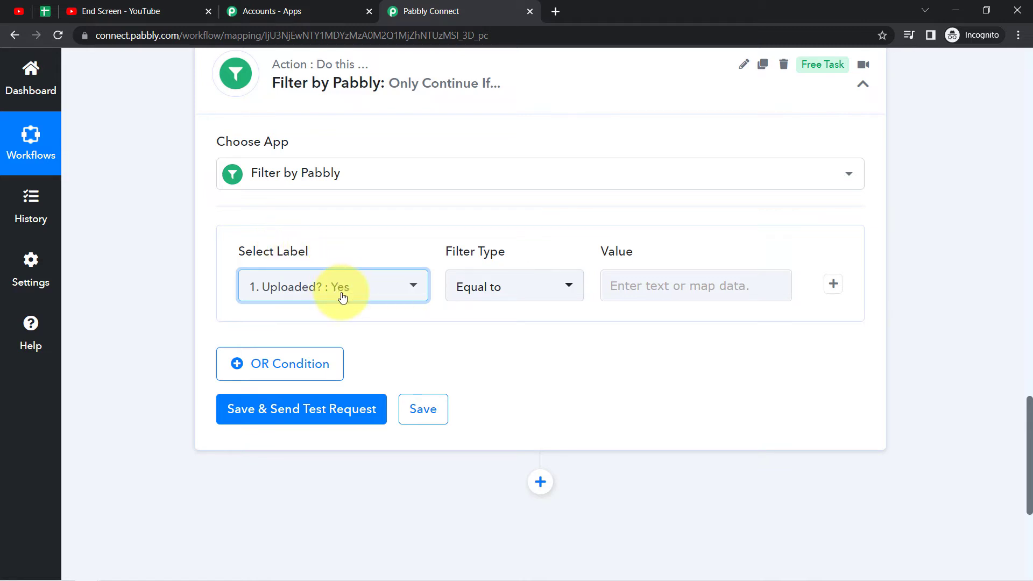
pyautogui.click(624, 289)
pyautogui.click(624, 289)
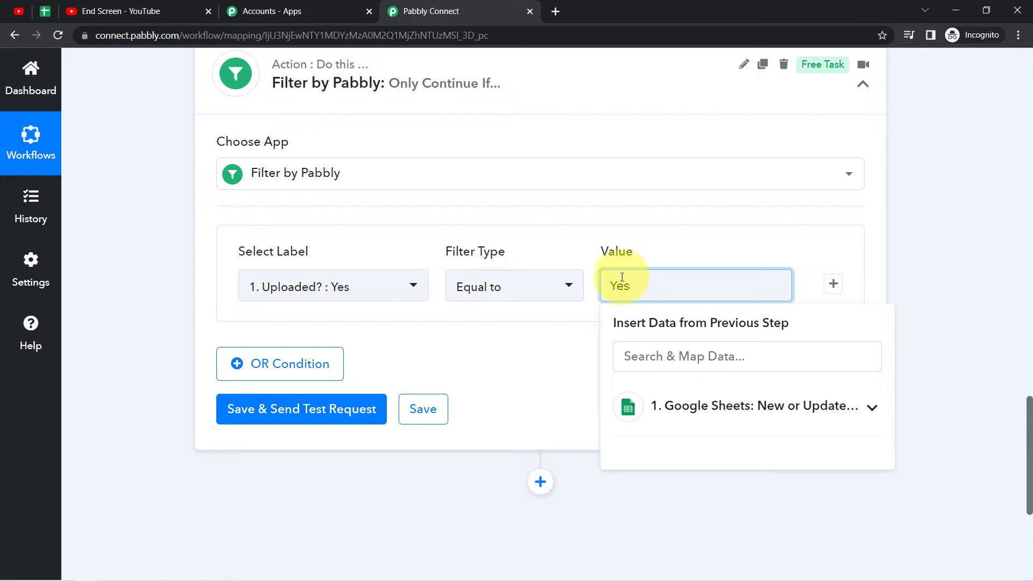
pyautogui.click(237, 411)
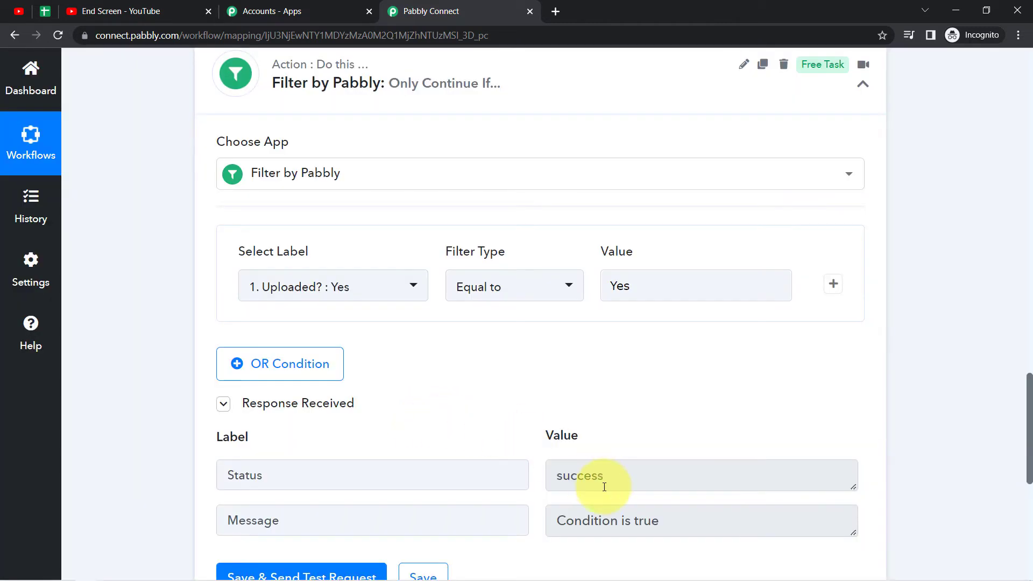
# Check the filter's test response message and the available filter types, keeping Equal to.
pyautogui.moveTo(643, 513); pyautogui.dragTo(577, 533)
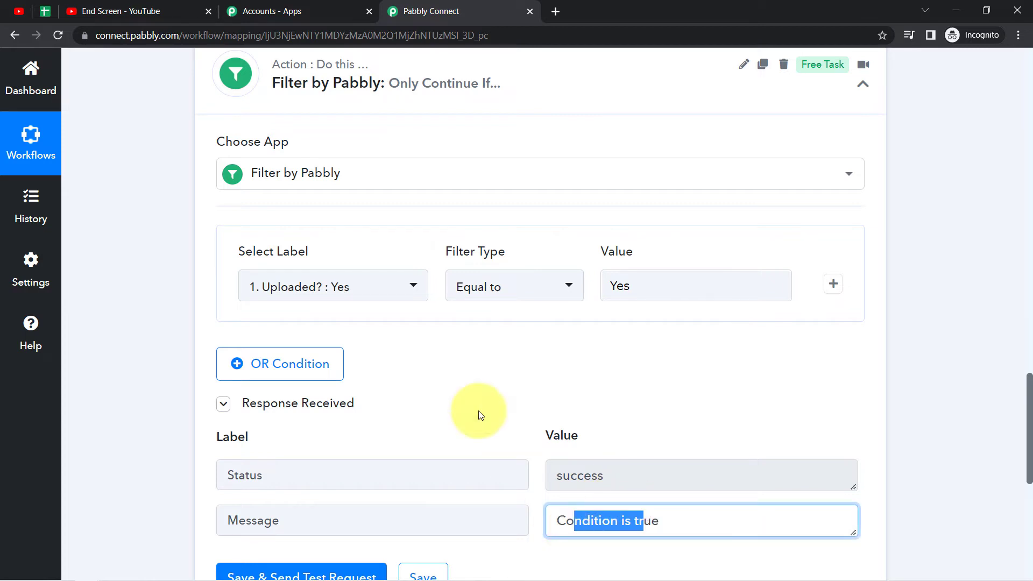
pyautogui.moveTo(295, 266)
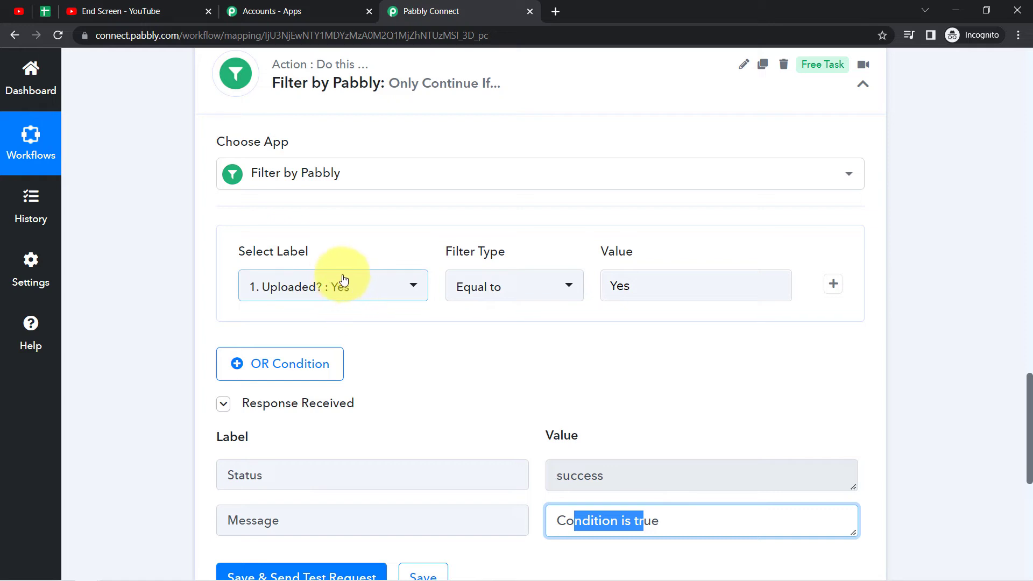
pyautogui.click(546, 287)
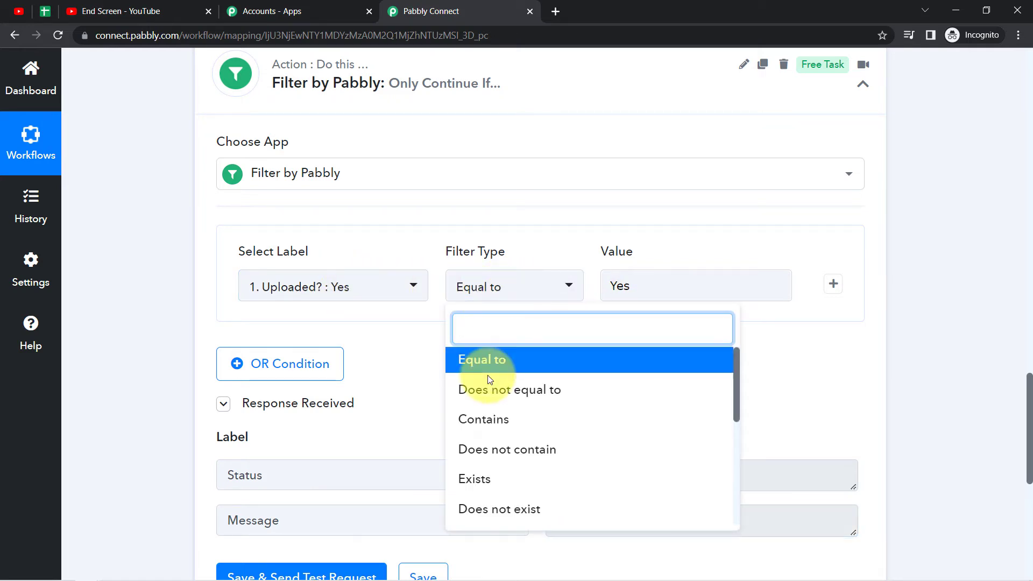
pyautogui.click(799, 351)
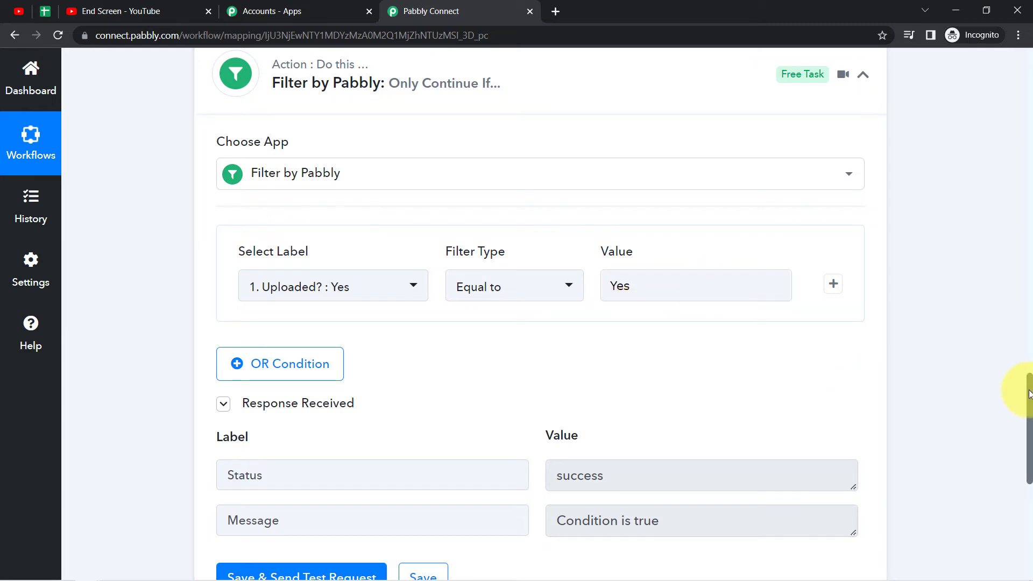
# Check the Video ID of row 2 in the Google Sheets publishing sheet and return to the Pabbly Connect workflow.
pyautogui.moveTo(1028, 394); pyautogui.dragTo(1029, 436)
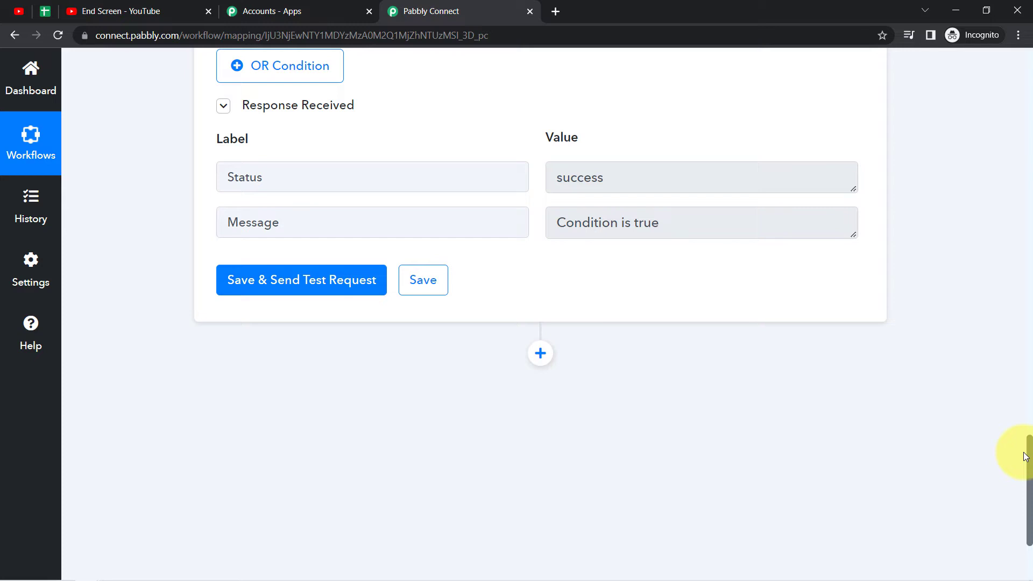
pyautogui.moveTo(1025, 456); pyautogui.dragTo(1025, 498)
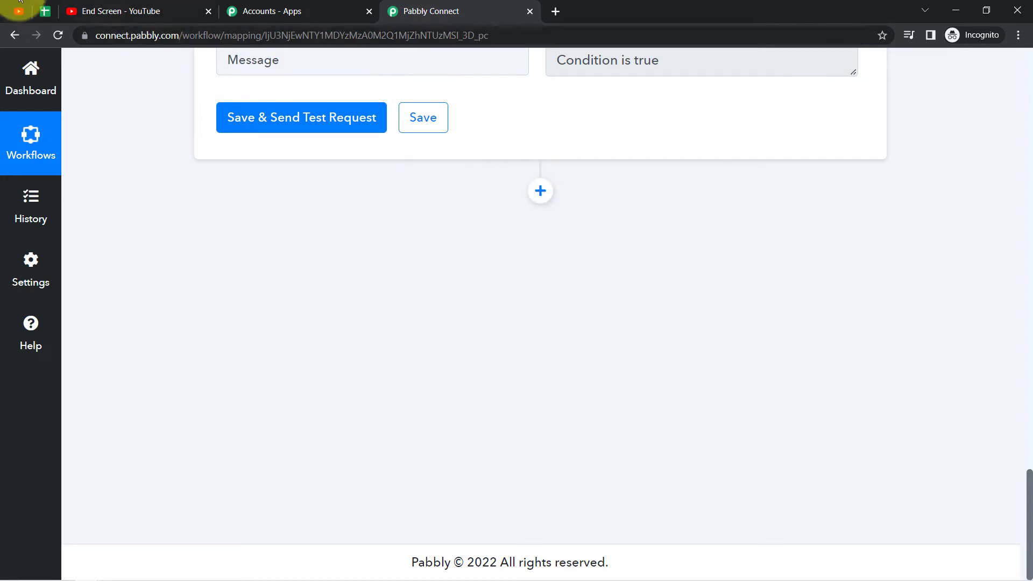
pyautogui.click(41, 18)
pyautogui.click(678, 198)
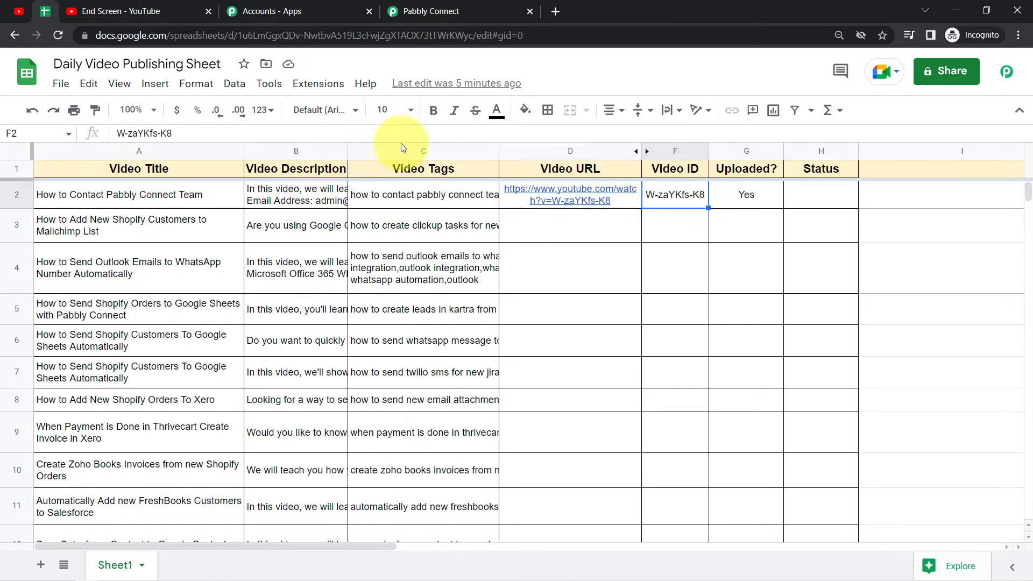
pyautogui.click(437, 10)
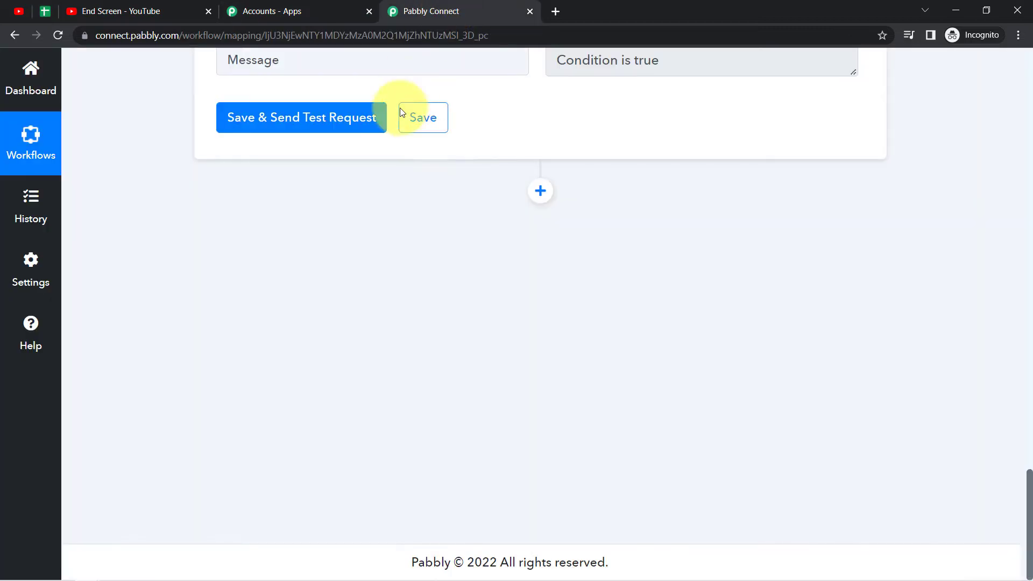
# Add a YouTube action below the filter and set its action event to List Video by ID.
pyautogui.click(540, 190)
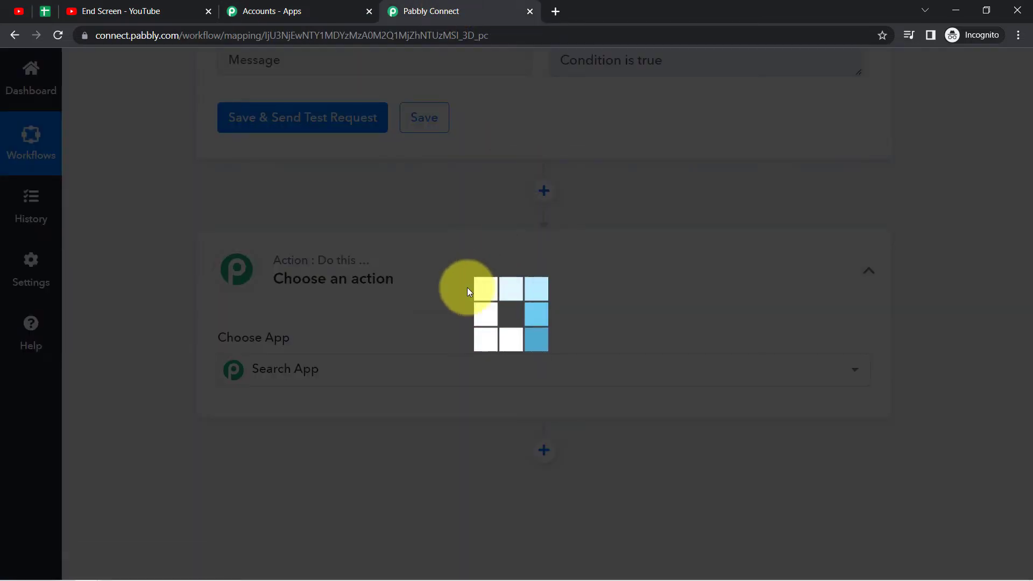
pyautogui.click(281, 375)
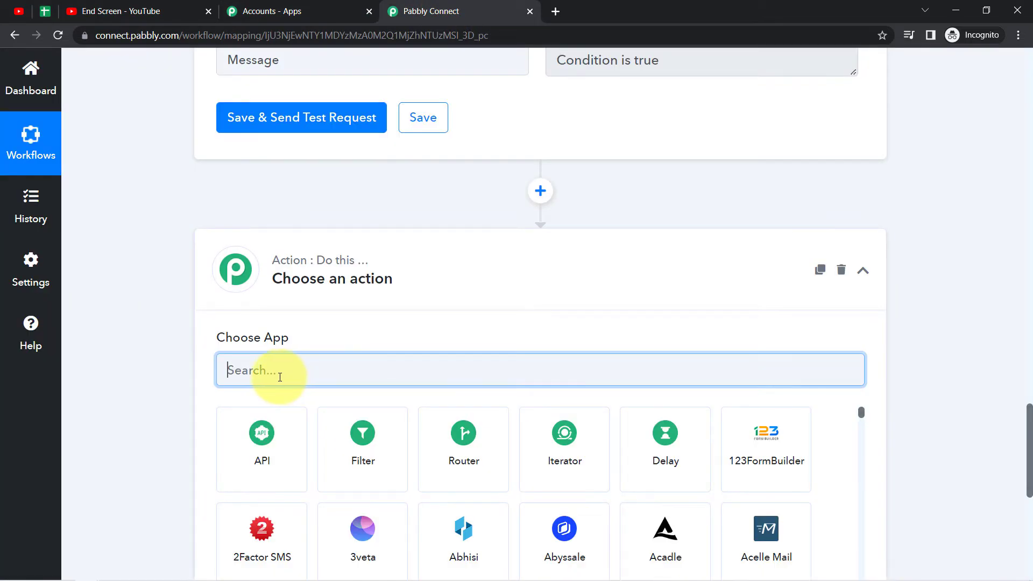
pyautogui.write('youtub')
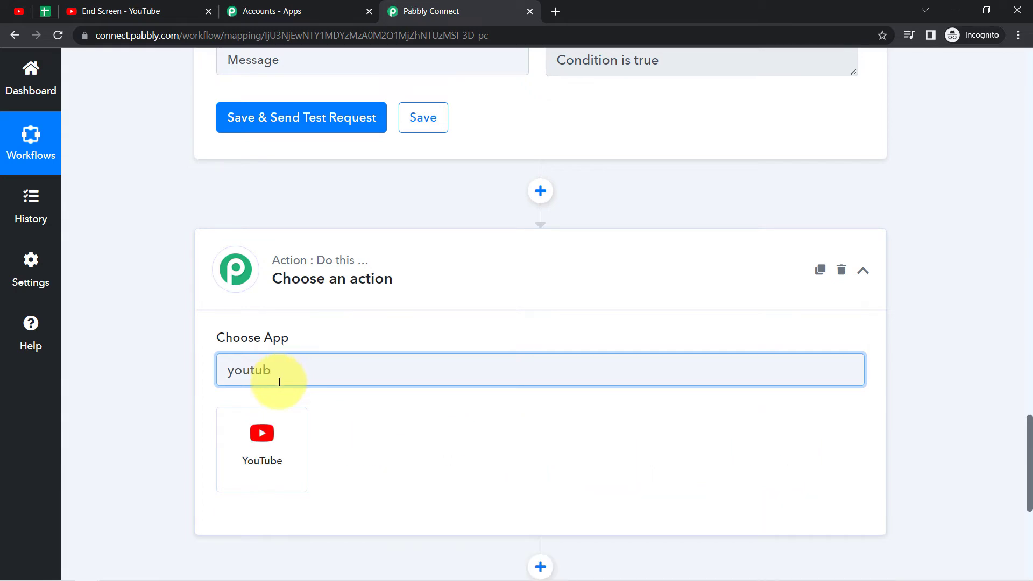
pyautogui.click(256, 425)
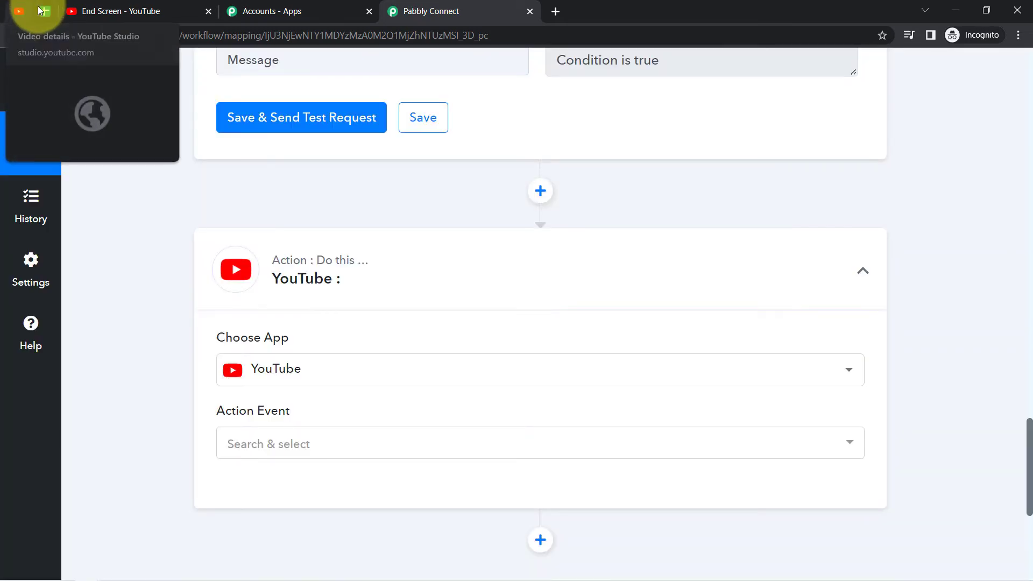
pyautogui.click(45, 11)
pyautogui.click(420, 12)
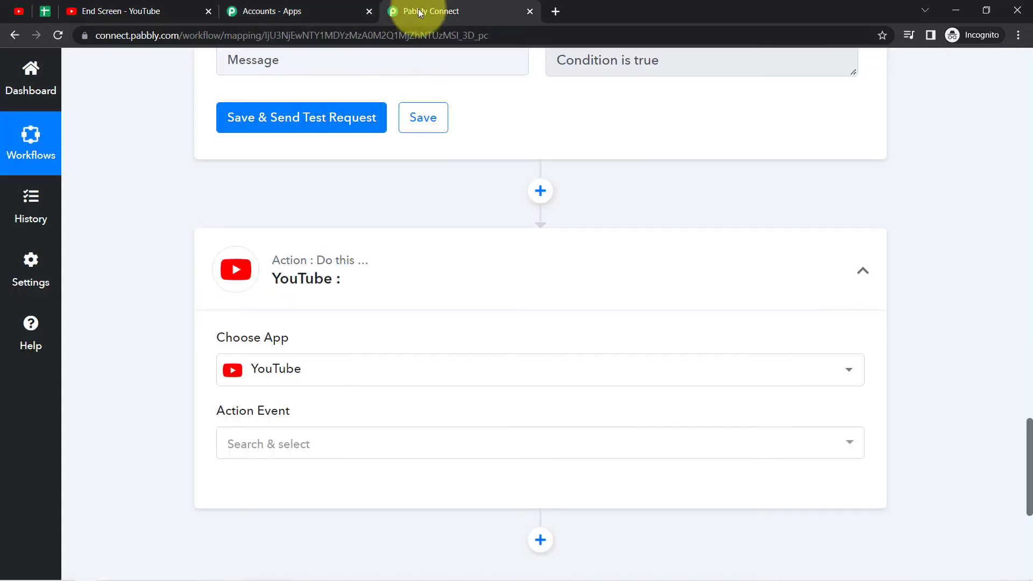
pyautogui.moveTo(1028, 433); pyautogui.dragTo(1029, 476)
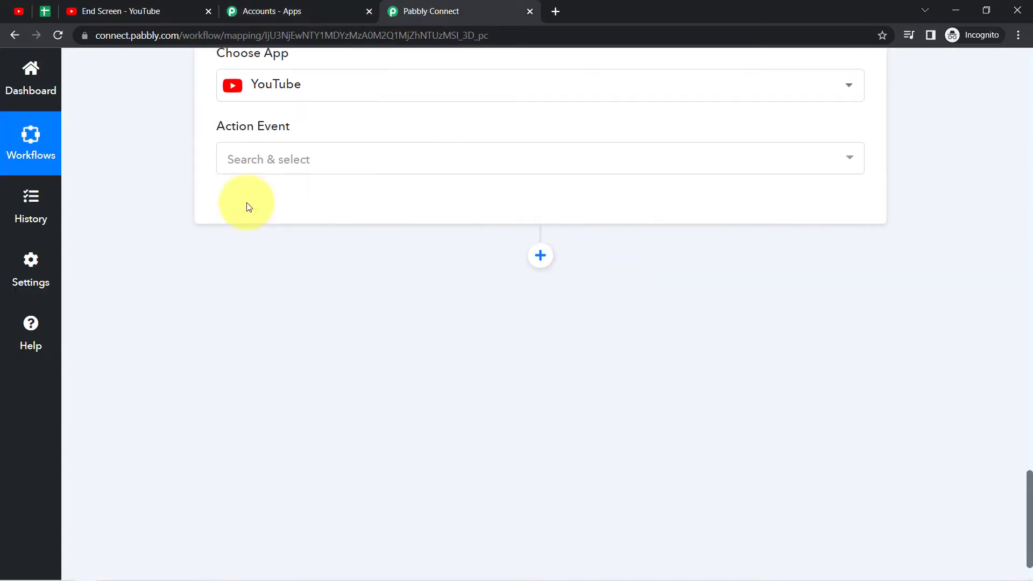
pyautogui.click(226, 157)
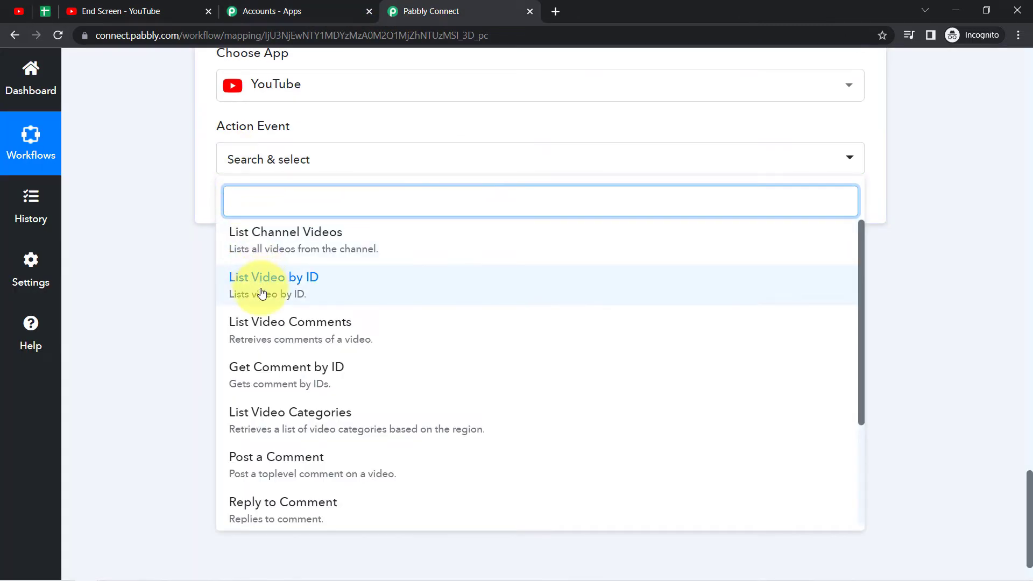
pyautogui.click(262, 293)
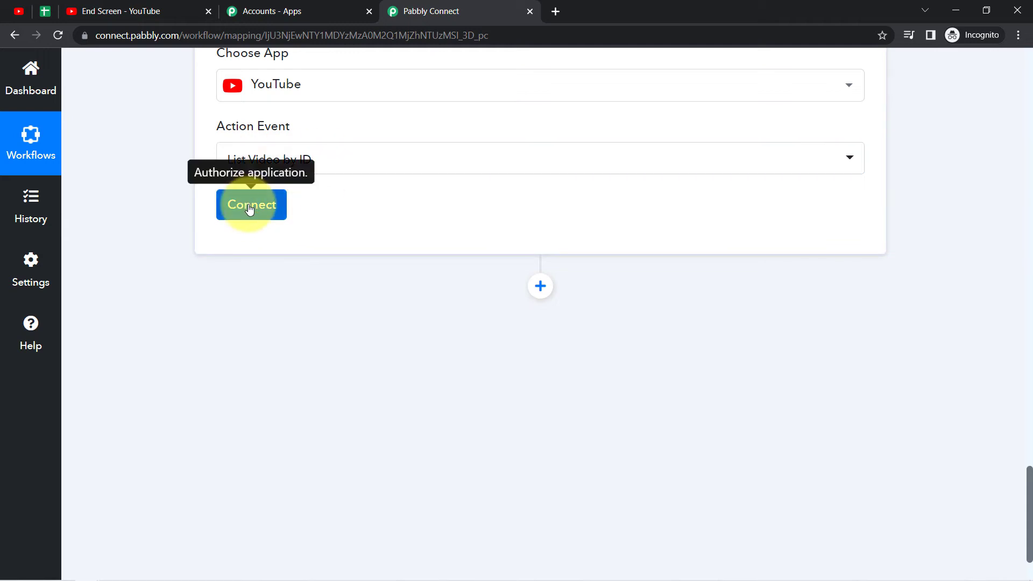
# Connect the YouTube action through a new connection named YouTube #80, authorizing it with the Google account.
pyautogui.click(249, 211)
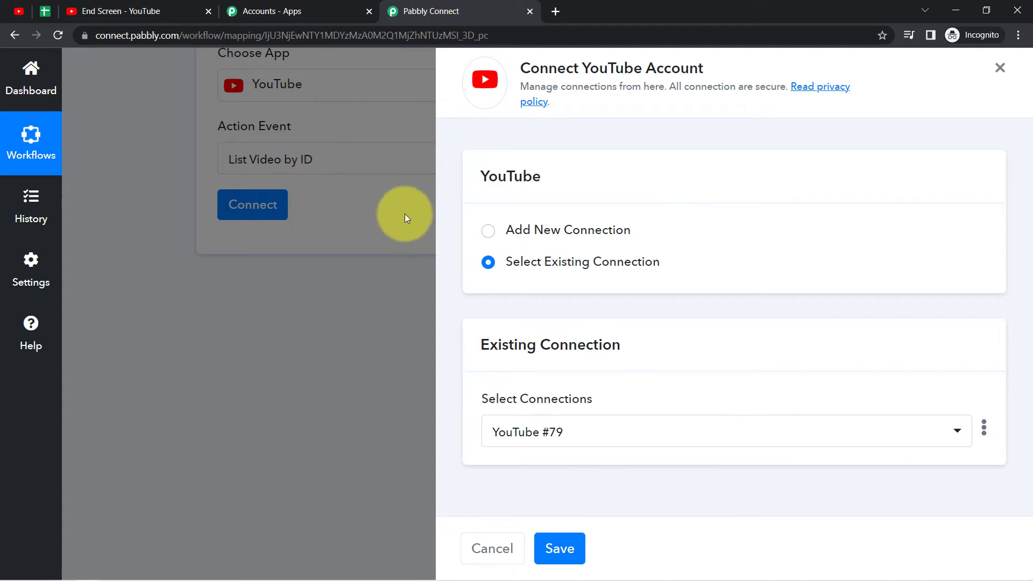
pyautogui.click(531, 232)
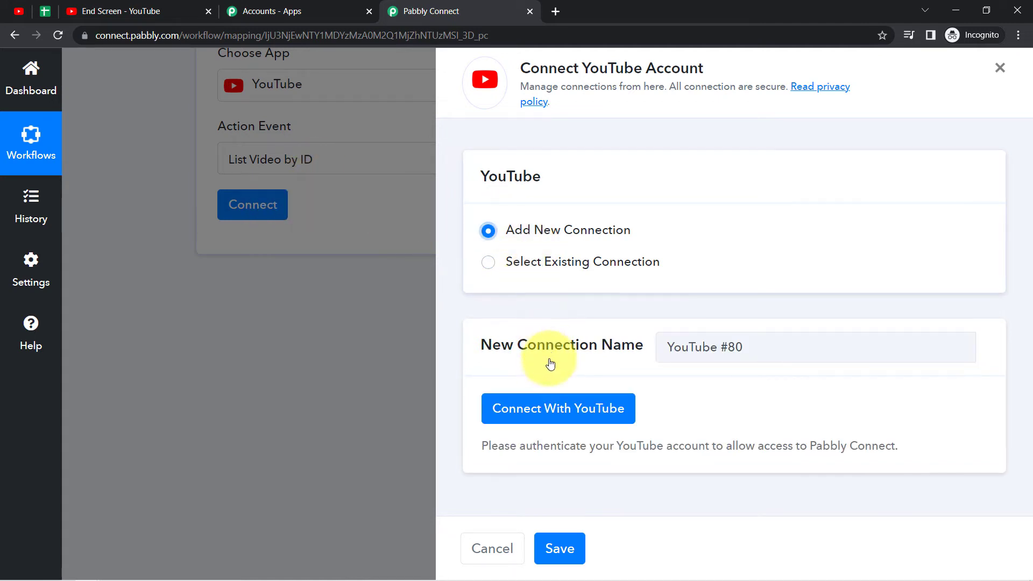
pyautogui.click(537, 406)
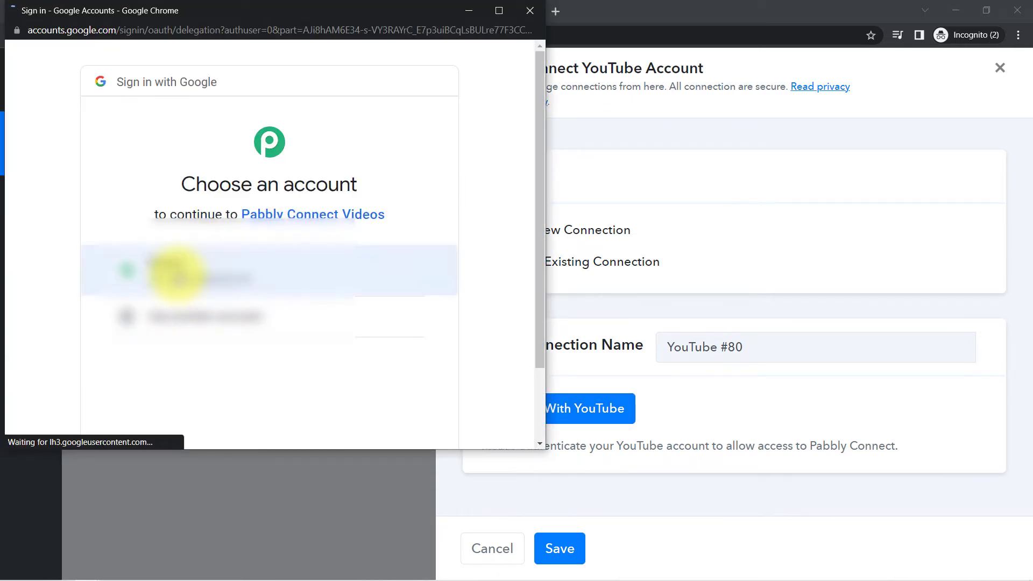
pyautogui.click(179, 277)
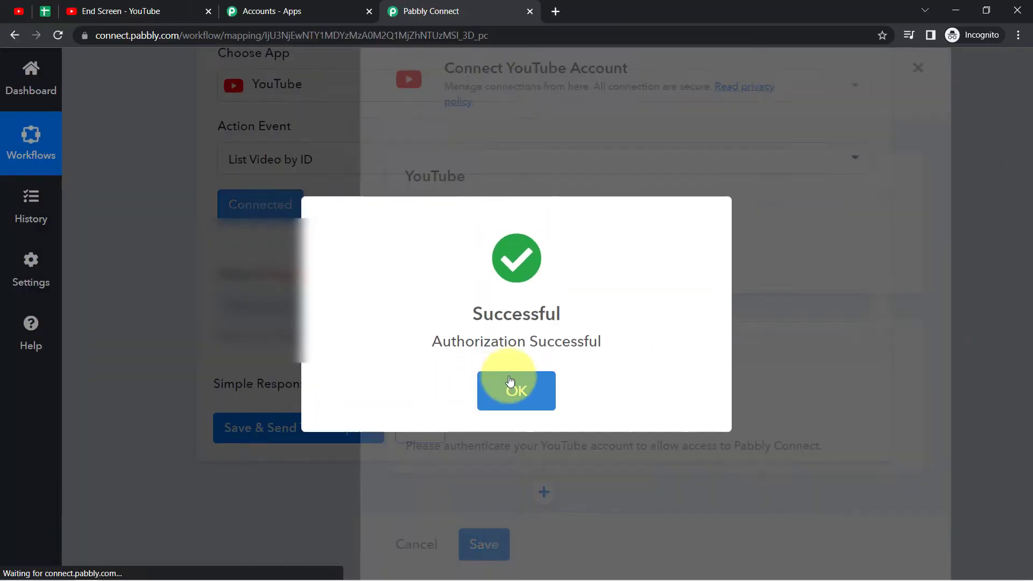
pyautogui.click(514, 386)
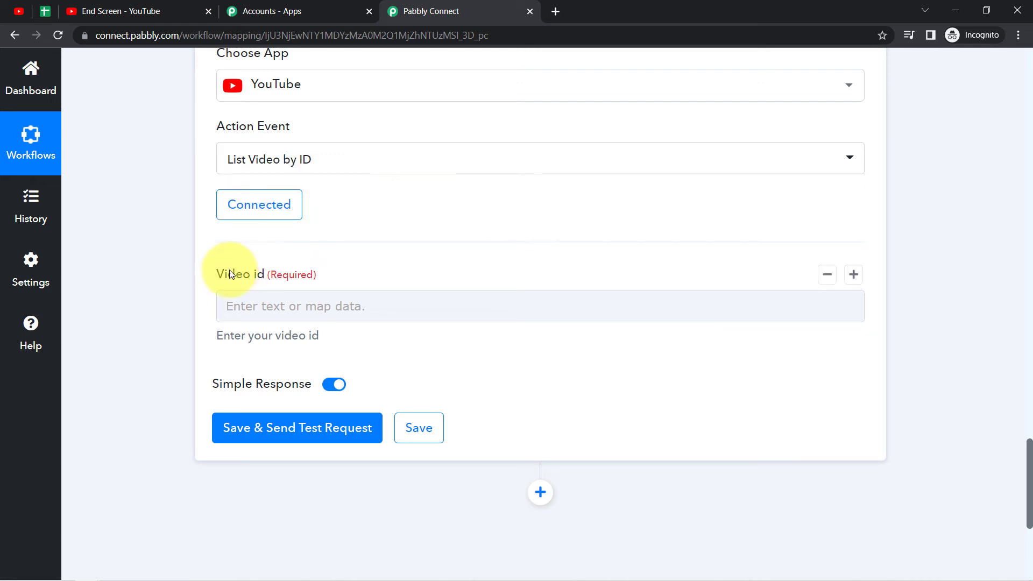
# Map the Video ID from the Google Sheets trigger as the video id to look up and send a test request.
pyautogui.click(261, 308)
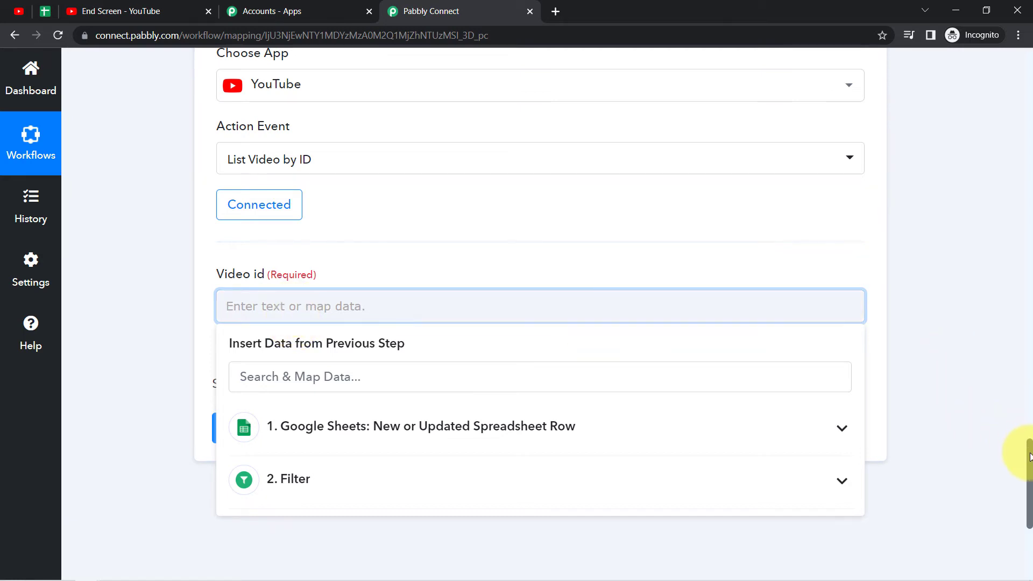
pyautogui.moveTo(1030, 458); pyautogui.dragTo(1029, 232)
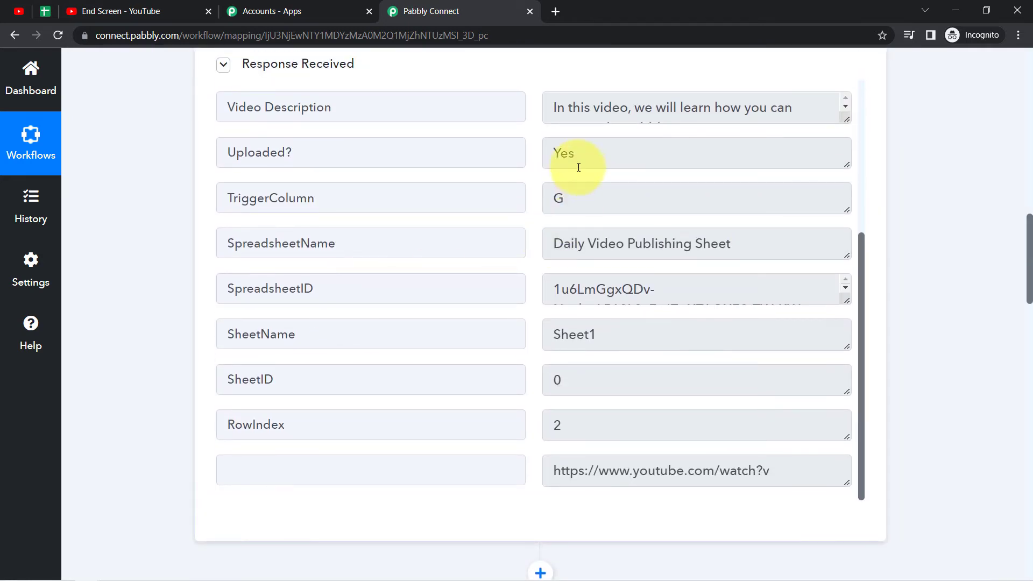
pyautogui.moveTo(862, 351); pyautogui.dragTo(864, 220)
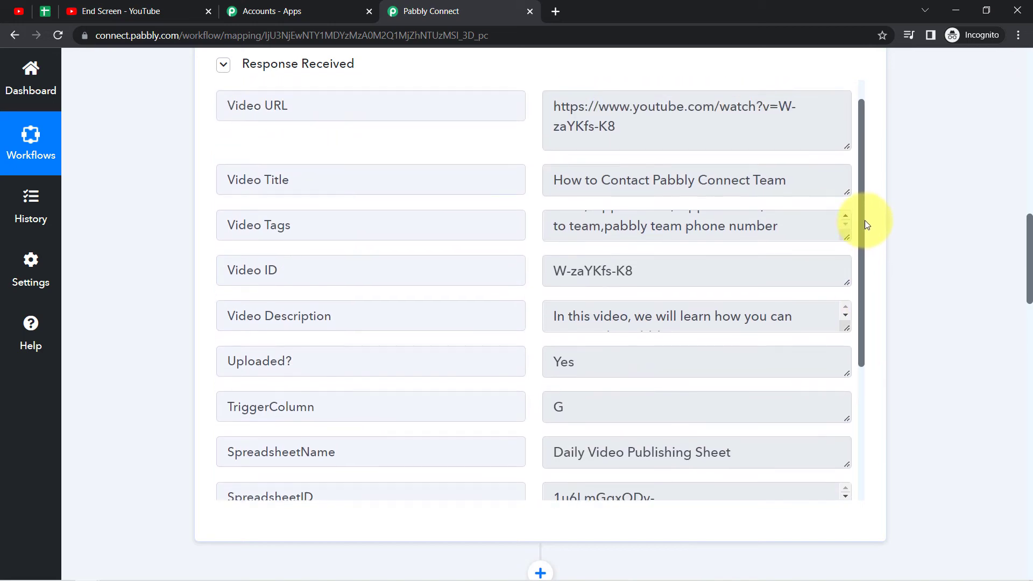
pyautogui.moveTo(624, 271); pyautogui.dragTo(552, 270)
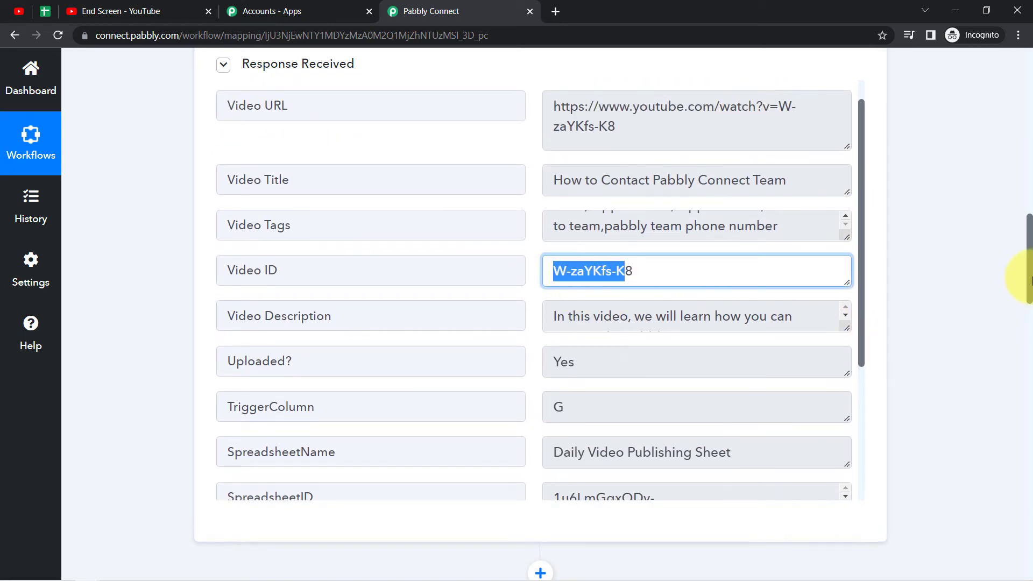
pyautogui.moveTo(1028, 282); pyautogui.dragTo(1029, 478)
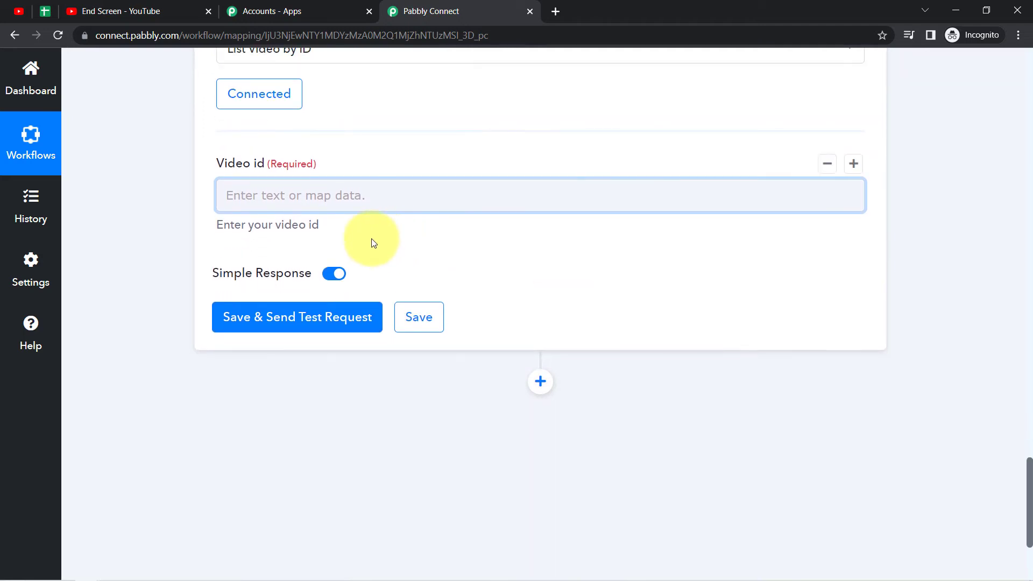
pyautogui.click(297, 208)
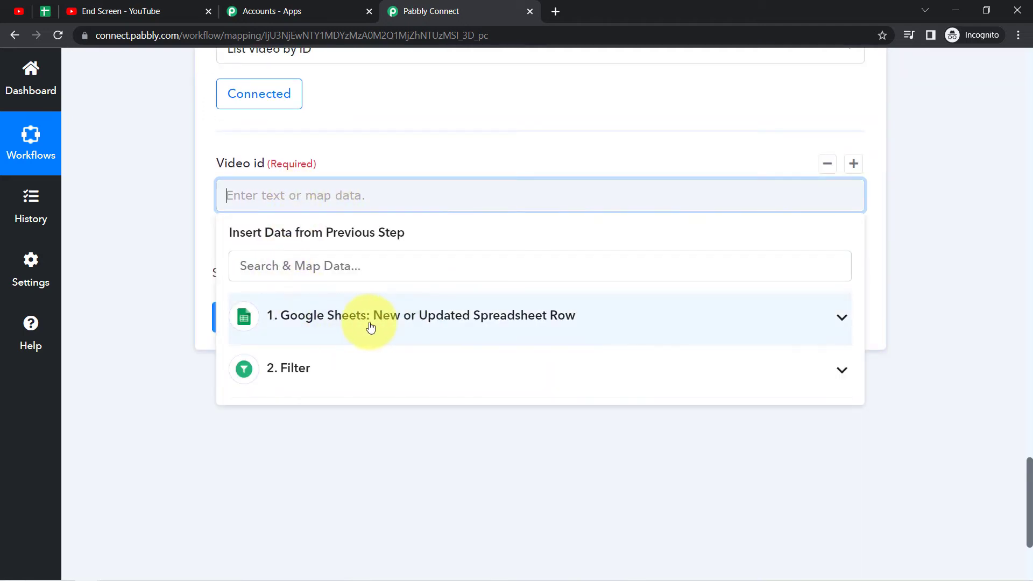
pyautogui.click(399, 321)
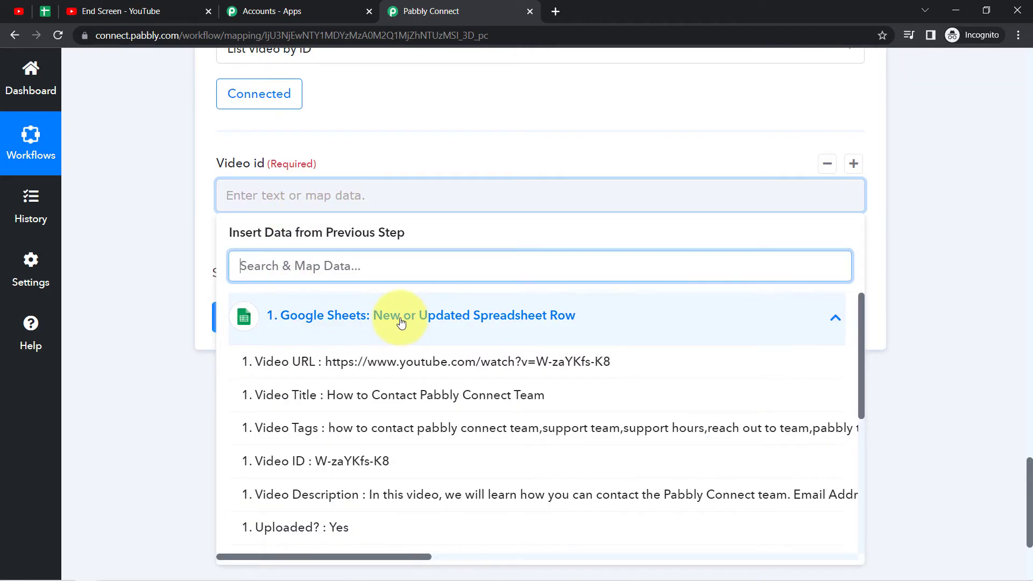
pyautogui.click(333, 462)
pyautogui.click(131, 200)
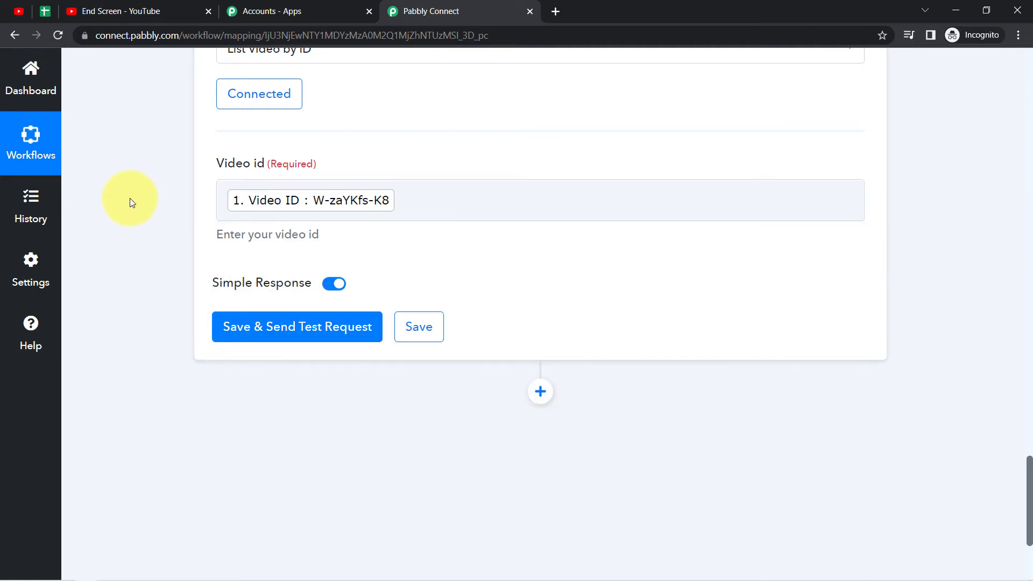
pyautogui.click(254, 339)
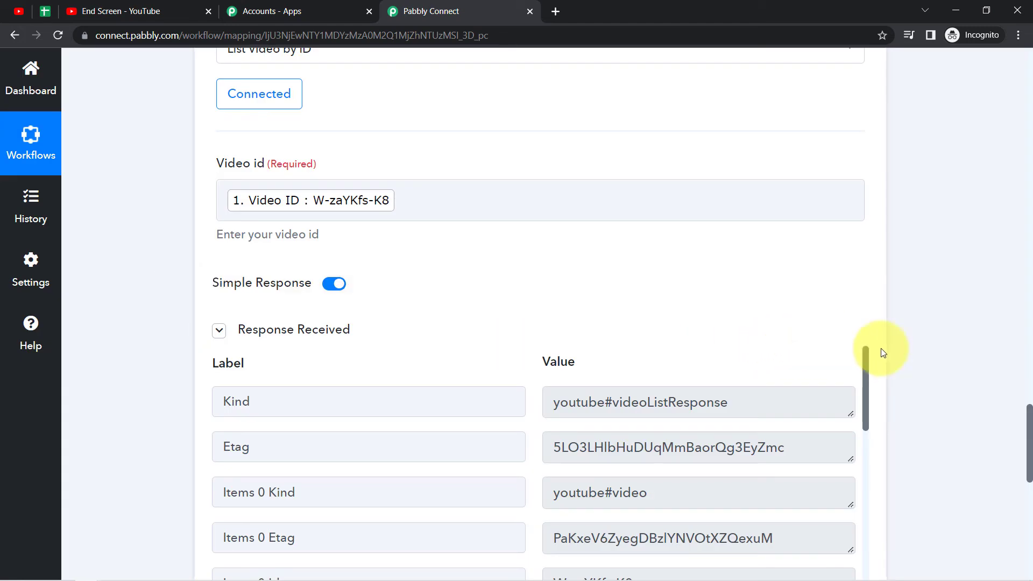
# Look through the video details returned by the List Video by ID test, including the video's ID and publishing date.
pyautogui.scroll(-3, 1029, 436)
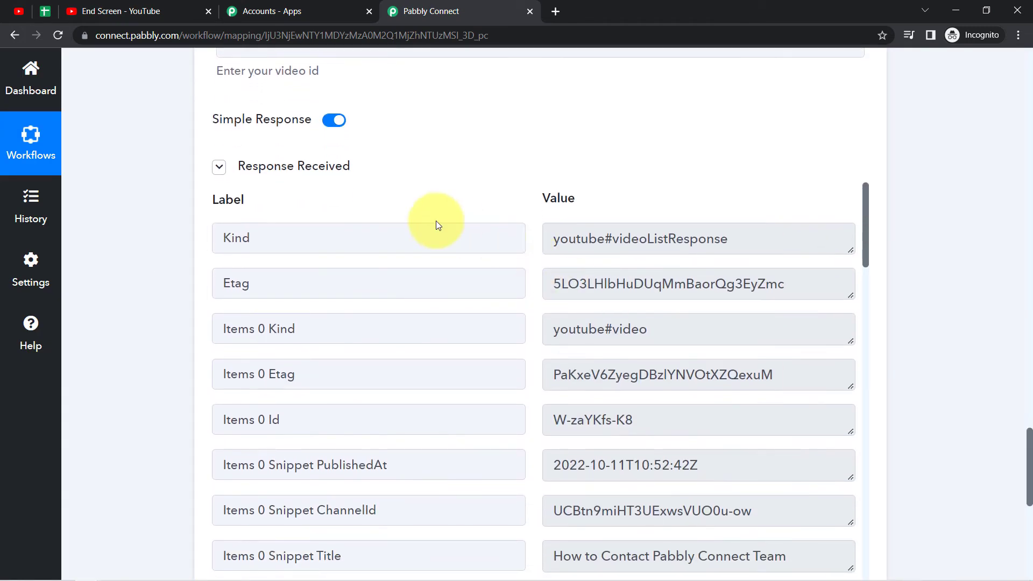
pyautogui.moveTo(639, 420); pyautogui.dragTo(512, 431)
pyautogui.moveTo(691, 466); pyautogui.dragTo(569, 466)
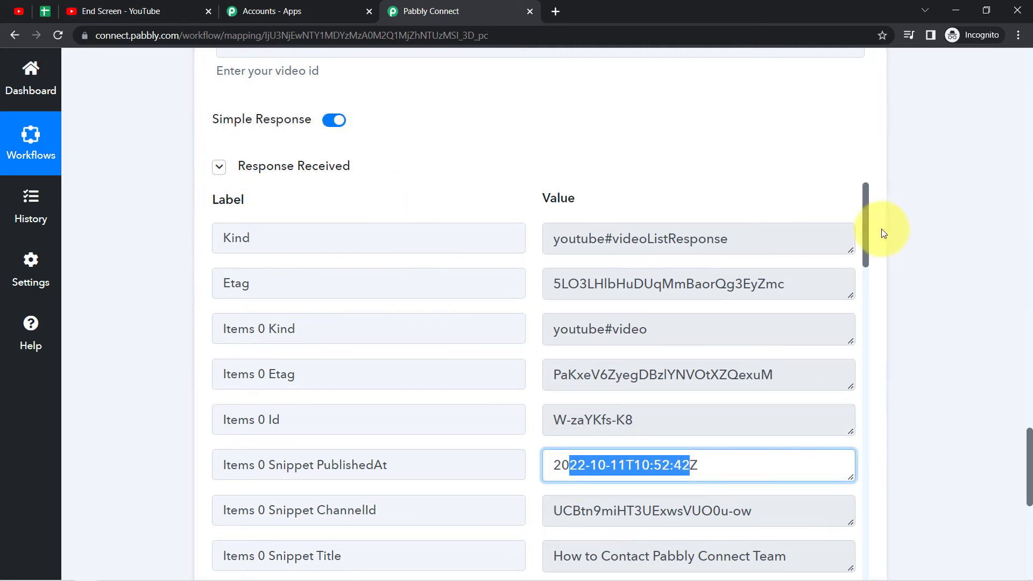
pyautogui.scroll(-15, 867, 213)
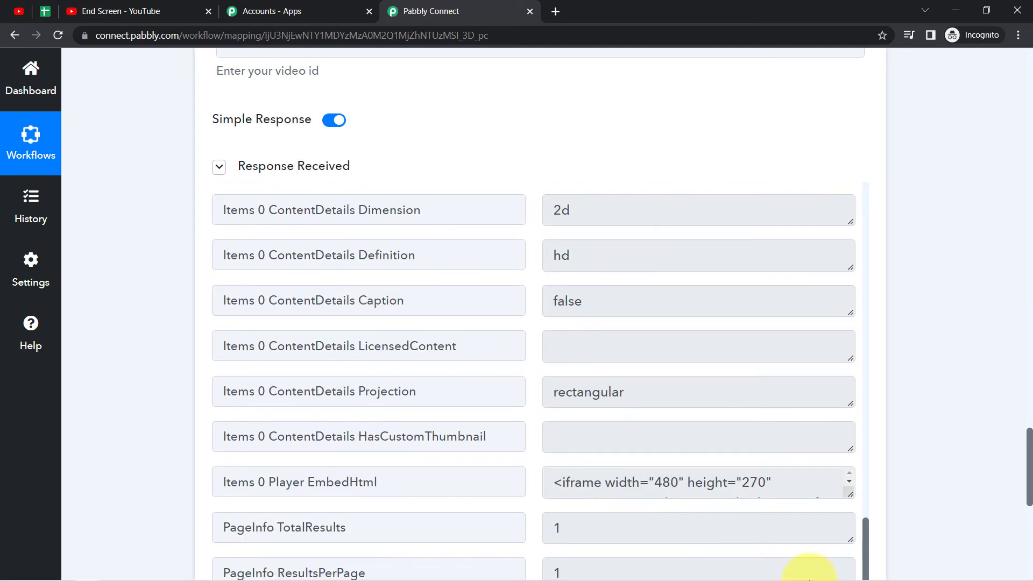
pyautogui.scroll(2, 957, 350)
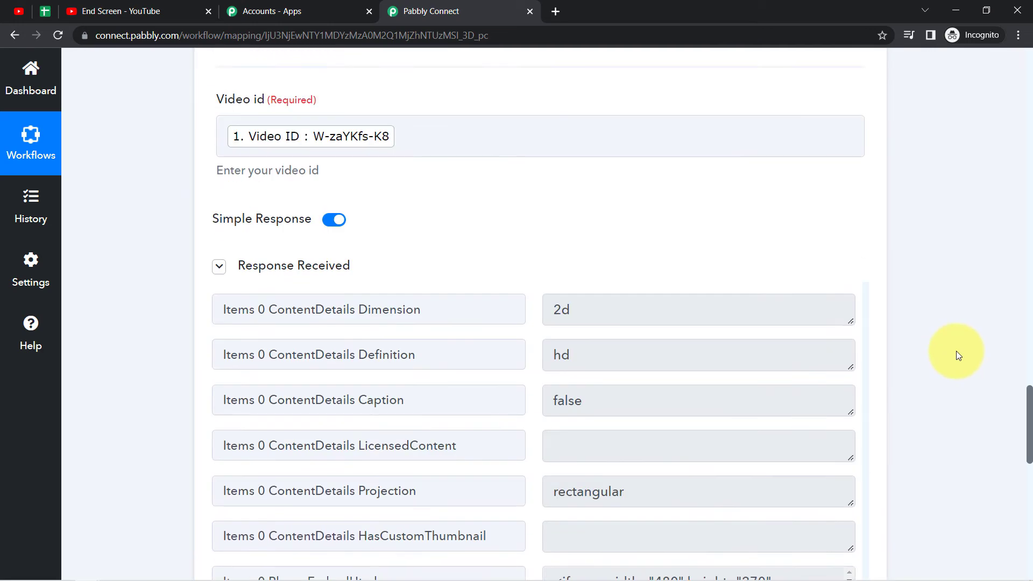
pyautogui.scroll(-1, 956, 351)
# Search the page for "id" to find the video's CategoryId in the test response and examine its value.
pyautogui.hotkey('ctrl', 'f')
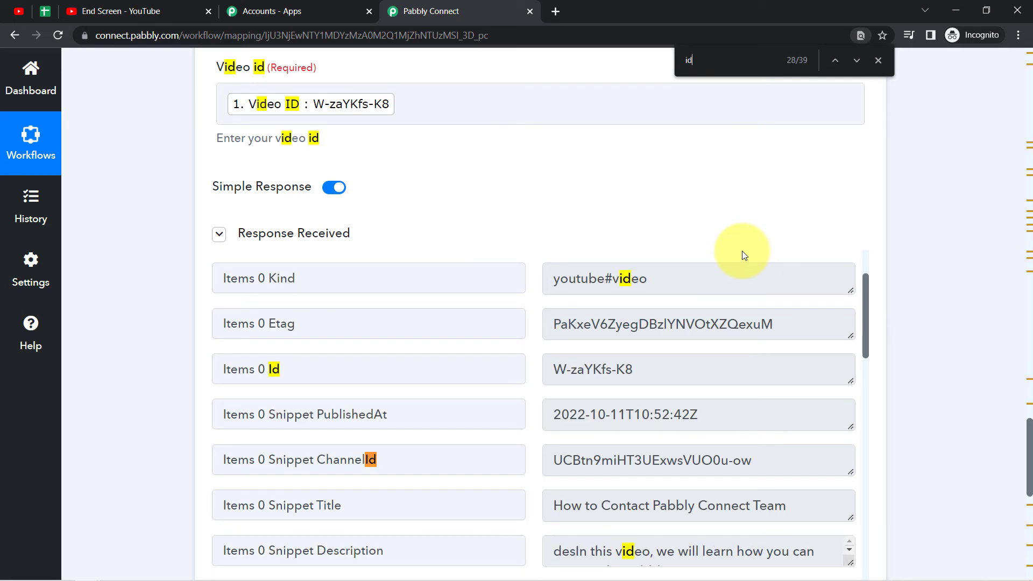
pyautogui.press('Return')
pyautogui.press('Return')
pyautogui.press('Return')
pyautogui.press('Return')
pyautogui.press('Return')
pyautogui.press('Return')
pyautogui.press('Return')
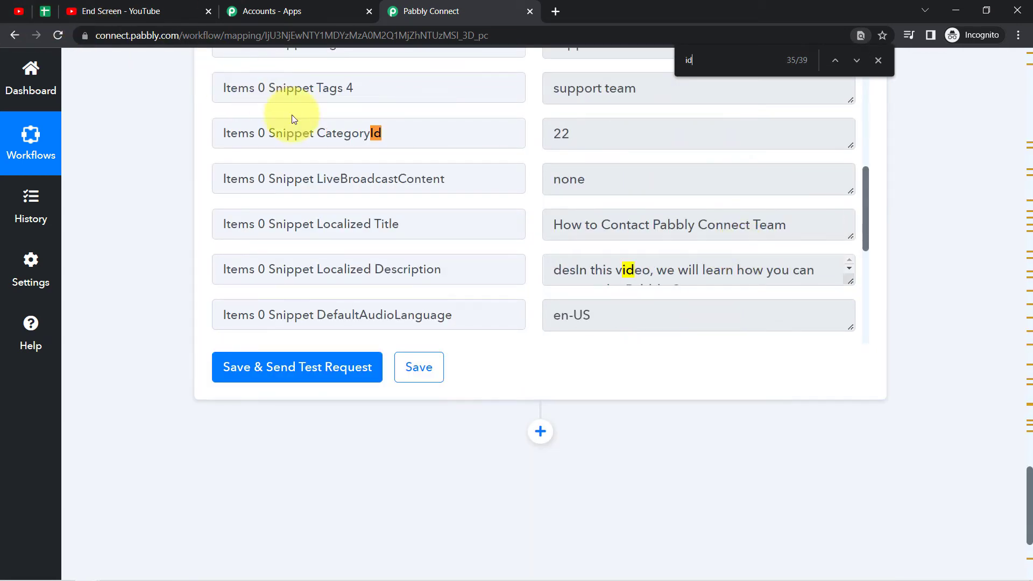
pyautogui.moveTo(262, 142); pyautogui.dragTo(638, 153)
pyautogui.doubleClick(592, 141)
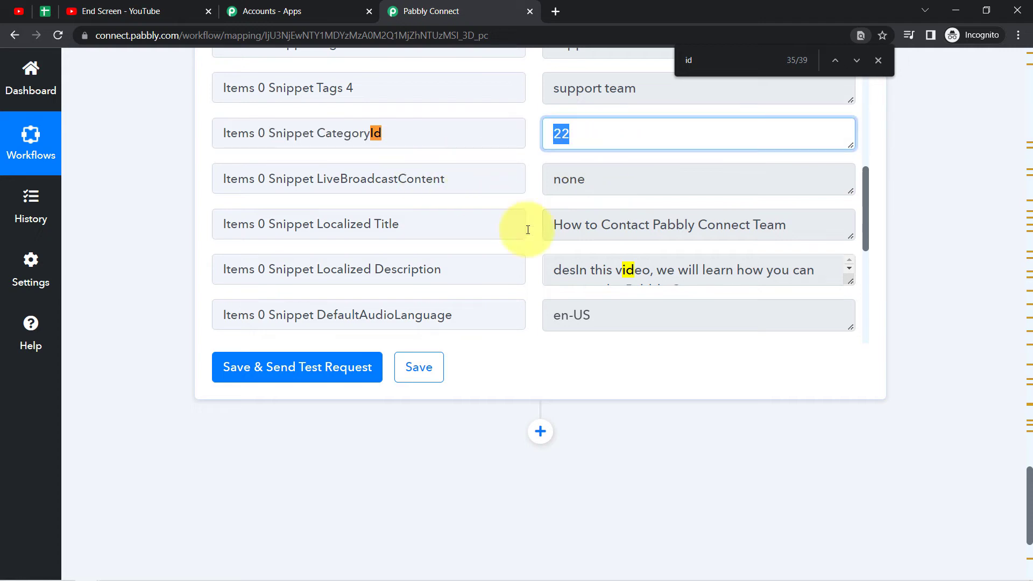
# Add another action step below List Video by ID and choose YouTube as its app.
pyautogui.moveTo(1029, 492); pyautogui.dragTo(1026, 530)
pyautogui.click(543, 196)
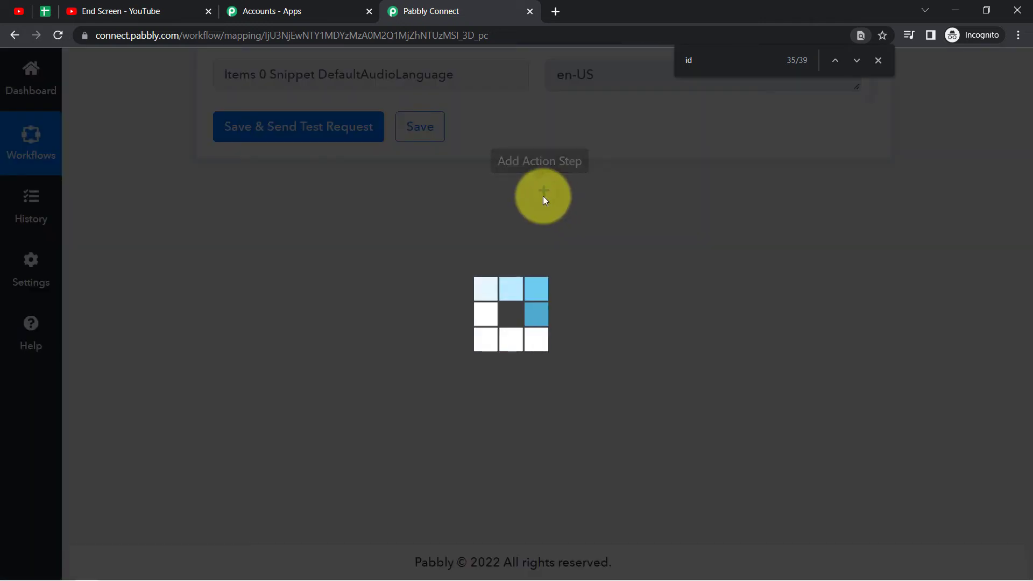
pyautogui.click(273, 369)
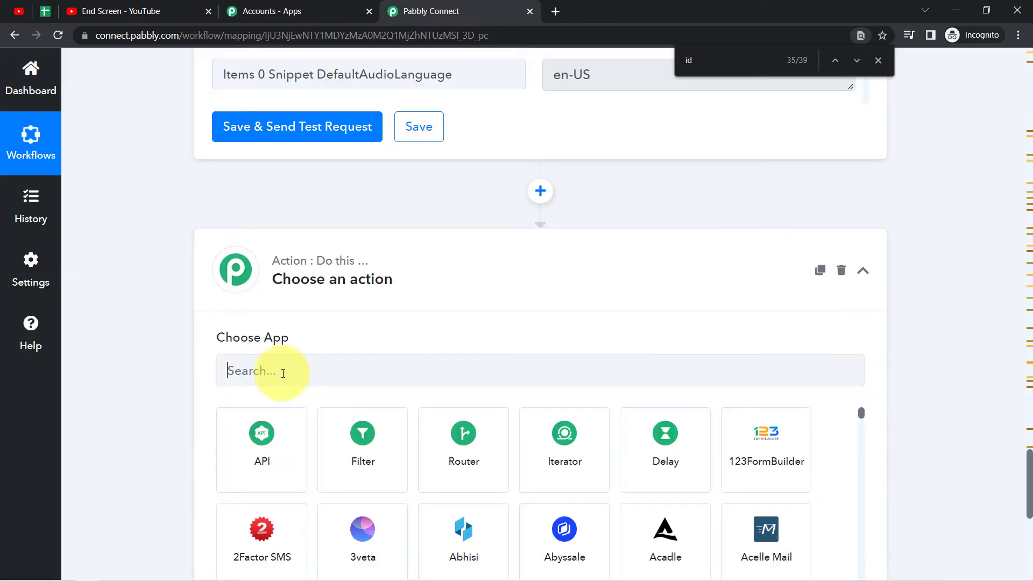
pyautogui.write('yout')
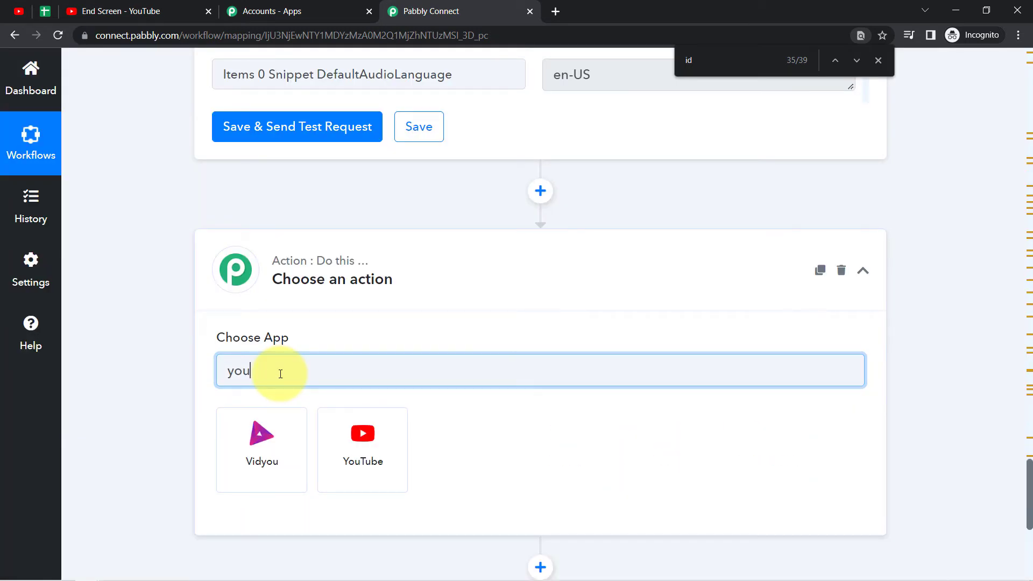
pyautogui.click(284, 419)
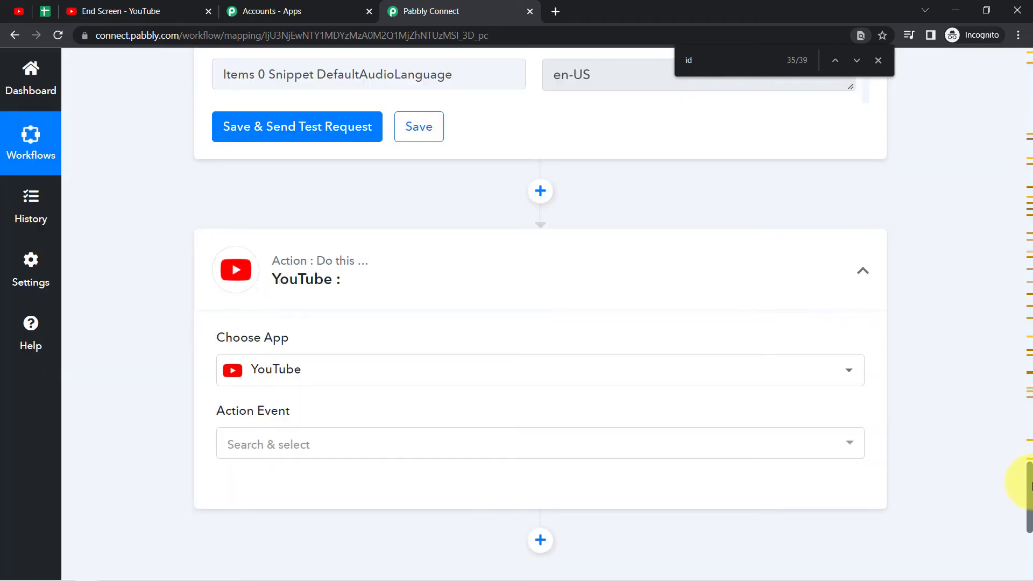
# Set the new YouTube action's event to Update Video Details and connect it through the existing connection YouTube #80.
pyautogui.moveTo(1029, 484); pyautogui.dragTo(1029, 514)
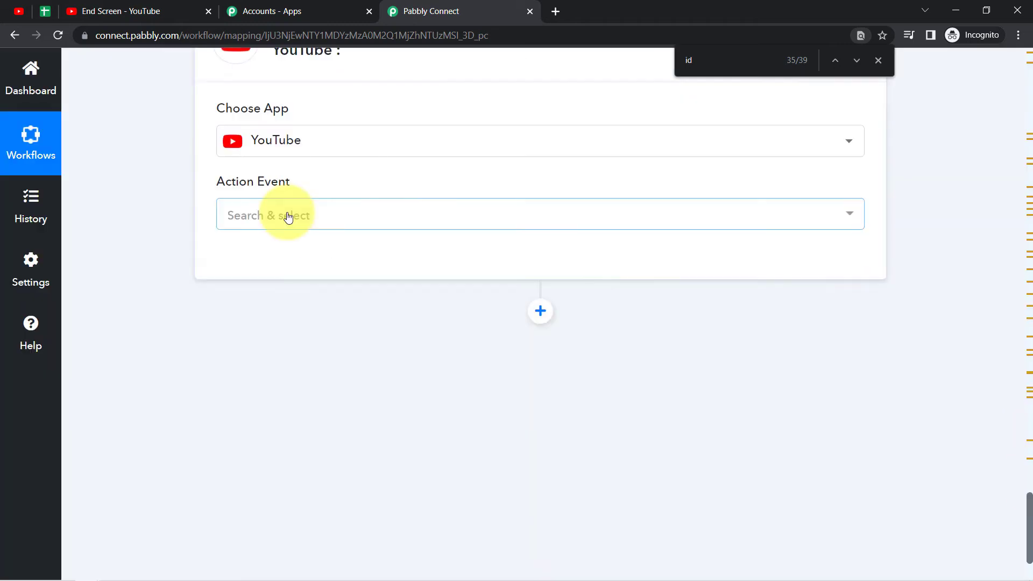
pyautogui.click(288, 213)
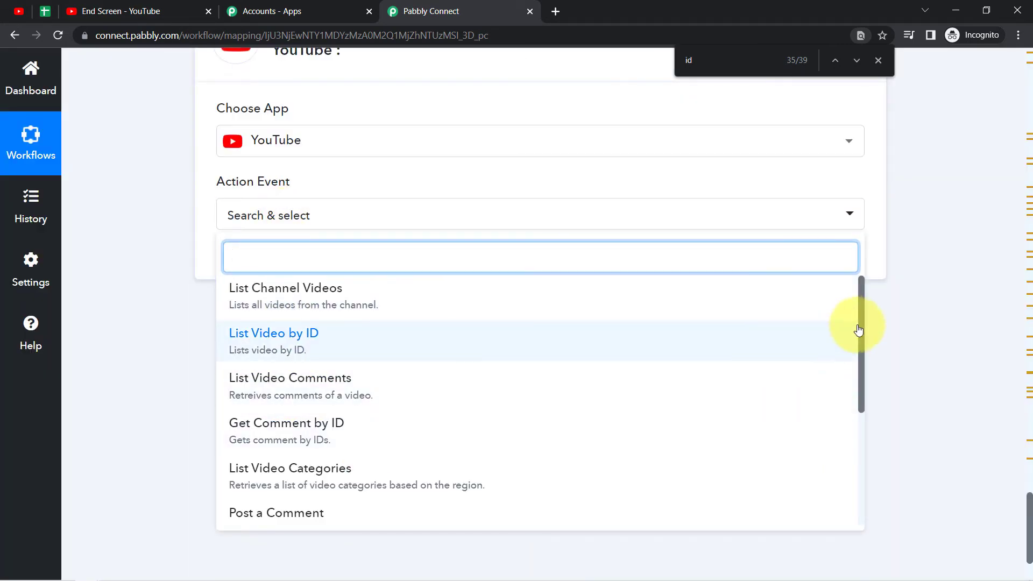
pyautogui.moveTo(860, 329); pyautogui.dragTo(865, 415)
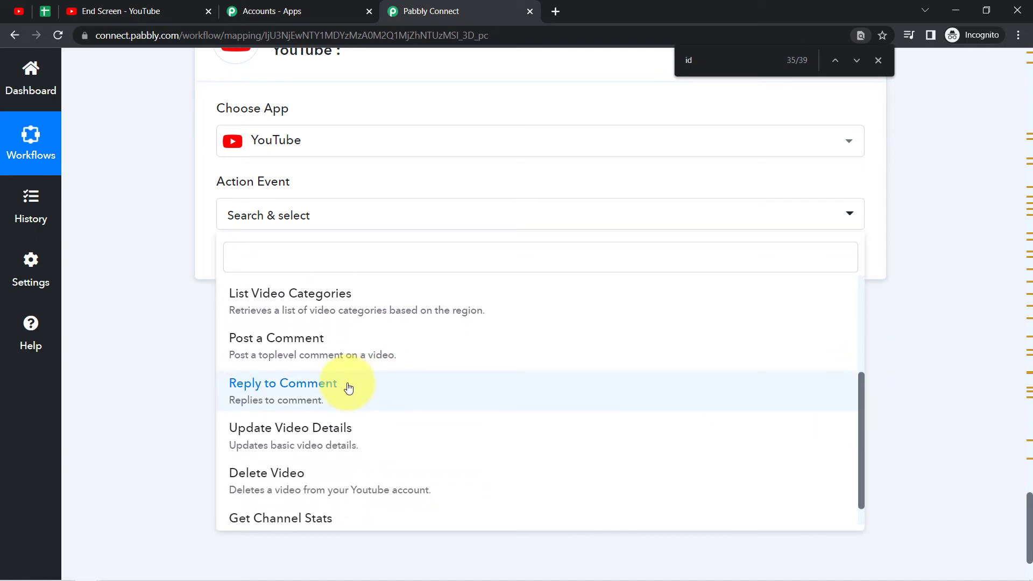
pyautogui.click(293, 431)
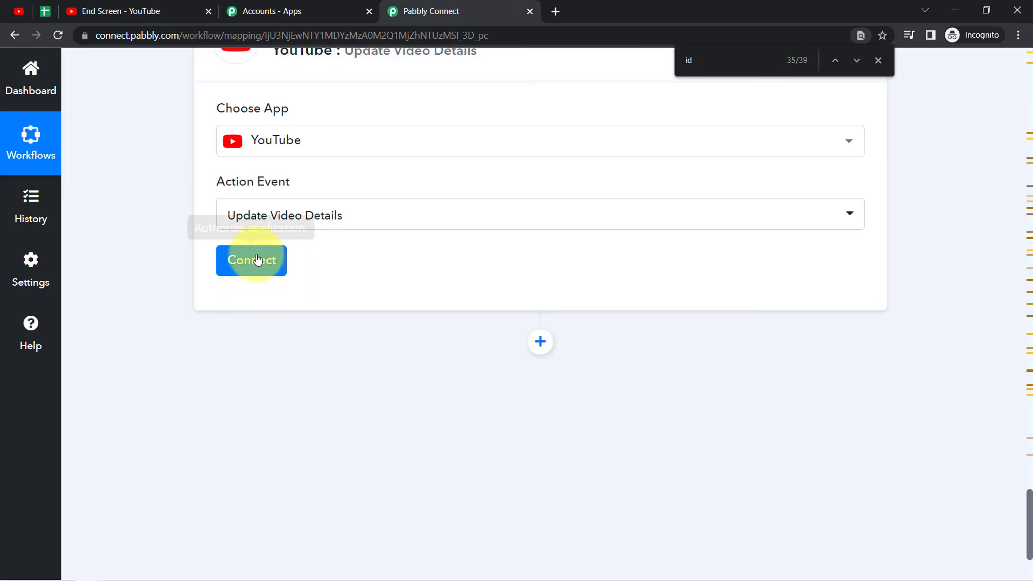
pyautogui.click(250, 260)
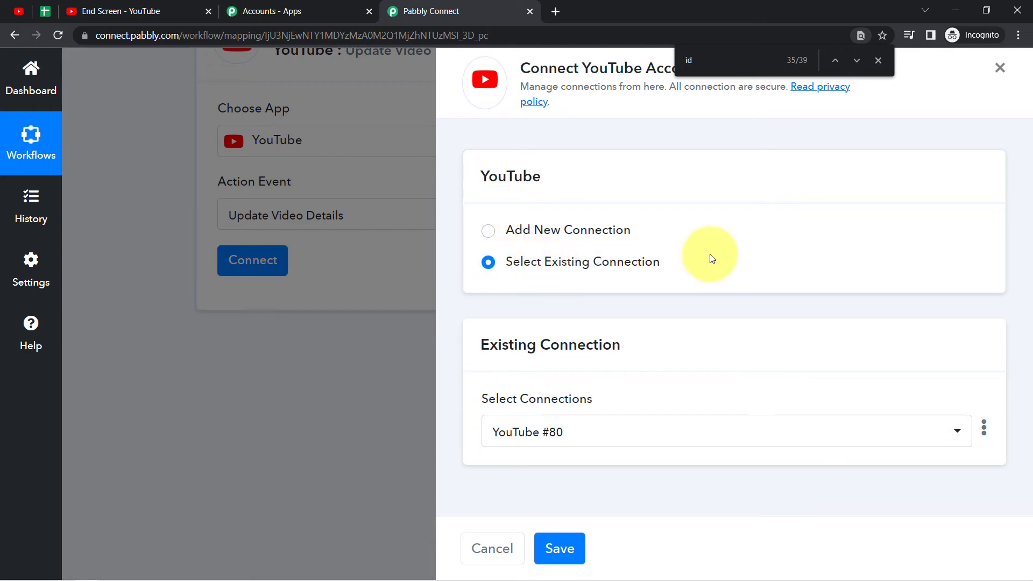
pyautogui.click(559, 554)
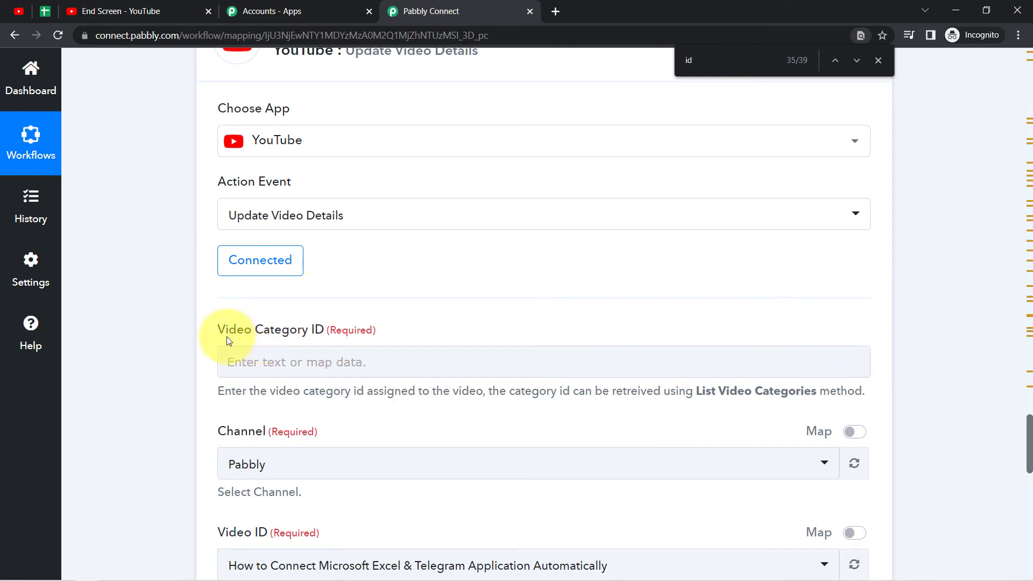
# Map the Items 0 Snippet CategoryId from the List Video by ID step as the Video Category ID.
pyautogui.moveTo(217, 334); pyautogui.dragTo(379, 335)
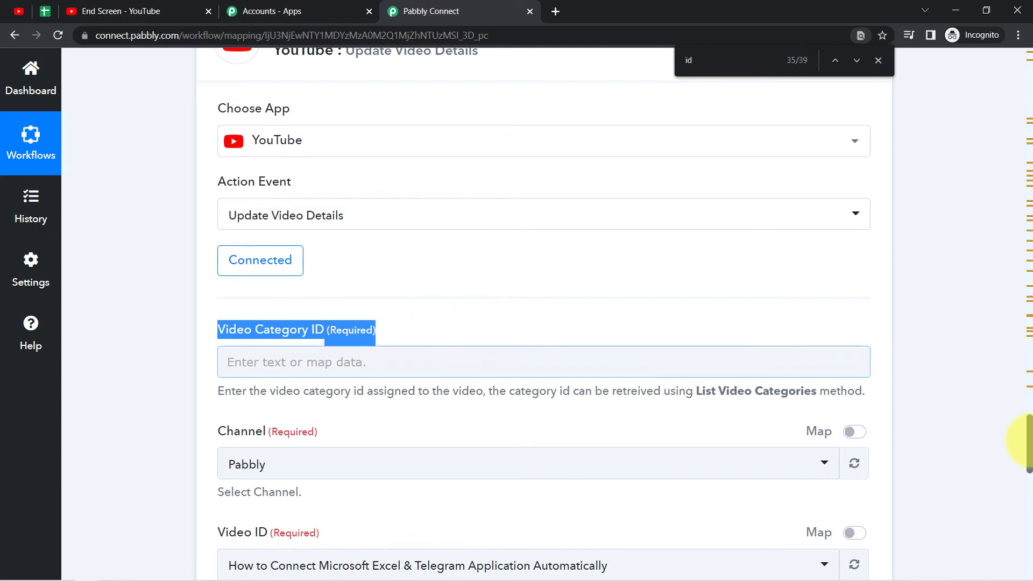
pyautogui.moveTo(1025, 438); pyautogui.dragTo(1025, 351)
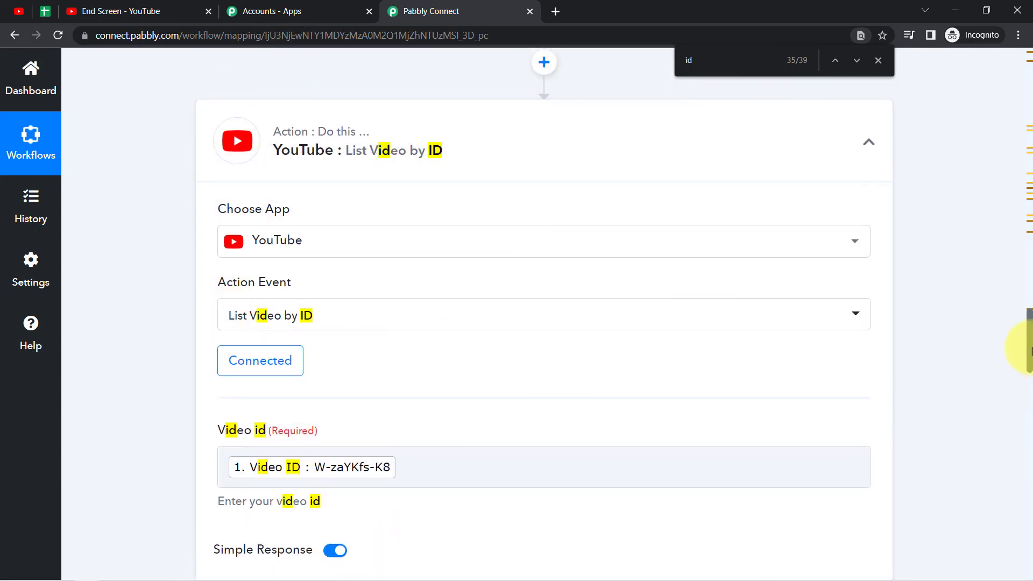
pyautogui.moveTo(1025, 351); pyautogui.dragTo(1025, 454)
pyautogui.click(287, 186)
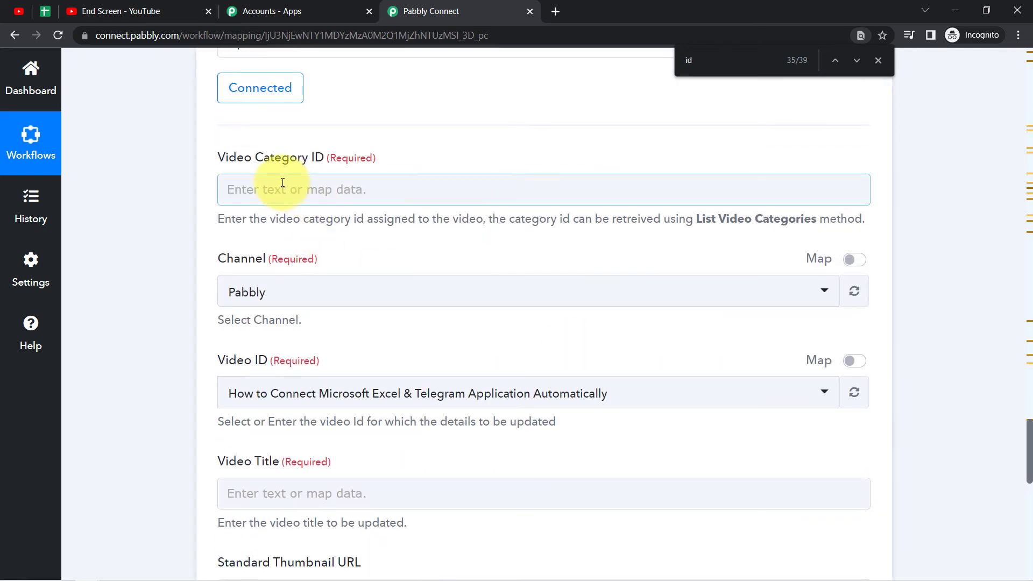
pyautogui.click(282, 183)
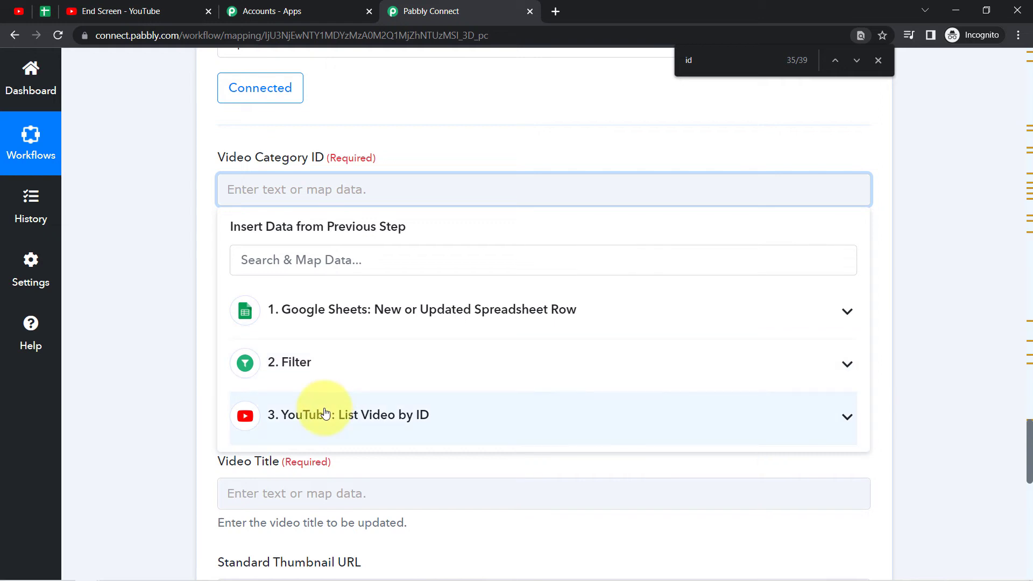
pyautogui.click(323, 415)
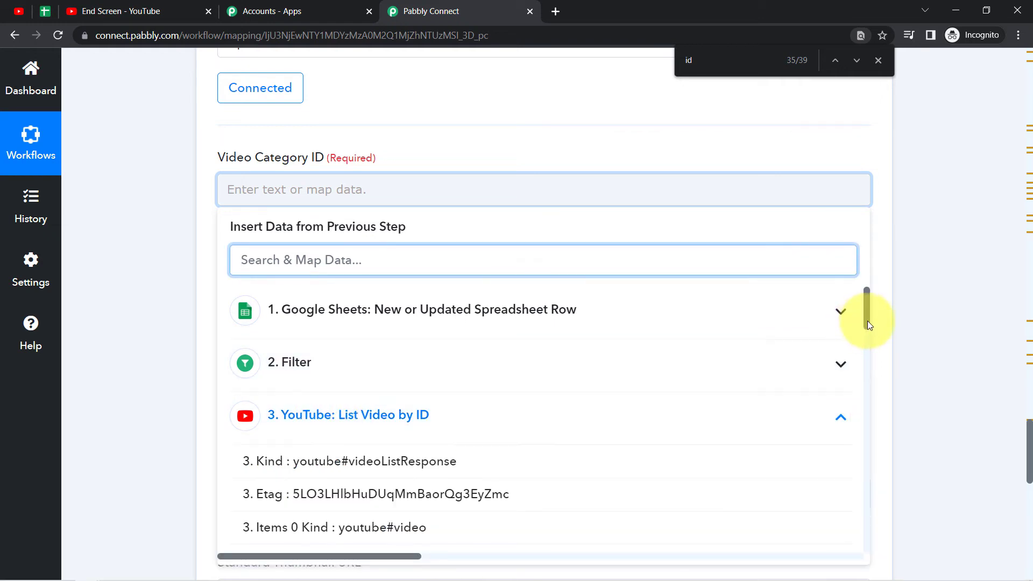
pyautogui.moveTo(867, 321); pyautogui.dragTo(858, 484)
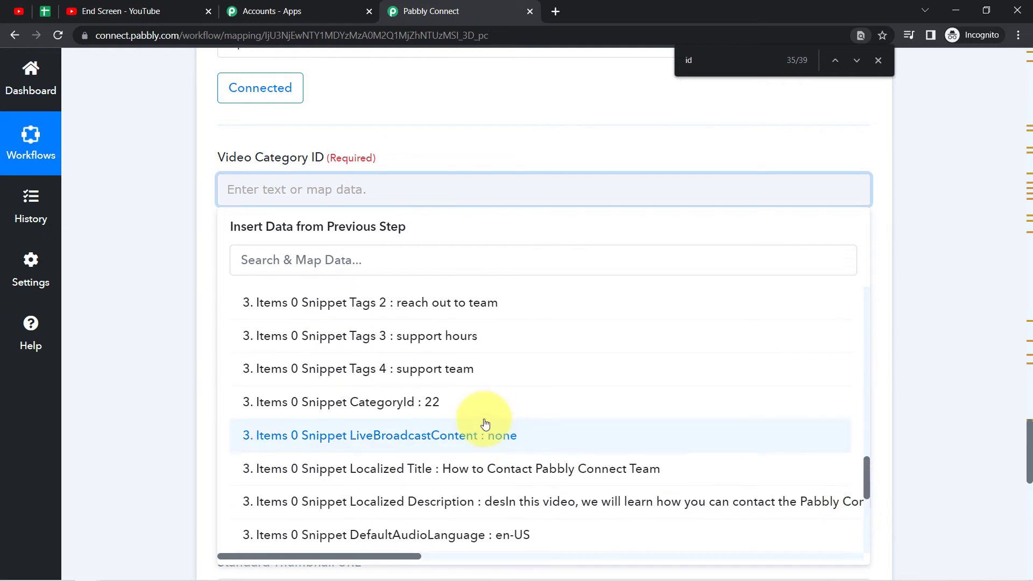
pyautogui.click(438, 404)
pyautogui.click(131, 191)
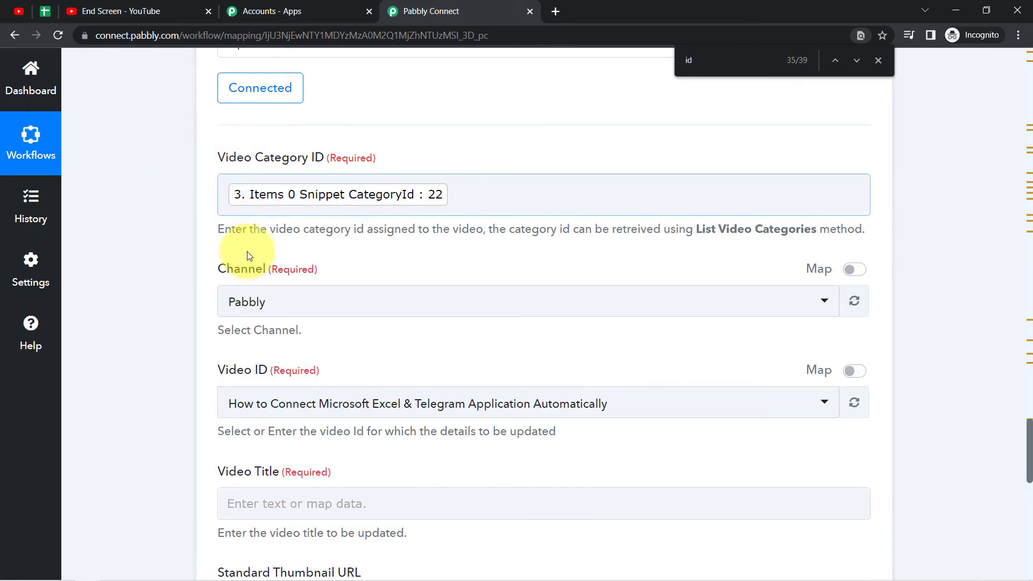
# Check the Channel options of the Update Video Details action against the account signed in to YouTube Studio.
pyautogui.scroll(-3, 1029, 442)
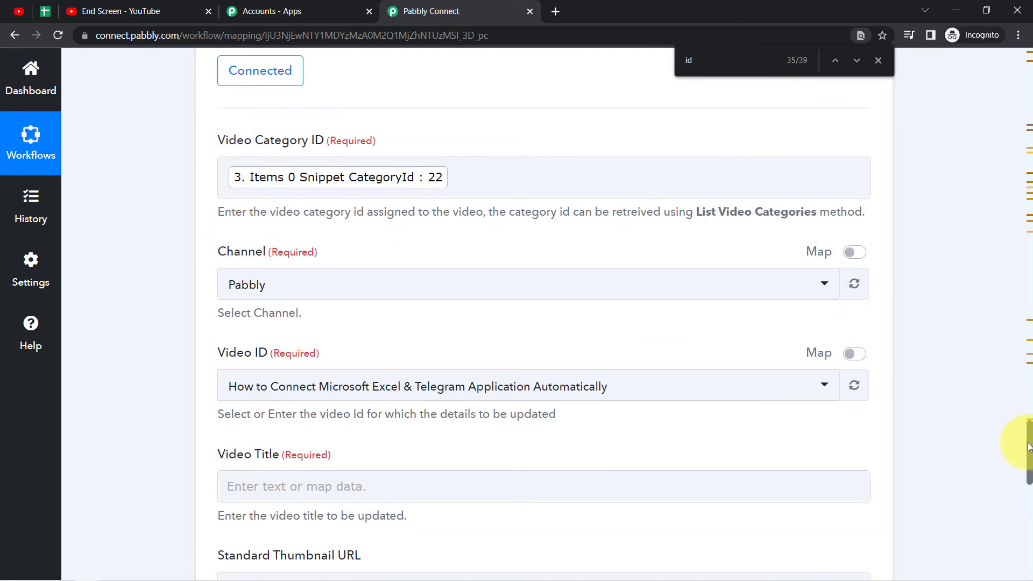
pyautogui.click(247, 184)
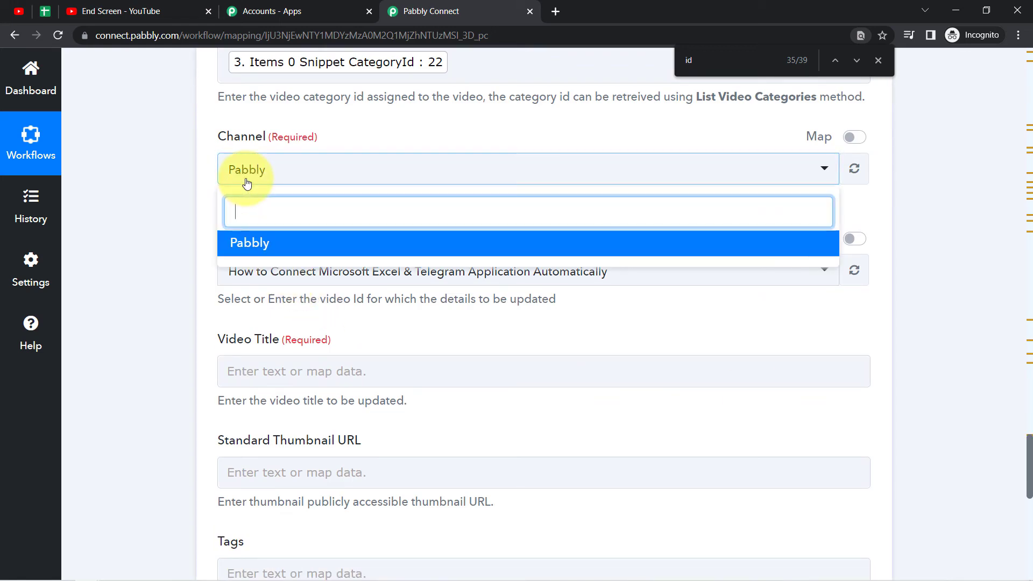
pyautogui.click(19, 11)
pyautogui.click(1004, 73)
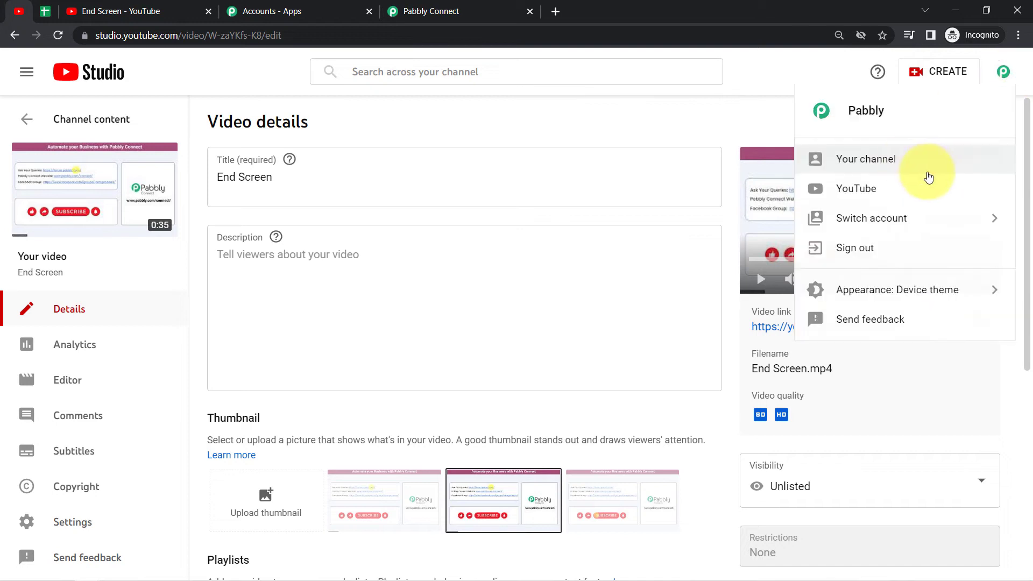
pyautogui.click(378, 5)
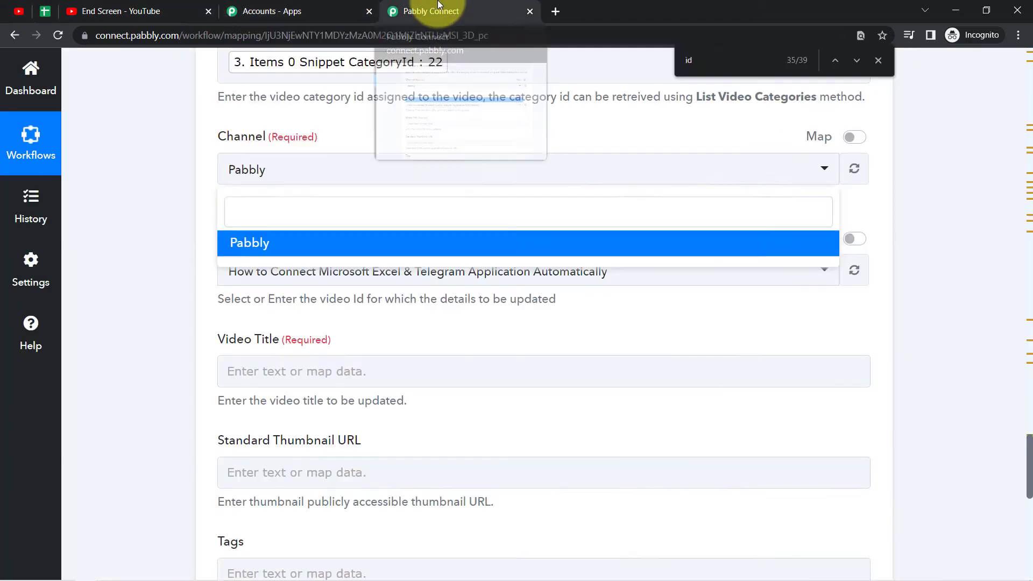
pyautogui.click(169, 360)
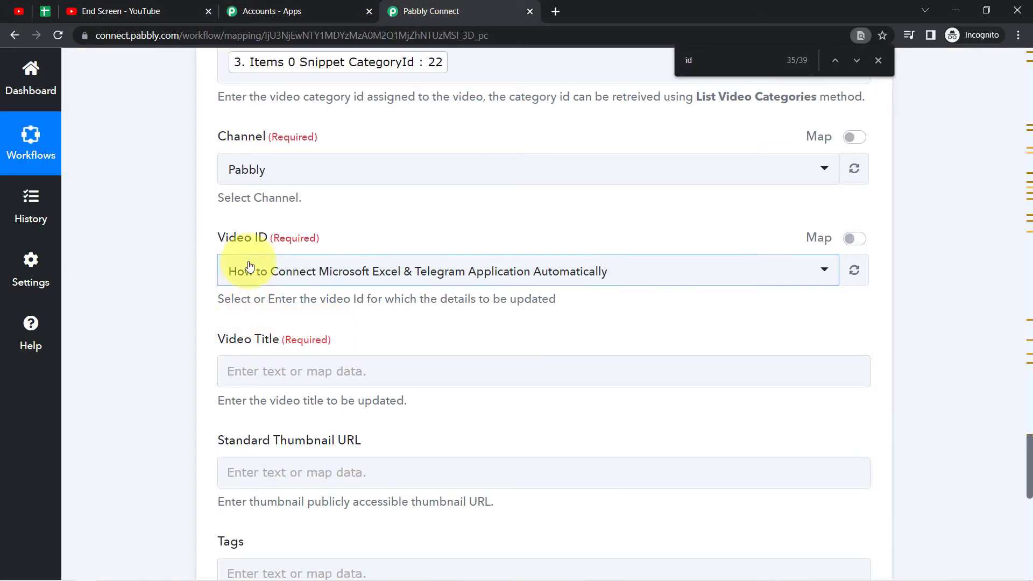
# Switch the Video ID field to mapping and replace its selected video with the Video ID from the Google Sheets step.
pyautogui.click(330, 263)
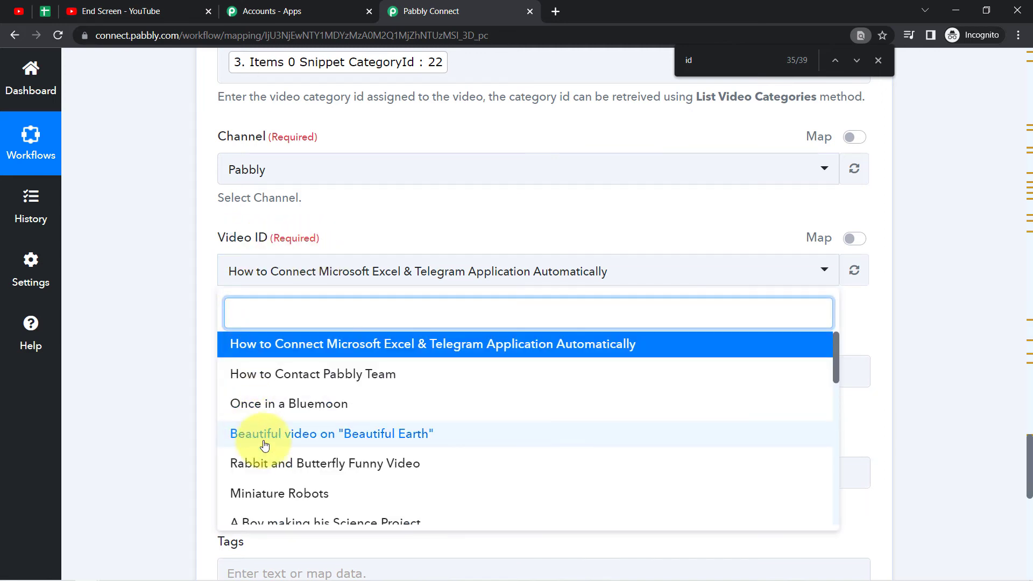
pyautogui.moveTo(225, 238); pyautogui.dragTo(316, 239)
pyautogui.click(314, 238)
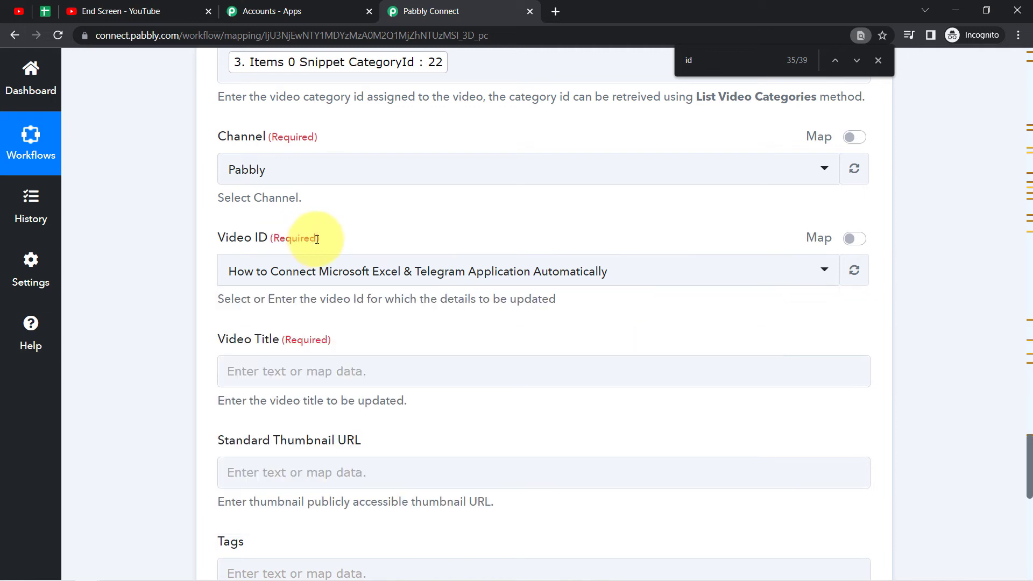
pyautogui.click(850, 240)
pyautogui.moveTo(372, 270); pyautogui.dragTo(147, 279)
pyautogui.press('BackSpace')
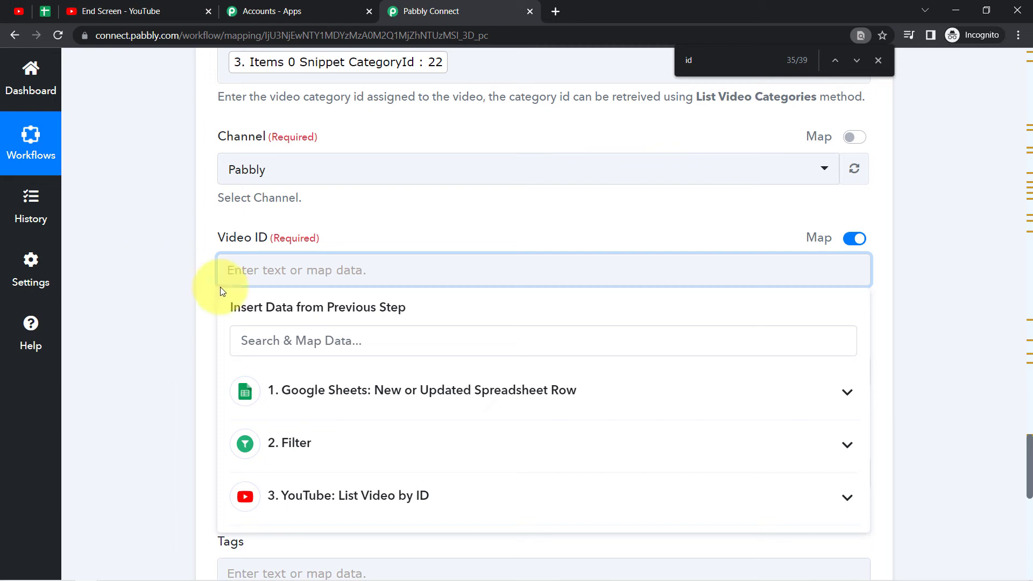
pyautogui.click(317, 394)
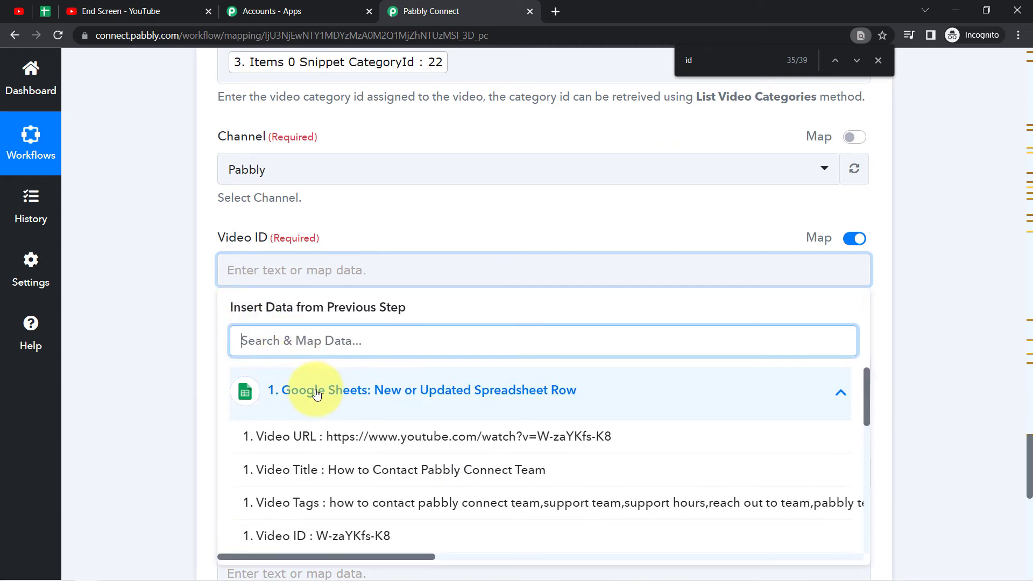
pyautogui.click(301, 535)
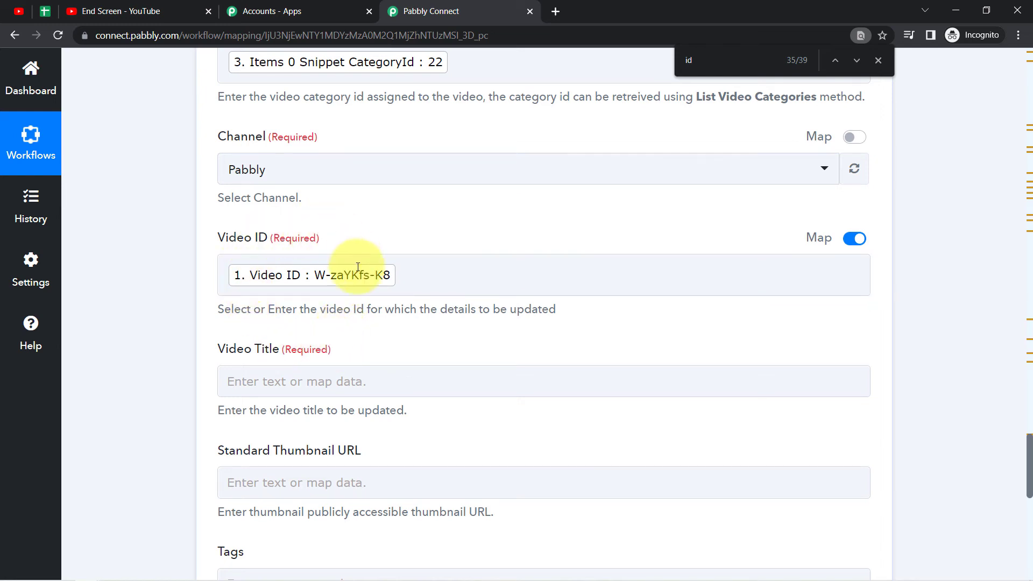
pyautogui.click(329, 271)
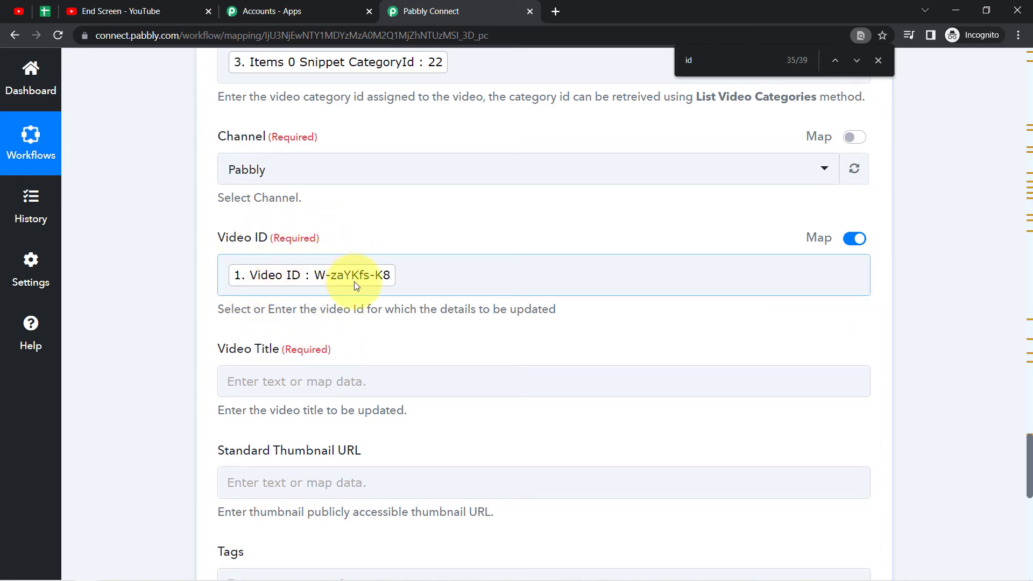
pyautogui.click(345, 310)
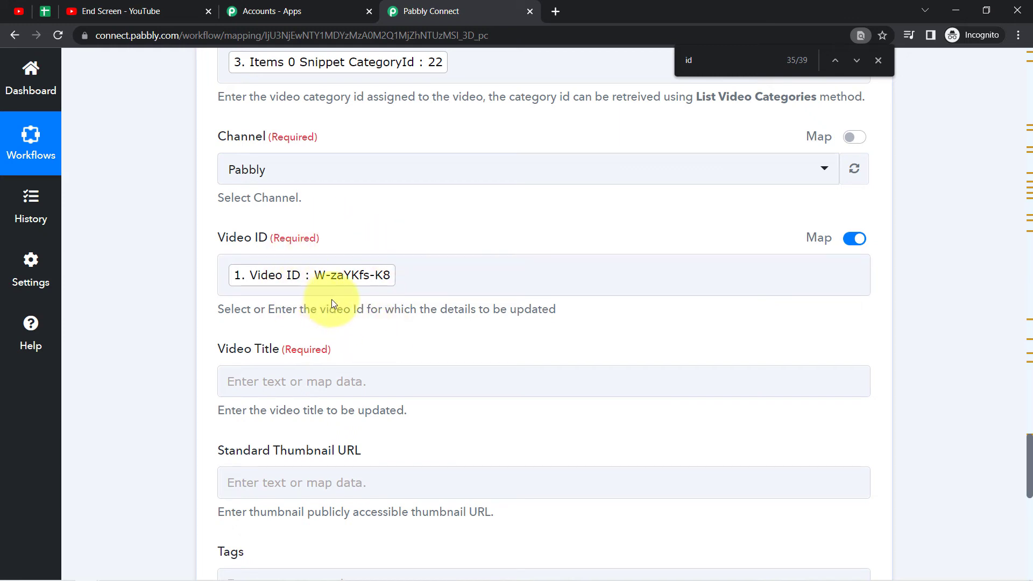
pyautogui.click(415, 282)
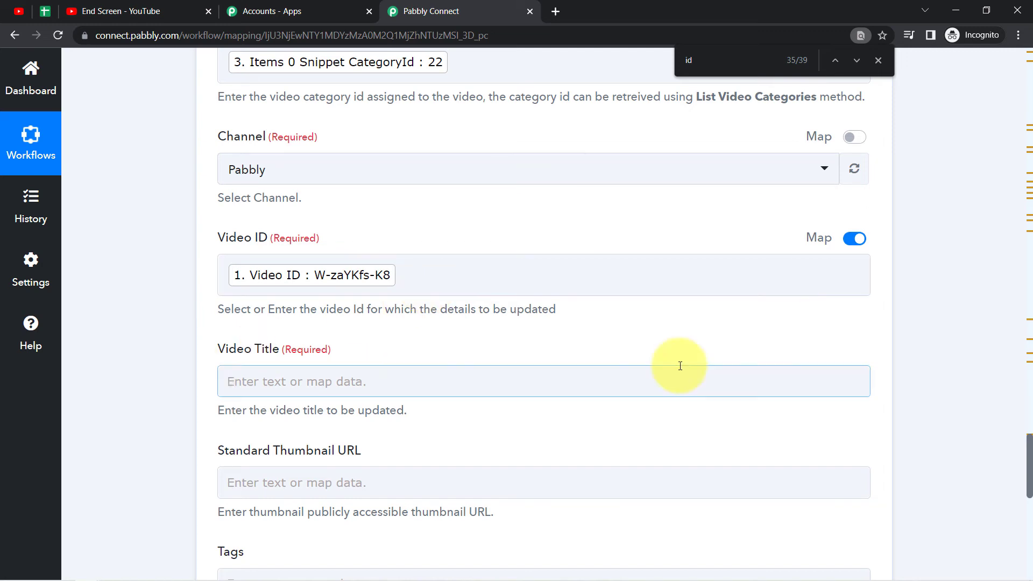
# Close the page search and map the Video Title field to the Video Title from the Google Sheets step.
pyautogui.moveTo(1031, 455); pyautogui.dragTo(1029, 483)
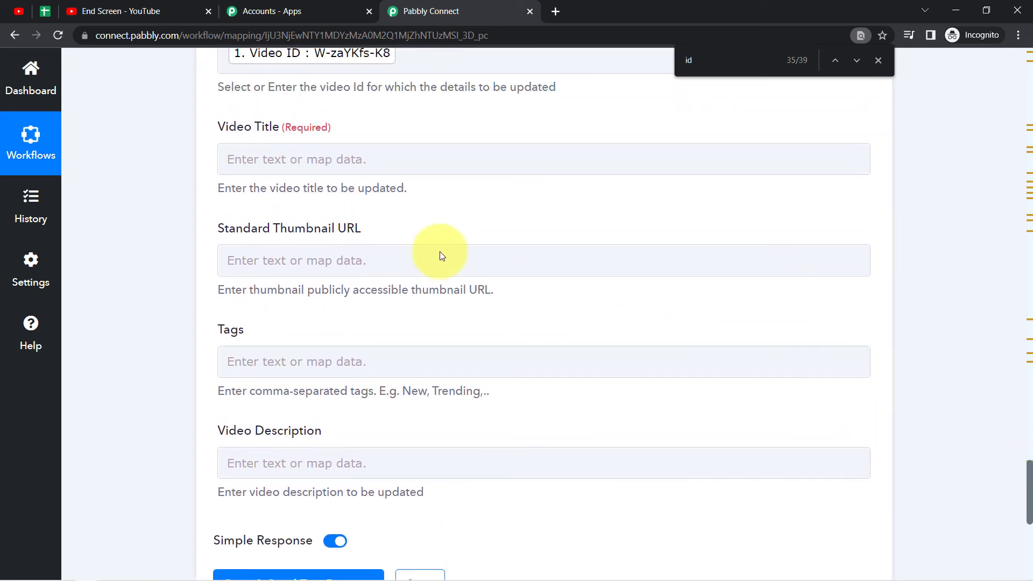
pyautogui.press('Escape')
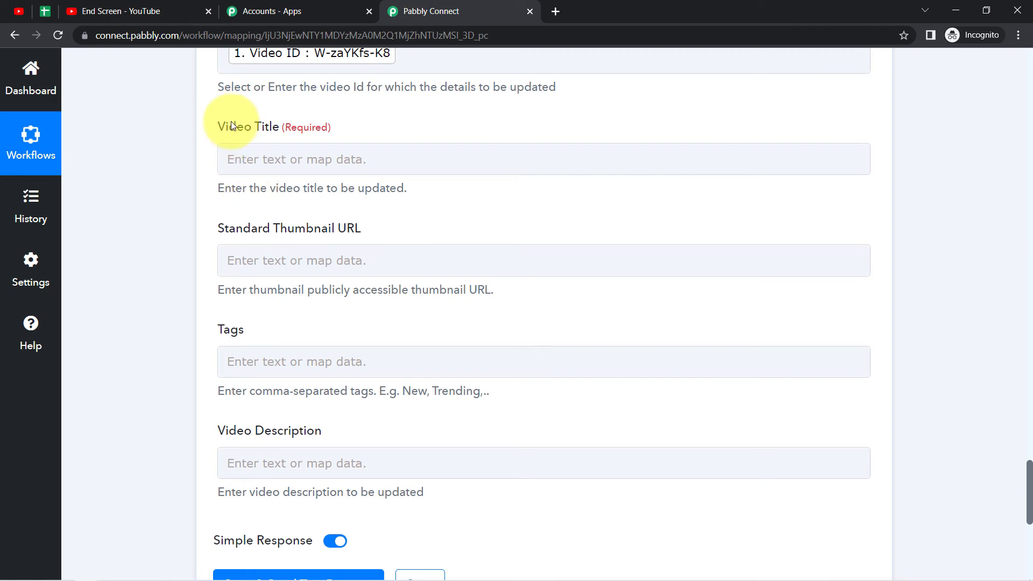
pyautogui.moveTo(231, 123); pyautogui.dragTo(277, 196)
pyautogui.moveTo(234, 326); pyautogui.dragTo(230, 346)
pyautogui.click(246, 341)
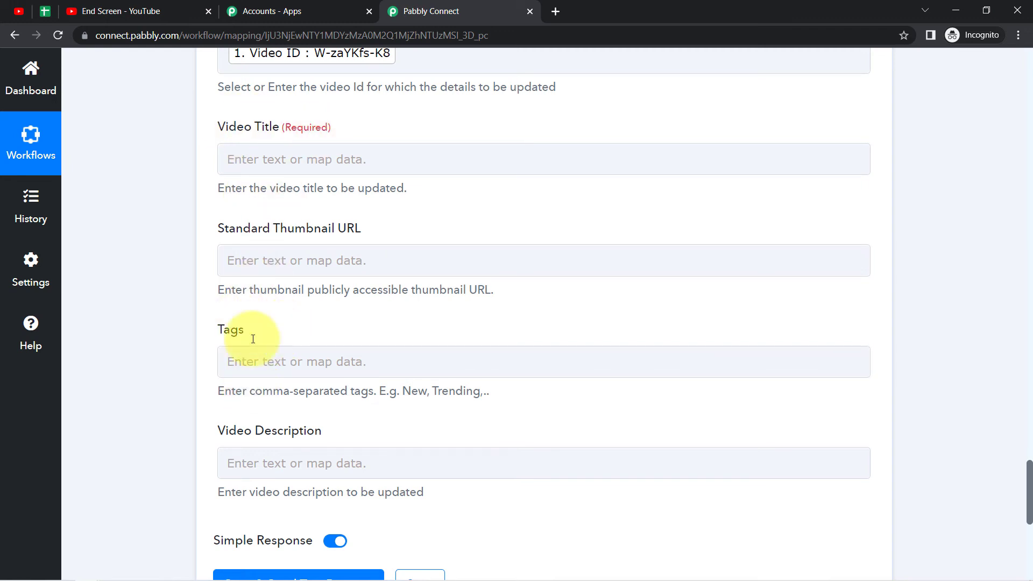
pyautogui.click(295, 275)
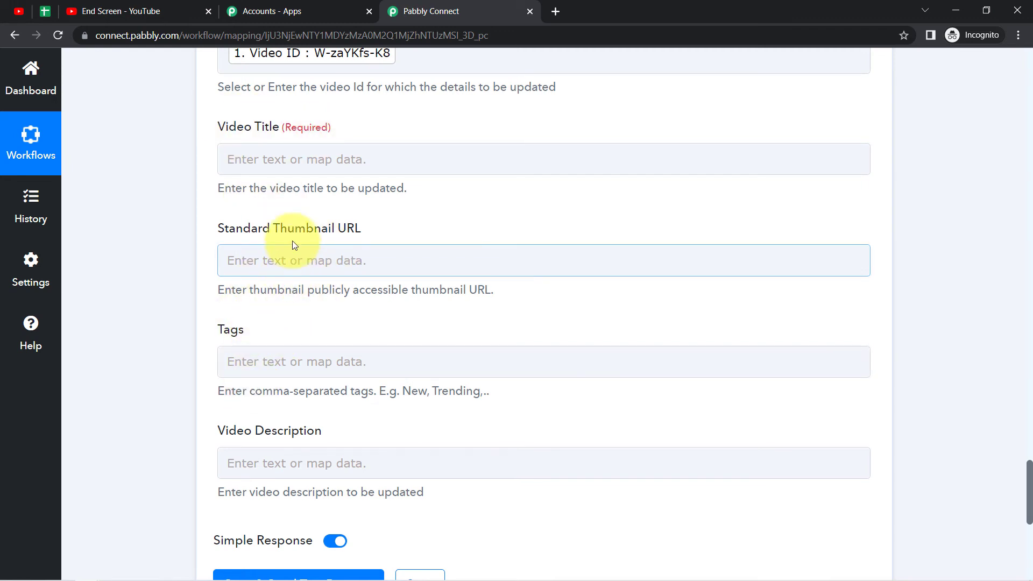
pyautogui.moveTo(276, 224); pyautogui.dragTo(335, 229)
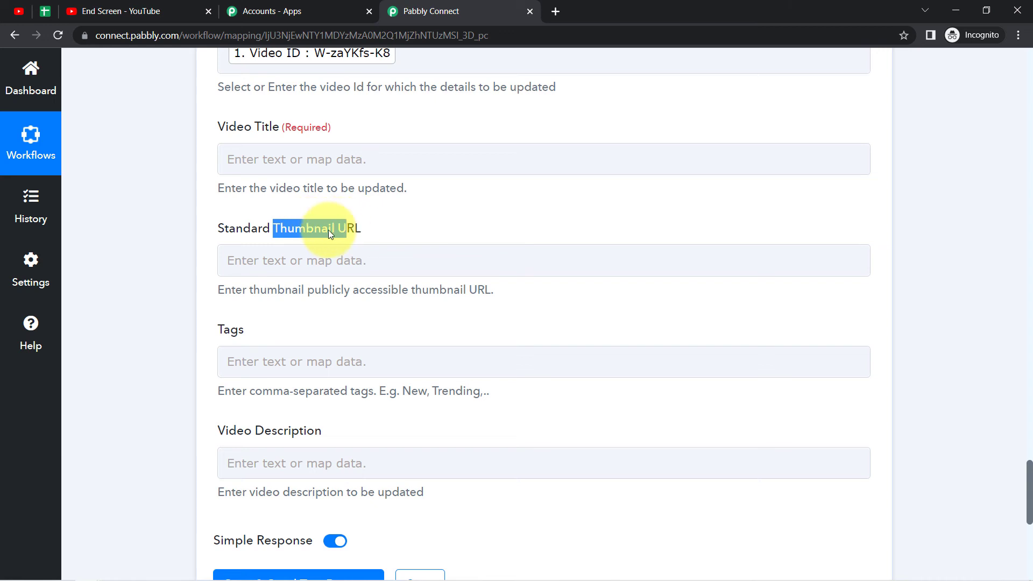
pyautogui.click(266, 159)
pyautogui.click(267, 229)
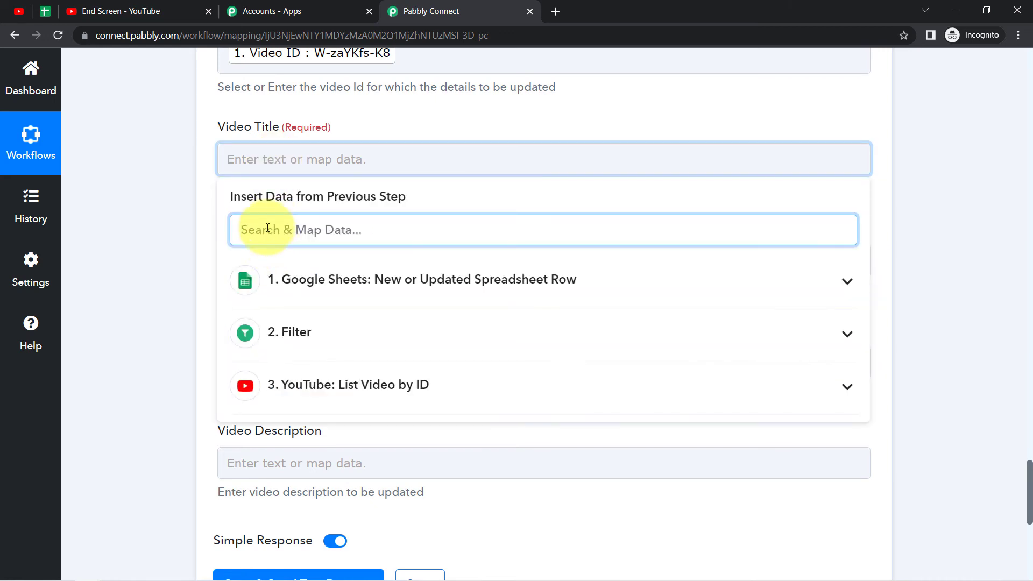
pyautogui.write('titl')
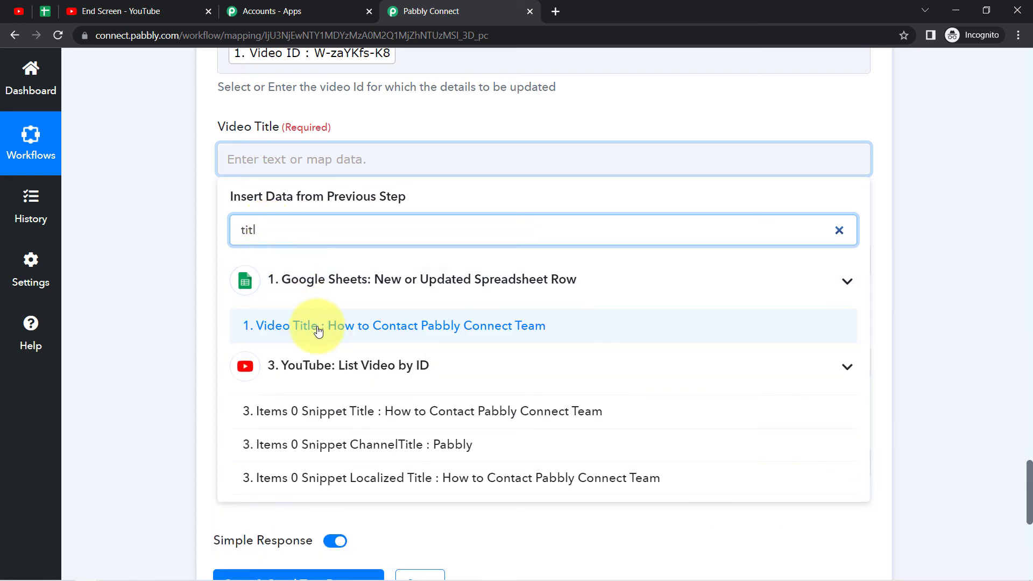
pyautogui.click(318, 330)
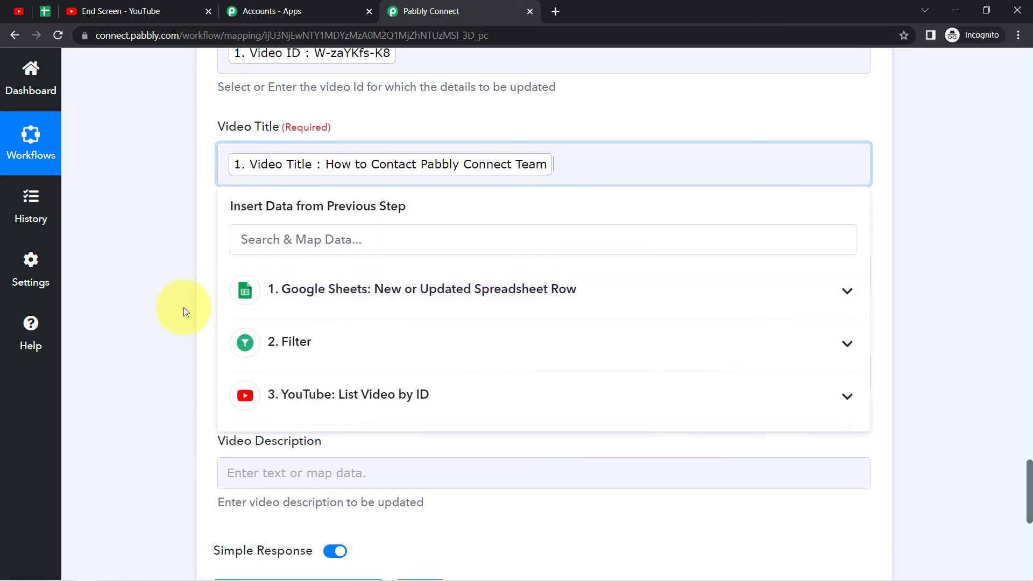
pyautogui.click(183, 308)
# Find "tags" in the mapping data and map the Google Sheets Video Tags value into the Tags field.
pyautogui.click(262, 383)
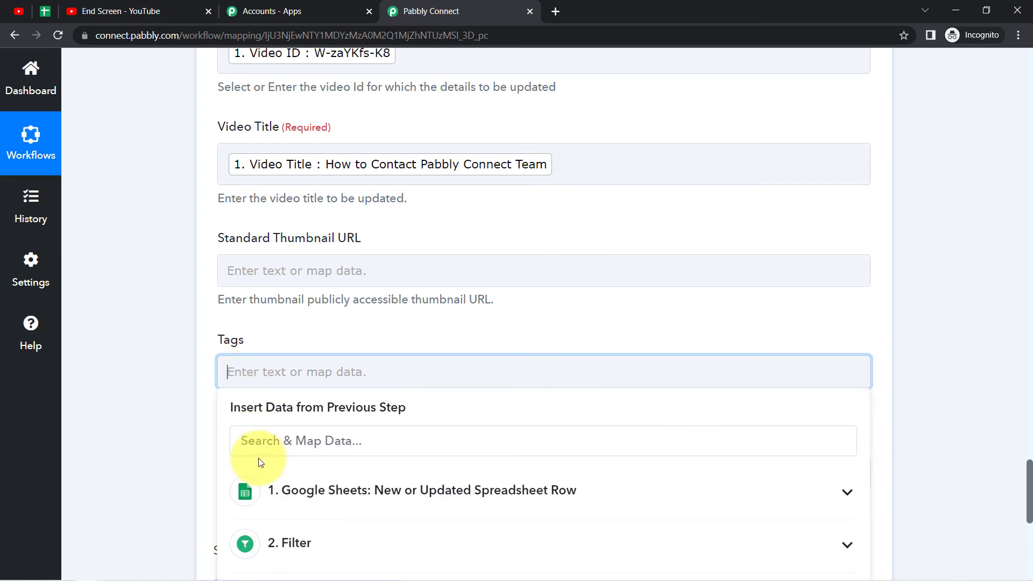
pyautogui.click(257, 442)
pyautogui.write('tags')
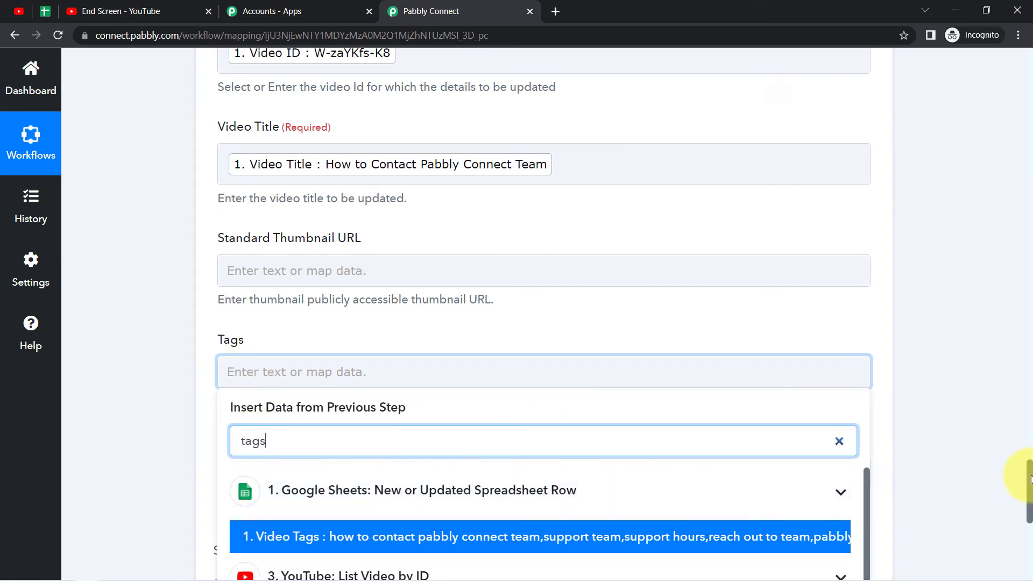
pyautogui.scroll(-3, 1030, 479)
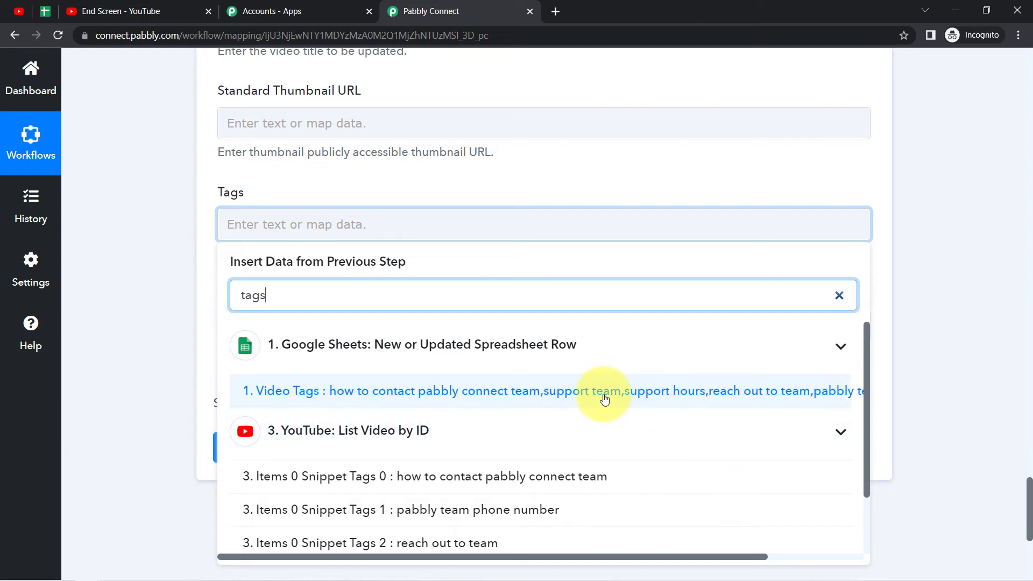
pyautogui.click(604, 398)
pyautogui.click(134, 269)
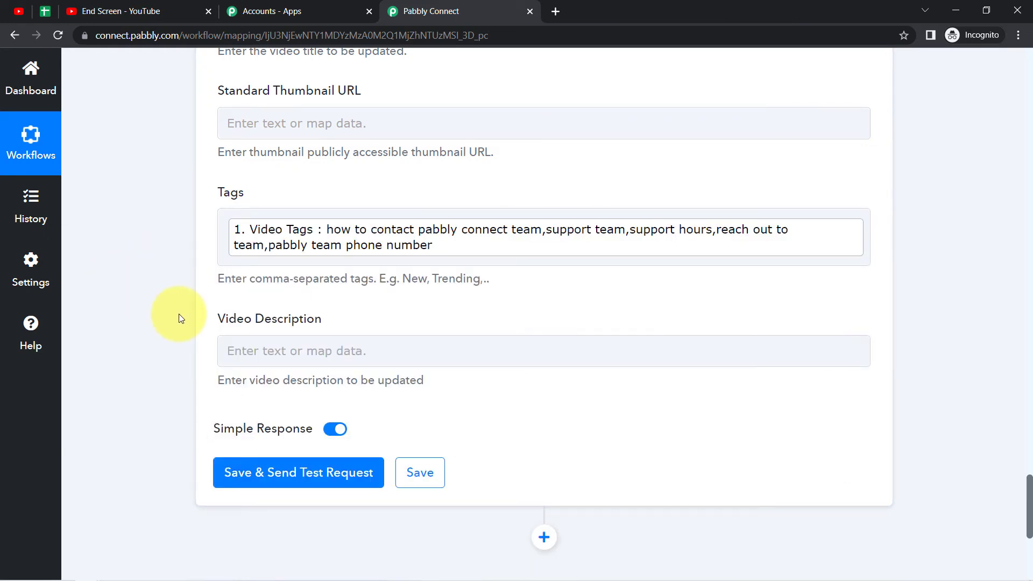
# Map the Video Description field to the Video Description from the Google Sheets step.
pyautogui.click(277, 352)
pyautogui.click(253, 420)
pyautogui.write('desc')
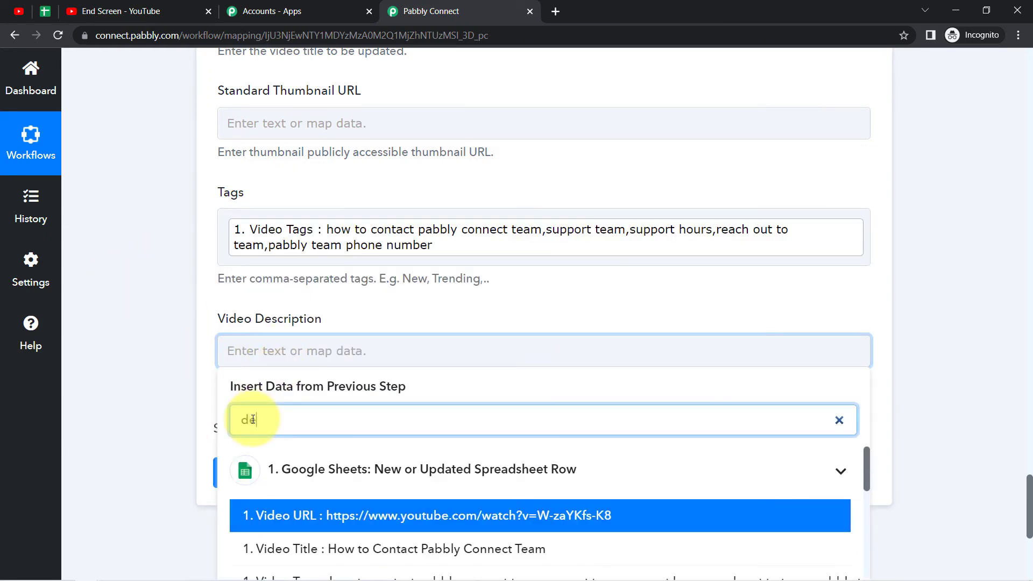
pyautogui.click(403, 513)
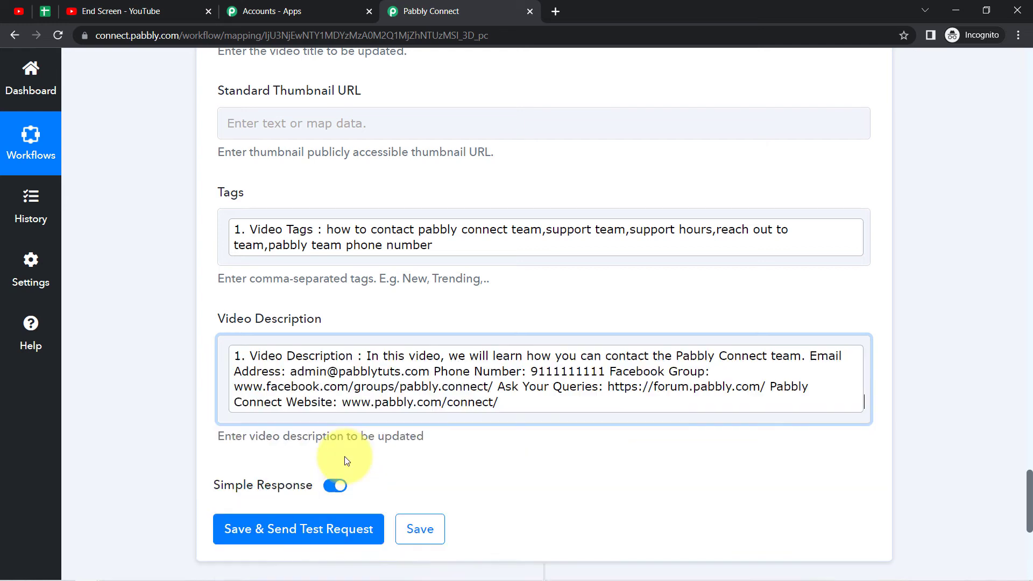
pyautogui.click(133, 327)
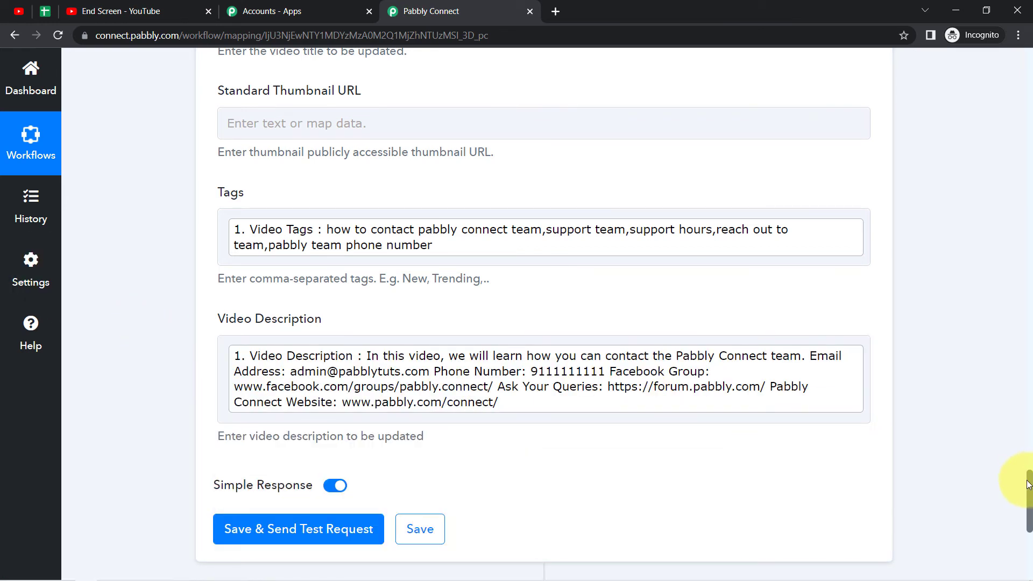
# Save the Update Video Details action with a test request and place the Pabbly Connect tab beside the YouTube video's tab.
pyautogui.moveTo(1029, 484); pyautogui.dragTo(1028, 508)
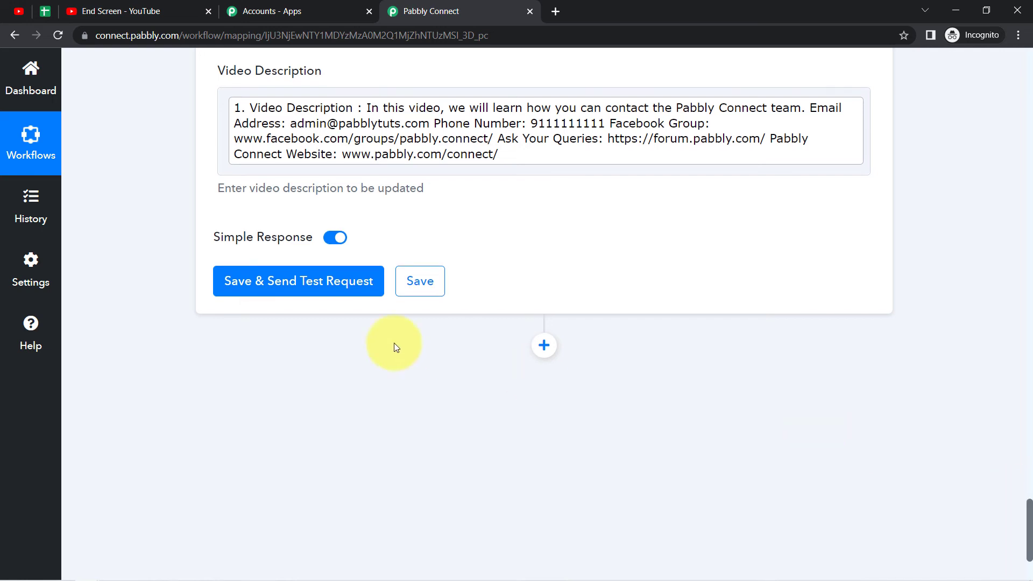
pyautogui.click(295, 289)
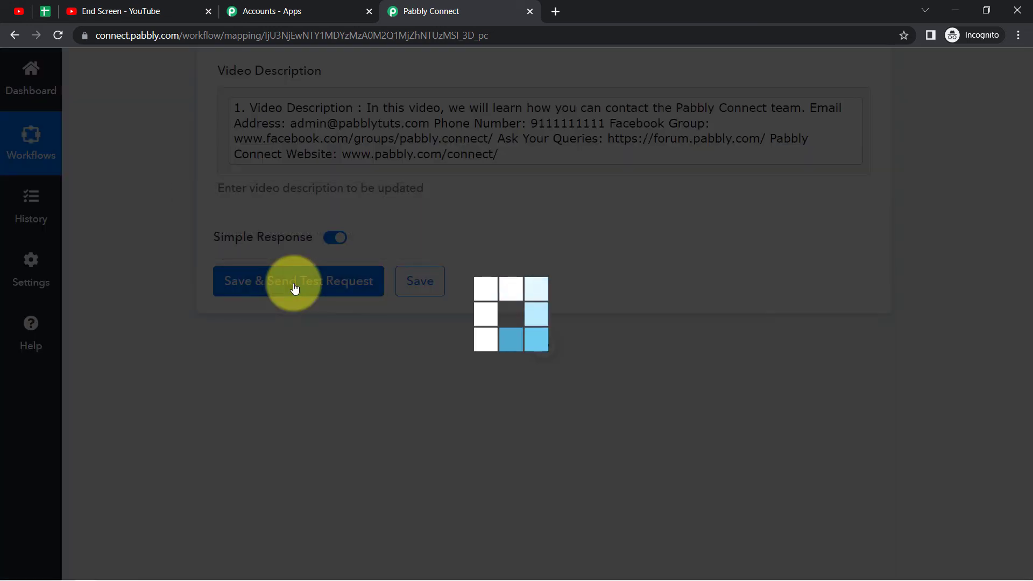
pyautogui.click(86, 12)
pyautogui.moveTo(425, 12); pyautogui.dragTo(314, 14)
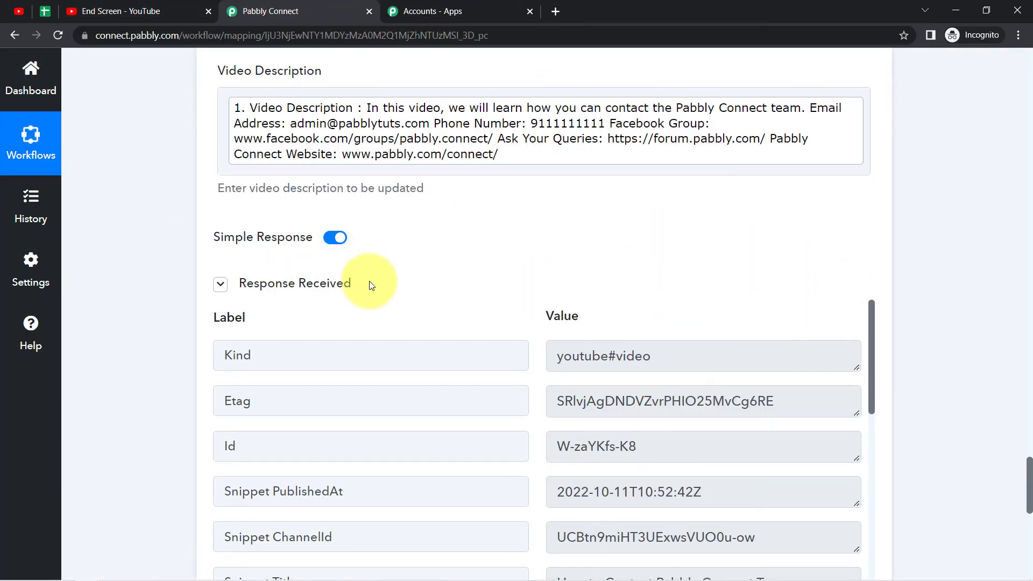
pyautogui.moveTo(276, 295)
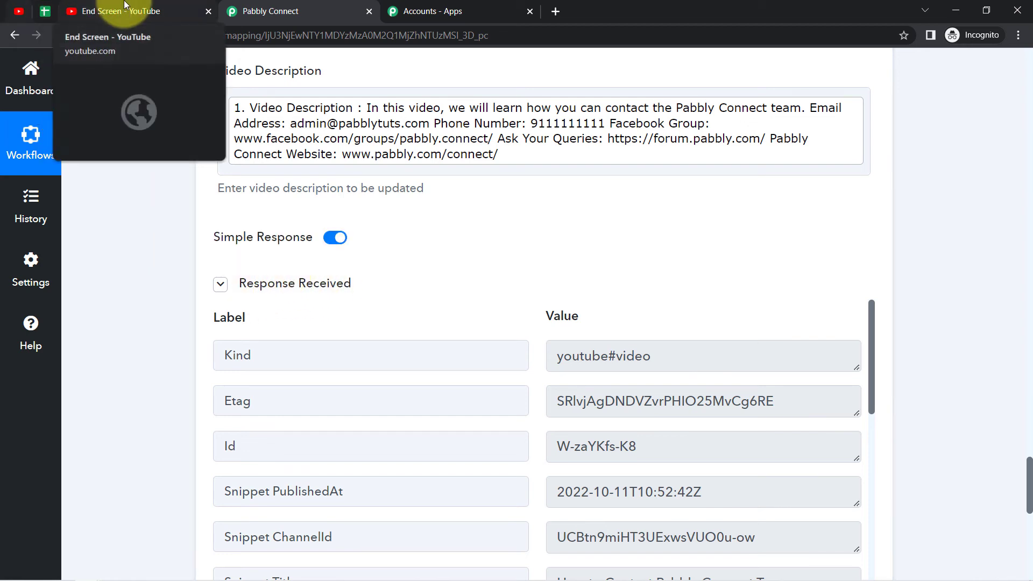
# Reload the video's YouTube page and compare its title with the one in the Daily Video Publishing Sheet.
pyautogui.click(83, 11)
pyautogui.click(57, 37)
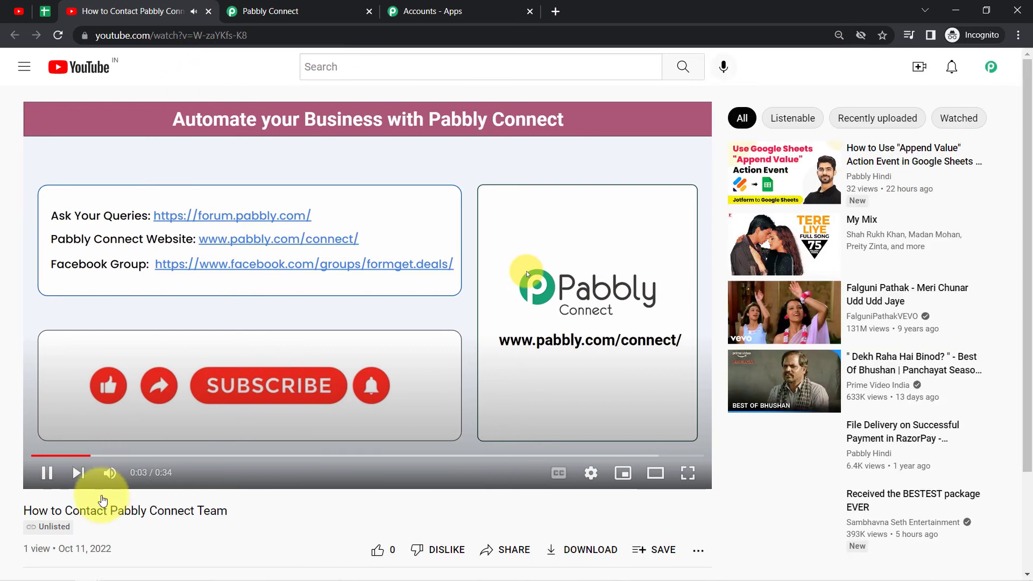
pyautogui.moveTo(39, 511); pyautogui.dragTo(217, 511)
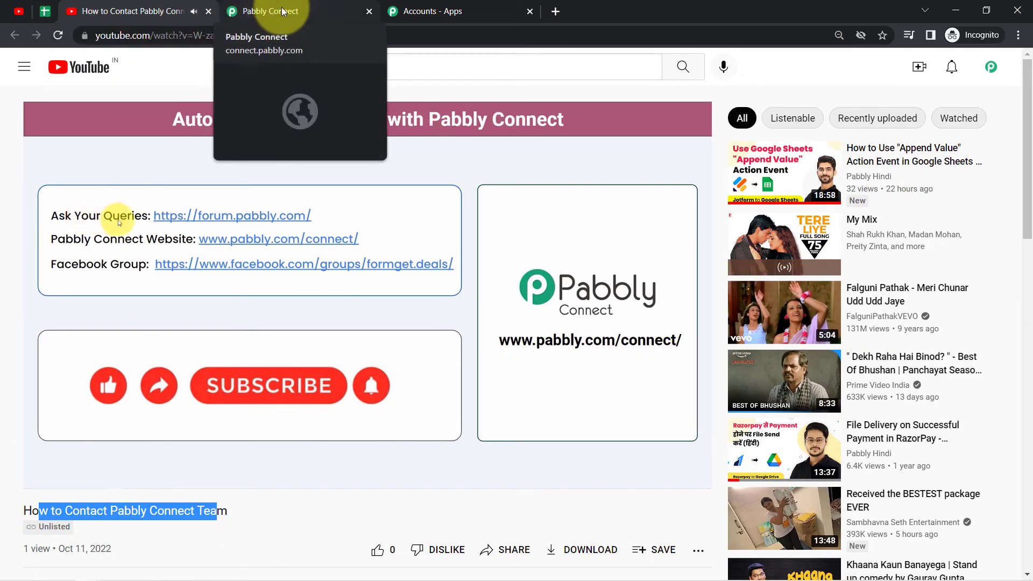
pyautogui.click(261, 11)
pyautogui.click(44, 12)
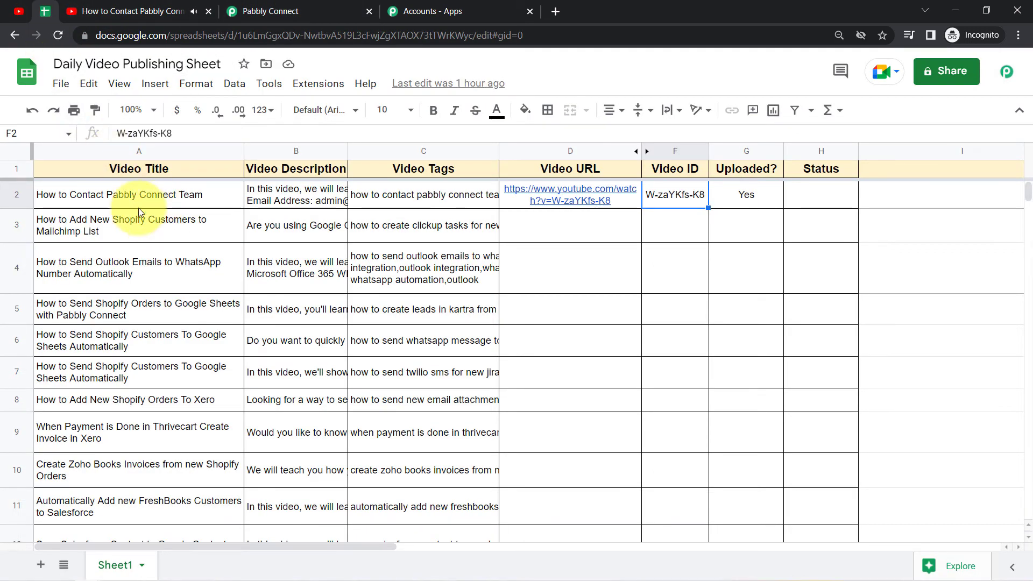
# Compare the row 2 title and description in the Daily Video Publishing Sheet with the title and full description on the video's YouTube page.
pyautogui.doubleClick(106, 198)
pyautogui.moveTo(160, 188); pyautogui.dragTo(135, 188)
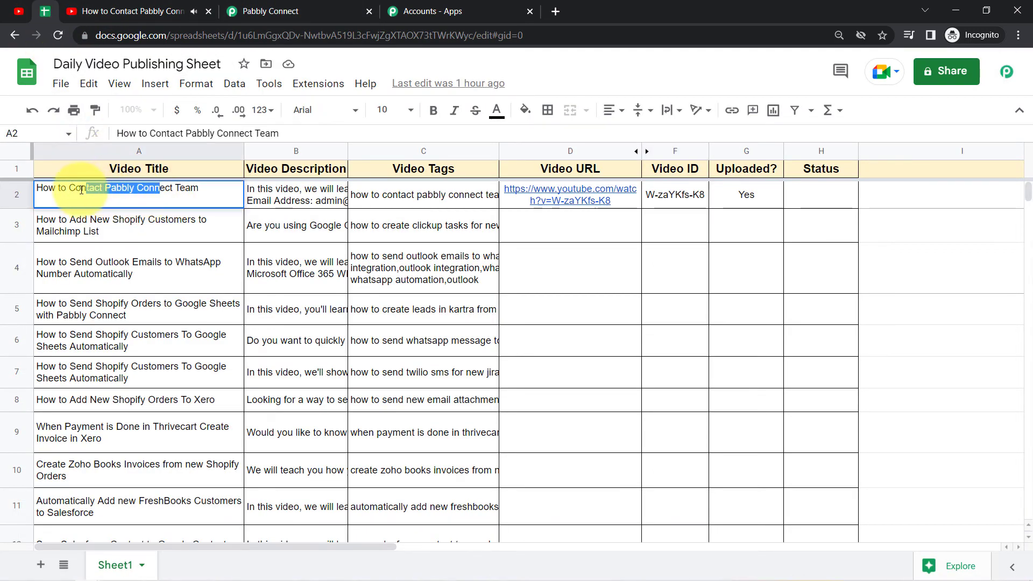
pyautogui.click(258, 205)
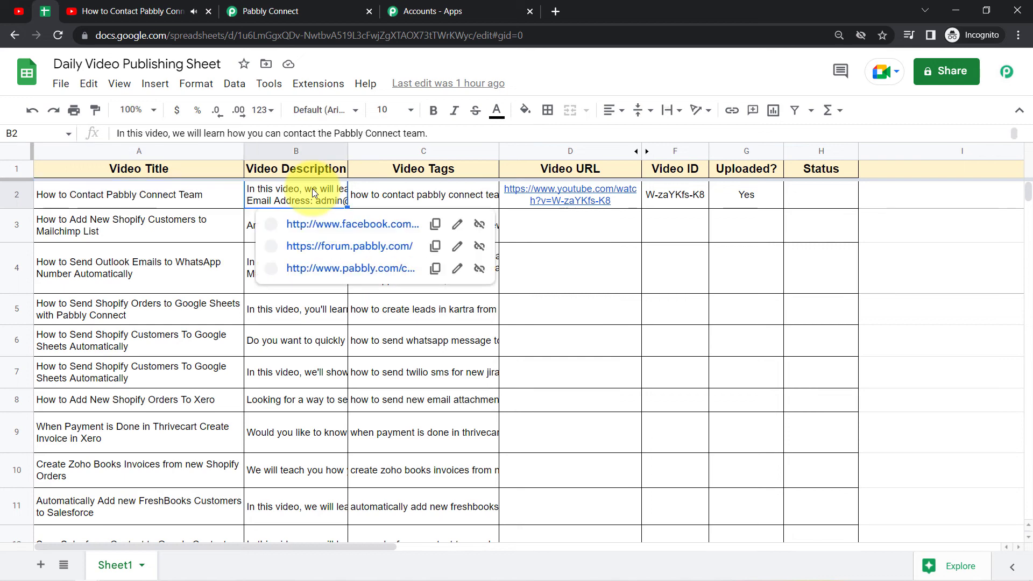
pyautogui.doubleClick(256, 203)
pyautogui.moveTo(252, 201); pyautogui.dragTo(317, 246)
pyautogui.click(118, 11)
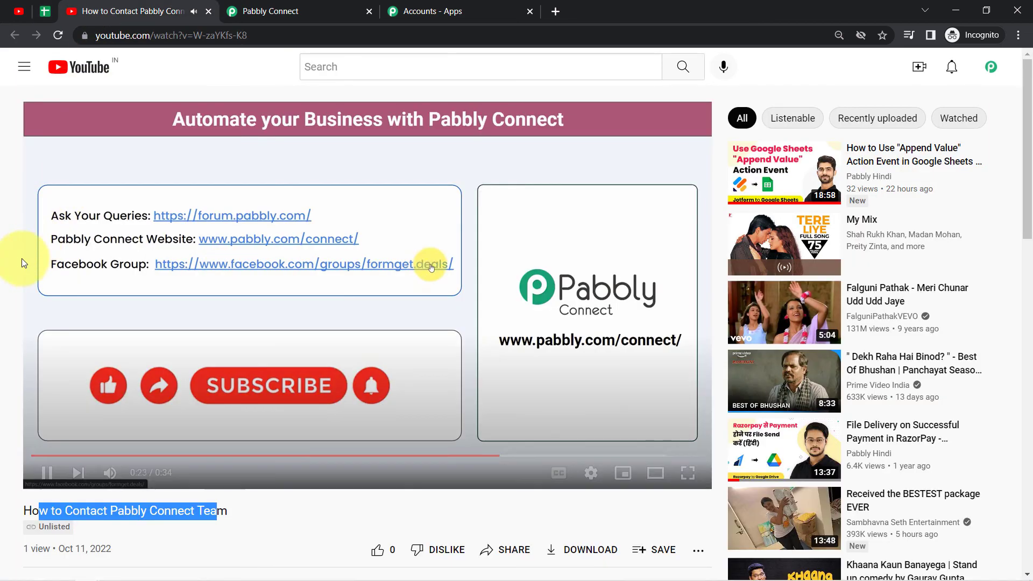
pyautogui.moveTo(1027, 139); pyautogui.dragTo(1029, 254)
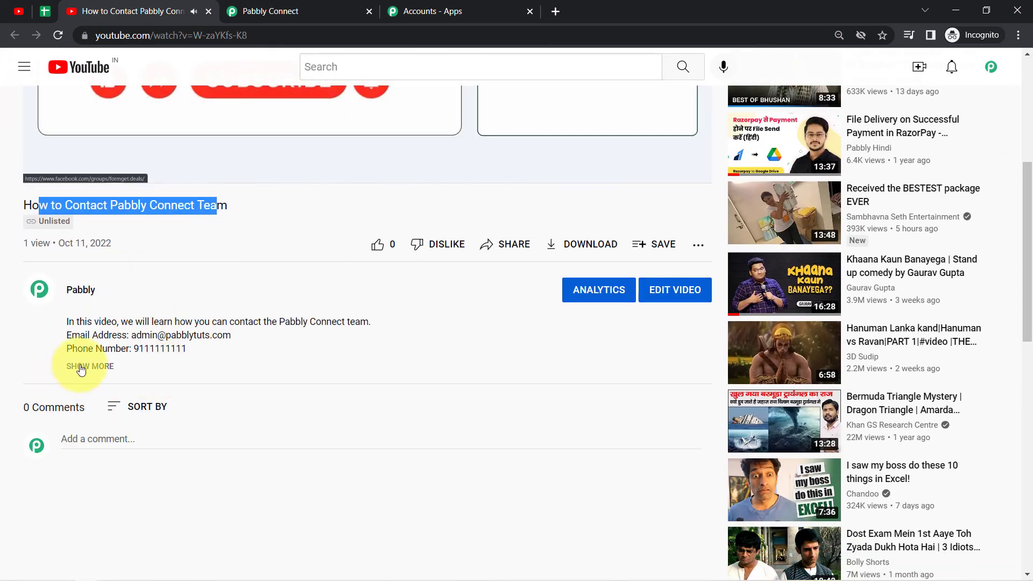
pyautogui.click(81, 369)
pyautogui.moveTo(69, 326); pyautogui.dragTo(200, 393)
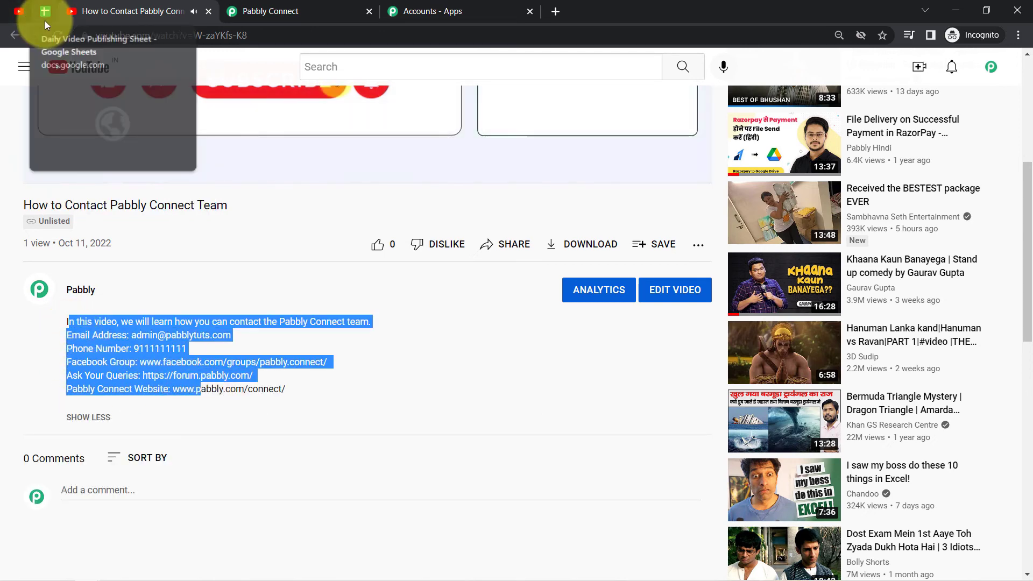
# Check the row 2 Video Tags from the sheet against the Tags section of the video's details in YouTube Studio.
pyautogui.click(44, 19)
pyautogui.click(409, 336)
pyautogui.doubleClick(398, 186)
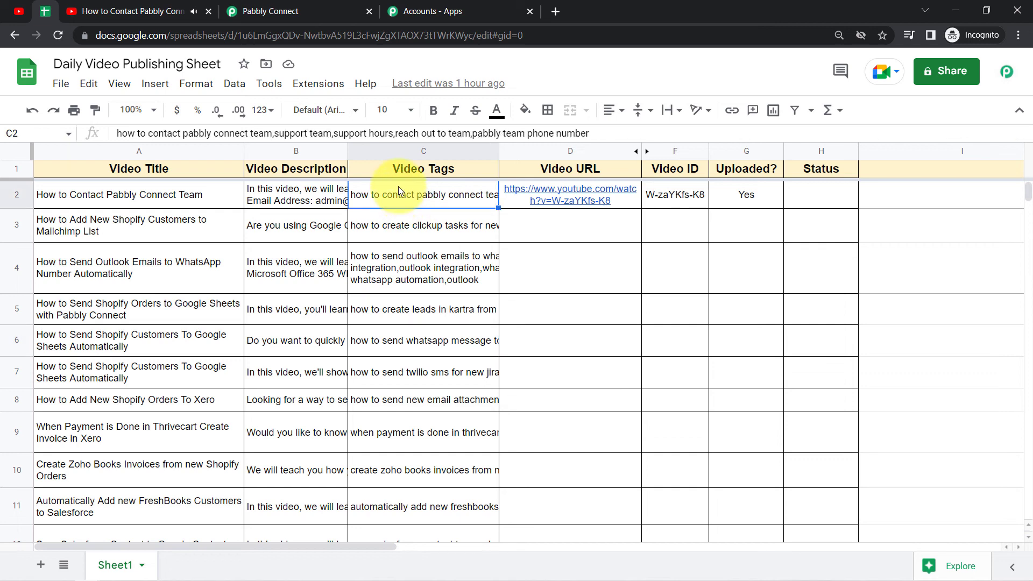
pyautogui.click(128, 11)
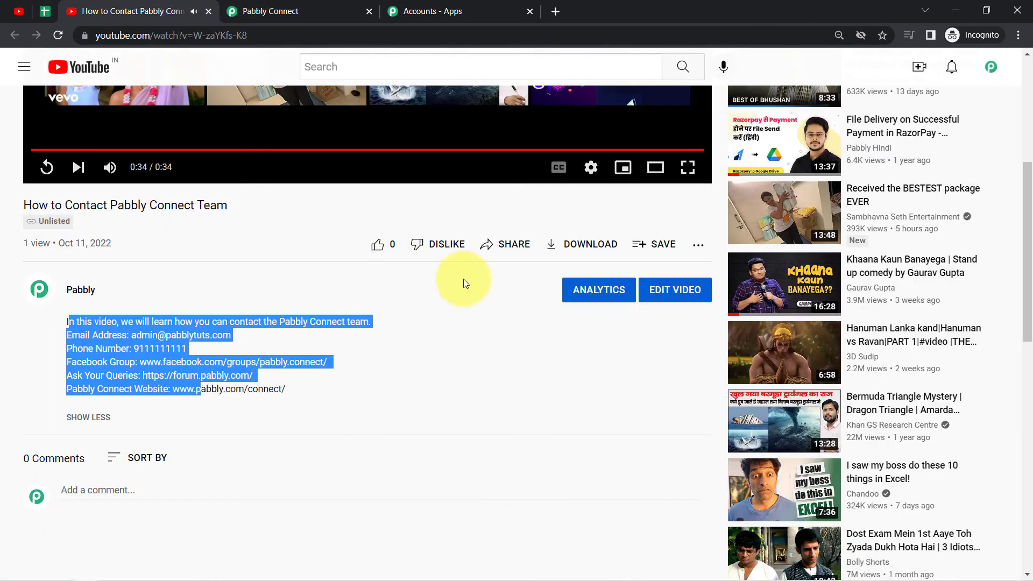
pyautogui.click(662, 295)
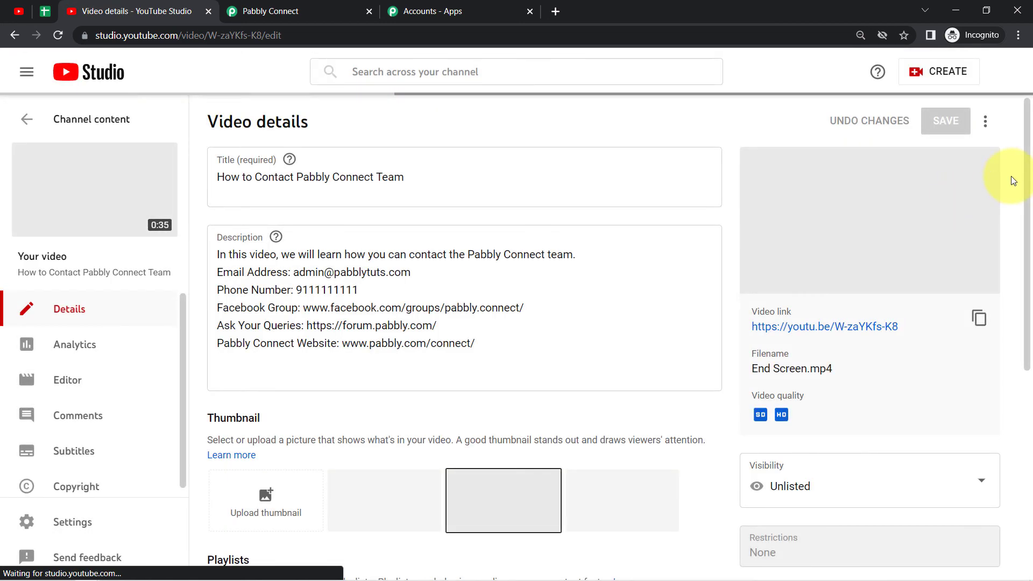
pyautogui.scroll(-1, 1028, 209)
pyautogui.moveTo(1028, 209); pyautogui.dragTo(1008, 459)
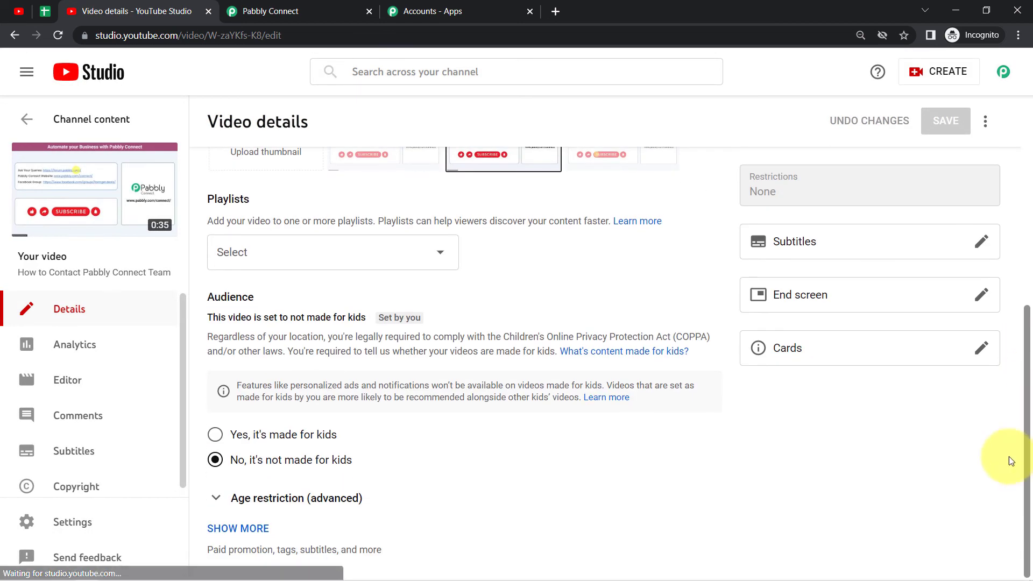
pyautogui.click(271, 523)
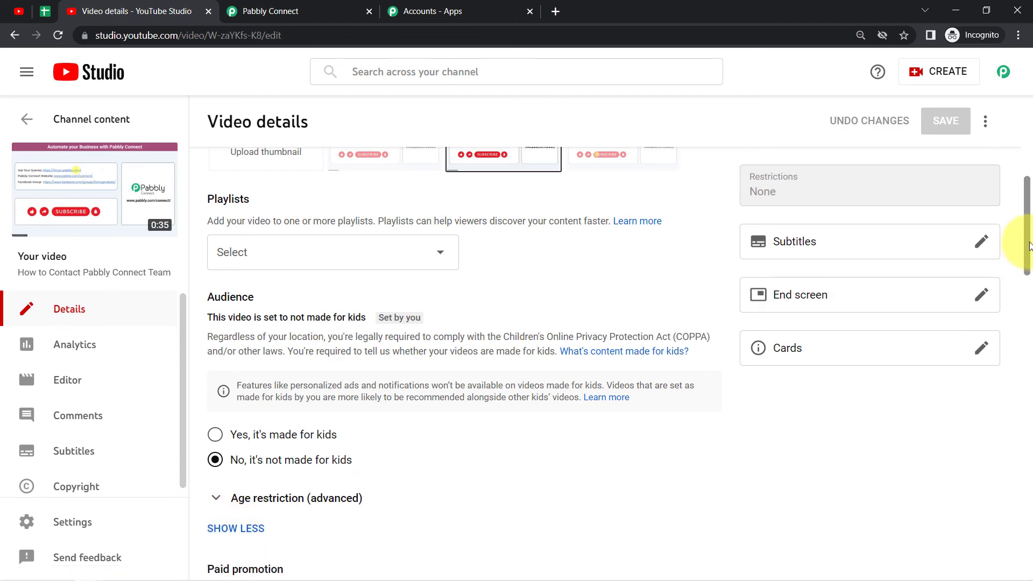
pyautogui.moveTo(1024, 260); pyautogui.dragTo(1030, 392)
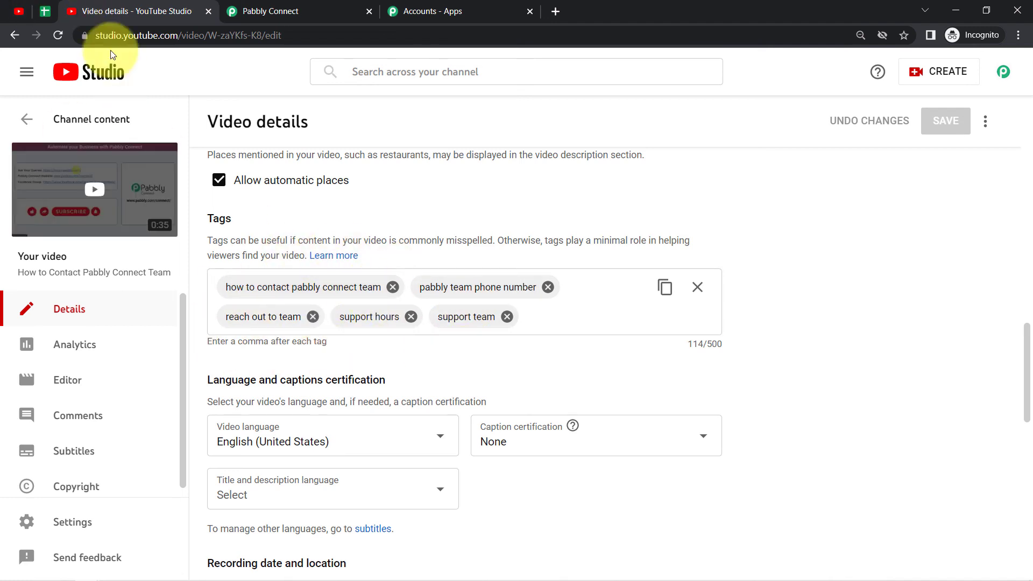
# Return to the Daily Video Publishing Sheet and examine row 6's title, description, tags, Video URL and Uploaded? cells.
pyautogui.click(45, 12)
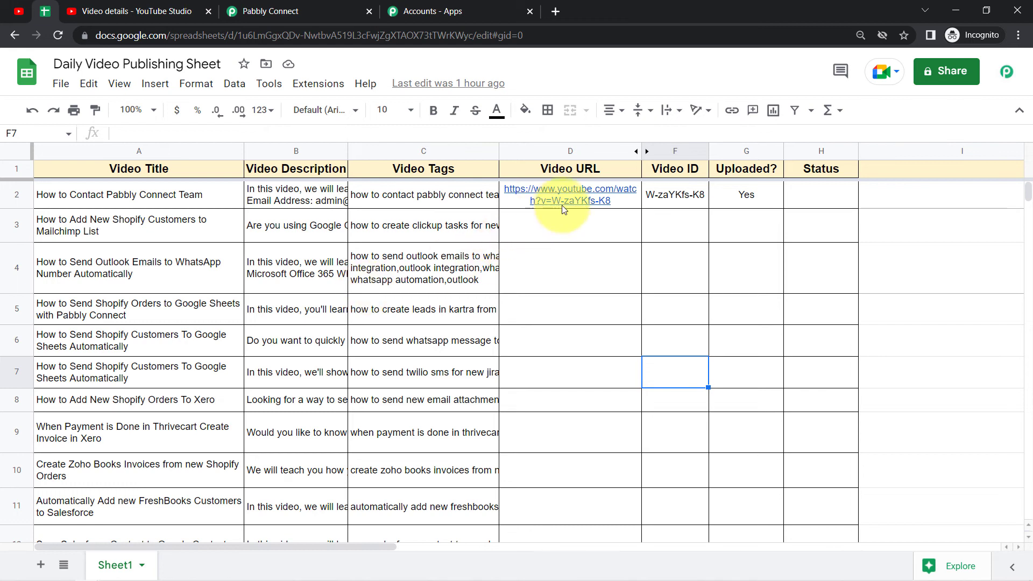
pyautogui.click(547, 271)
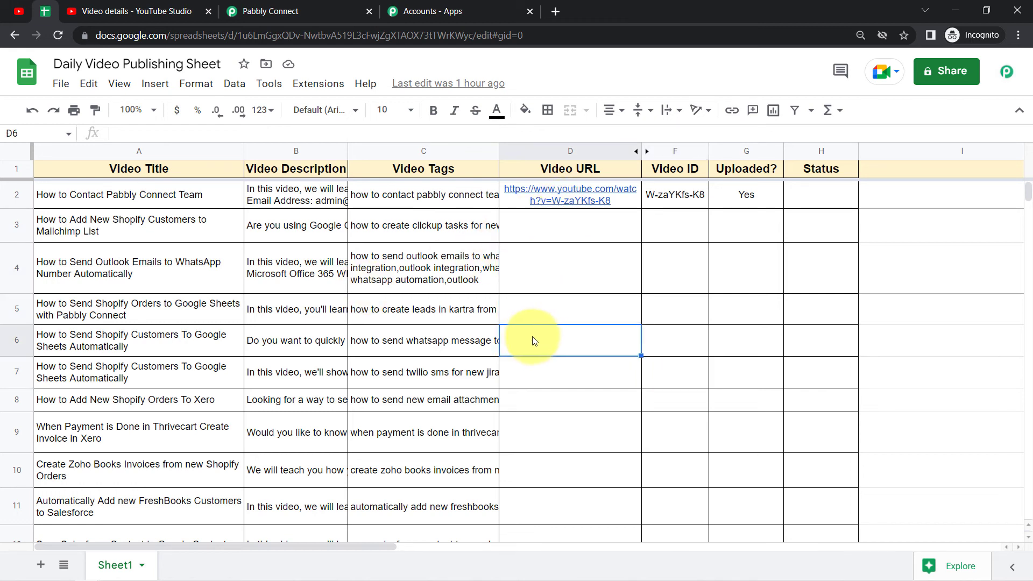
pyautogui.click(149, 343)
pyautogui.click(314, 346)
pyautogui.click(420, 342)
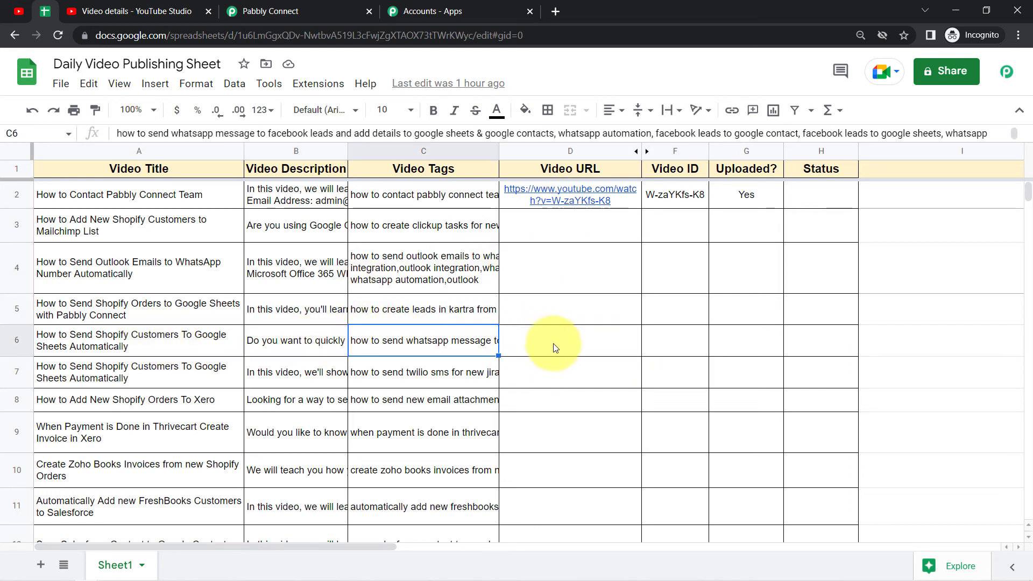
pyautogui.click(553, 344)
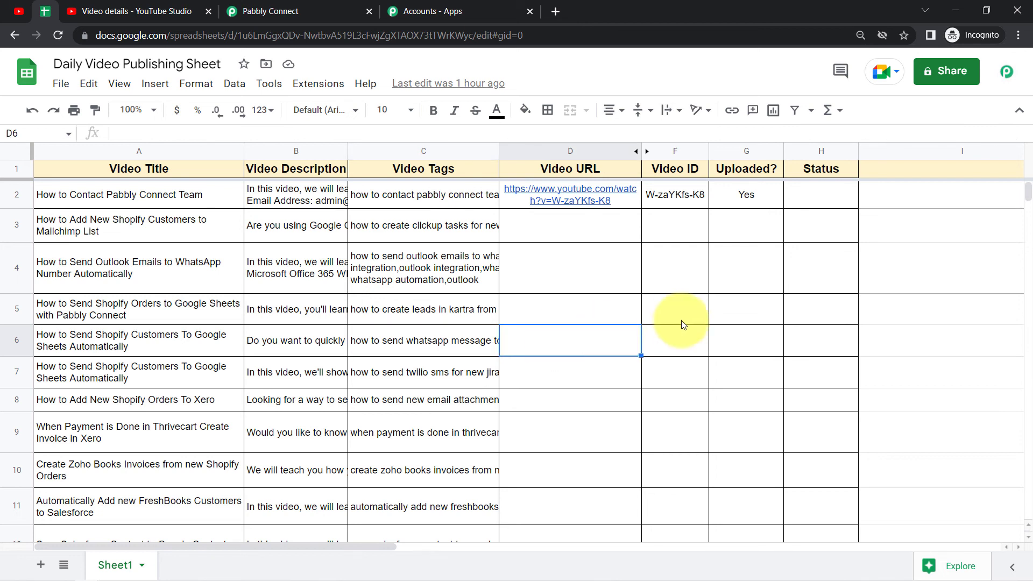
pyautogui.click(740, 347)
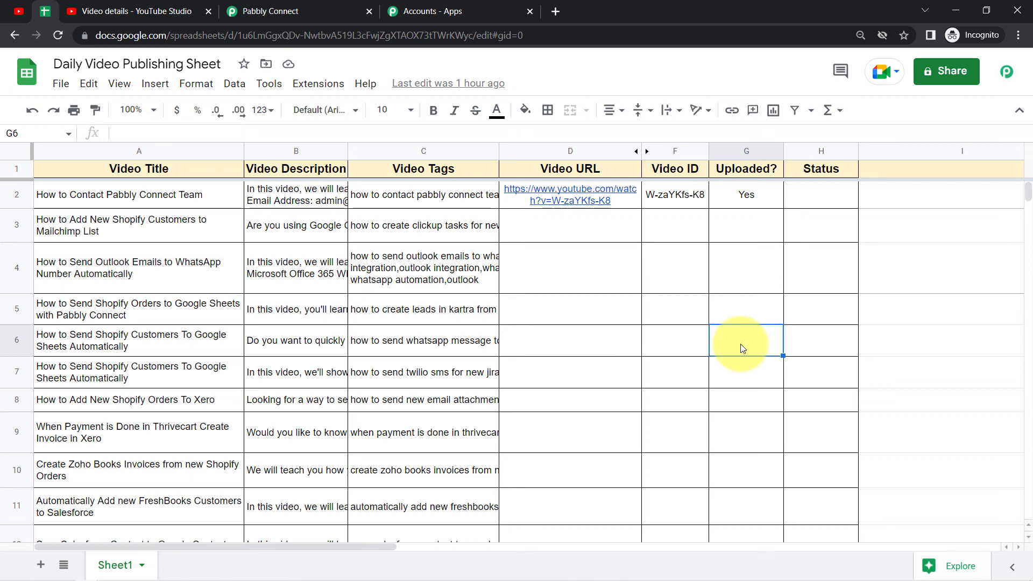
# Switch to Pabbly Connect, collapse the Google Sheets trigger and review the filter condition and the Update Video Details action.
pyautogui.click(261, 12)
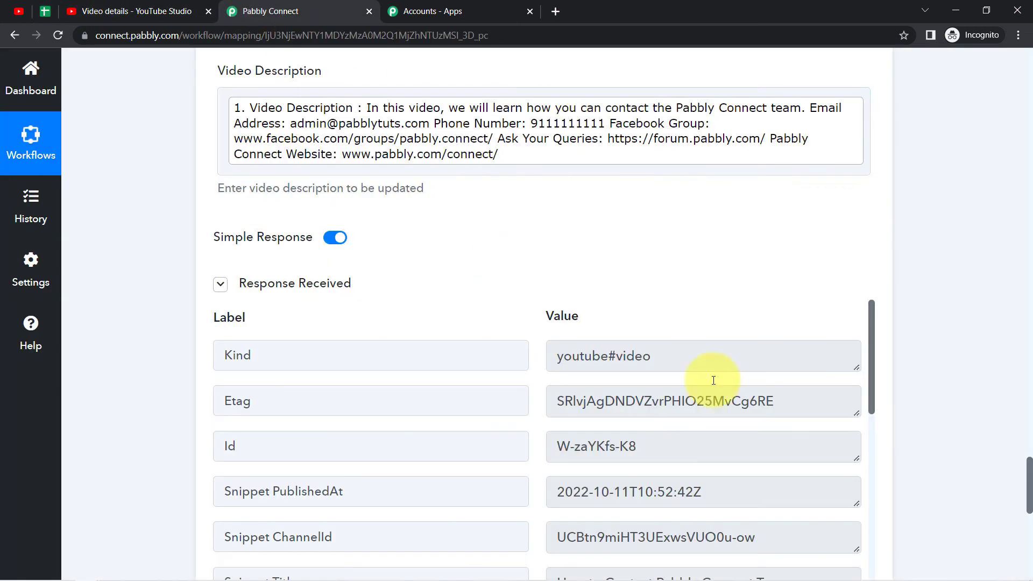
pyautogui.moveTo(1028, 474); pyautogui.dragTo(1028, 70)
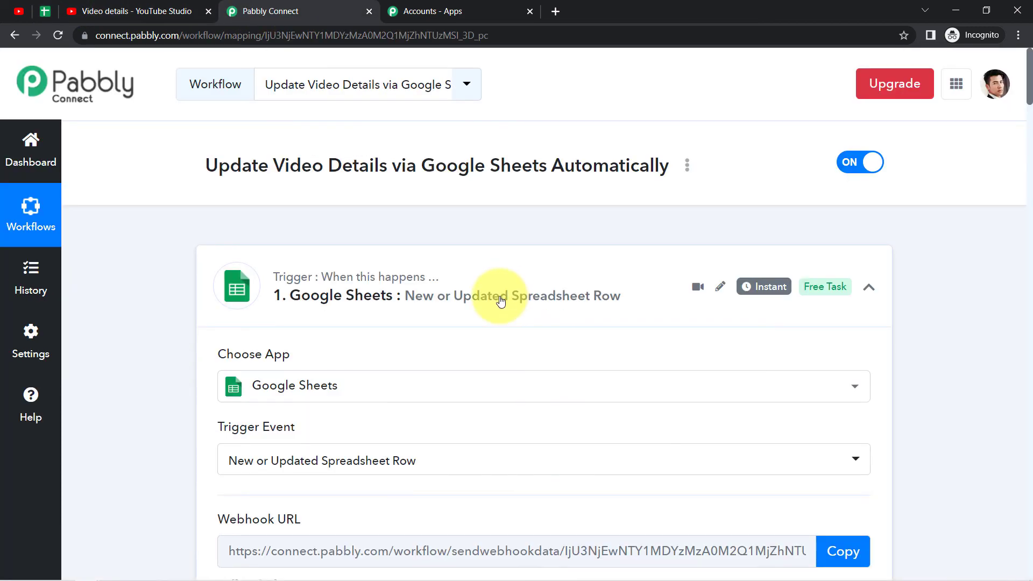
pyautogui.click(486, 302)
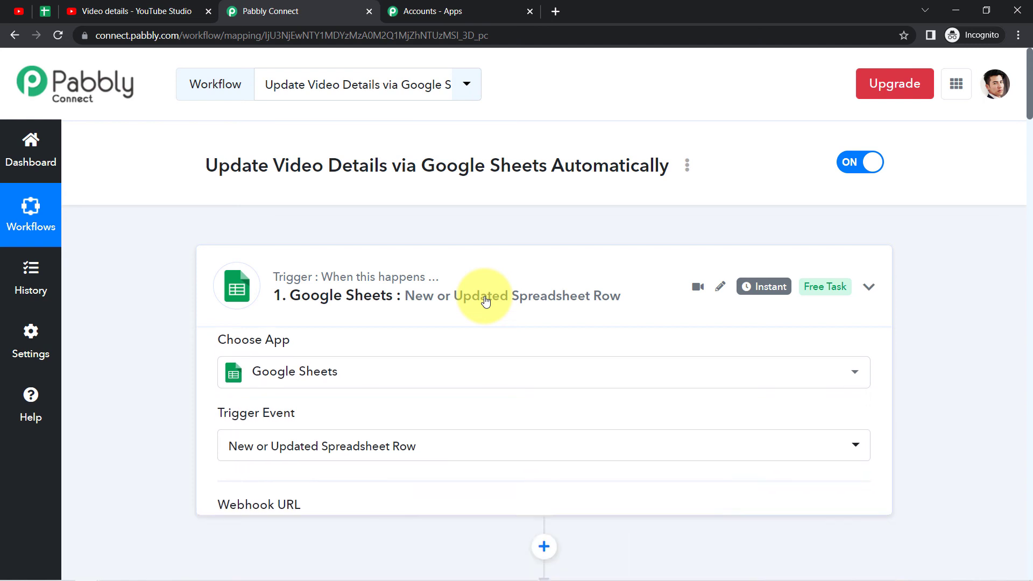
pyautogui.moveTo(1028, 119); pyautogui.dragTo(1018, 168)
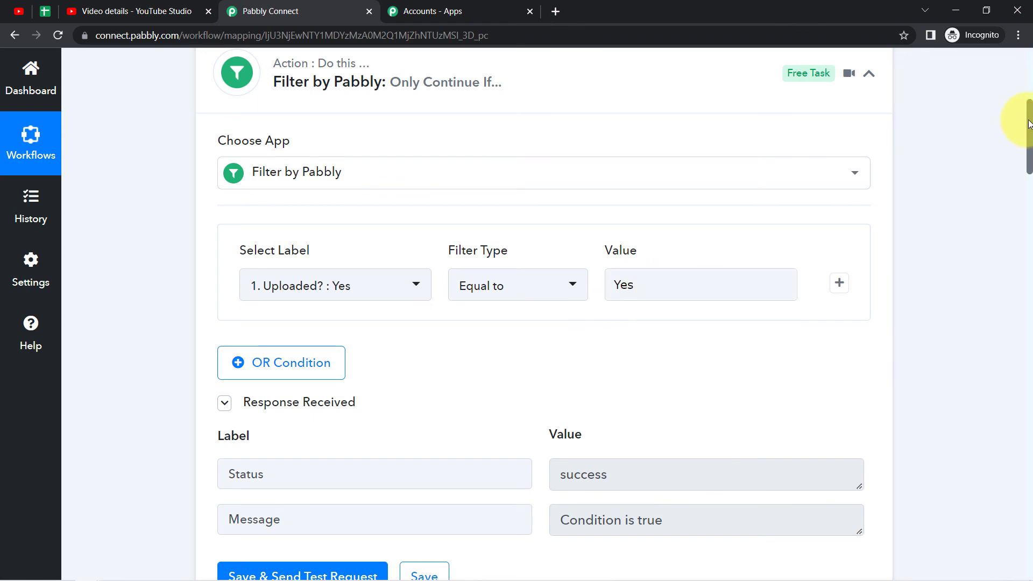
pyautogui.moveTo(1029, 124); pyautogui.dragTo(1024, 321)
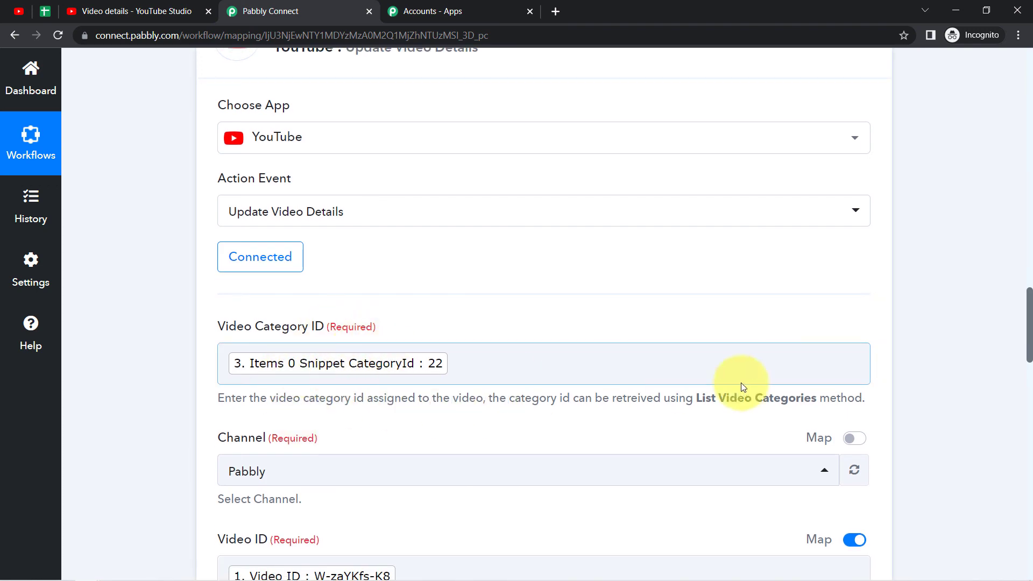
pyautogui.moveTo(1028, 308); pyautogui.dragTo(1014, 59)
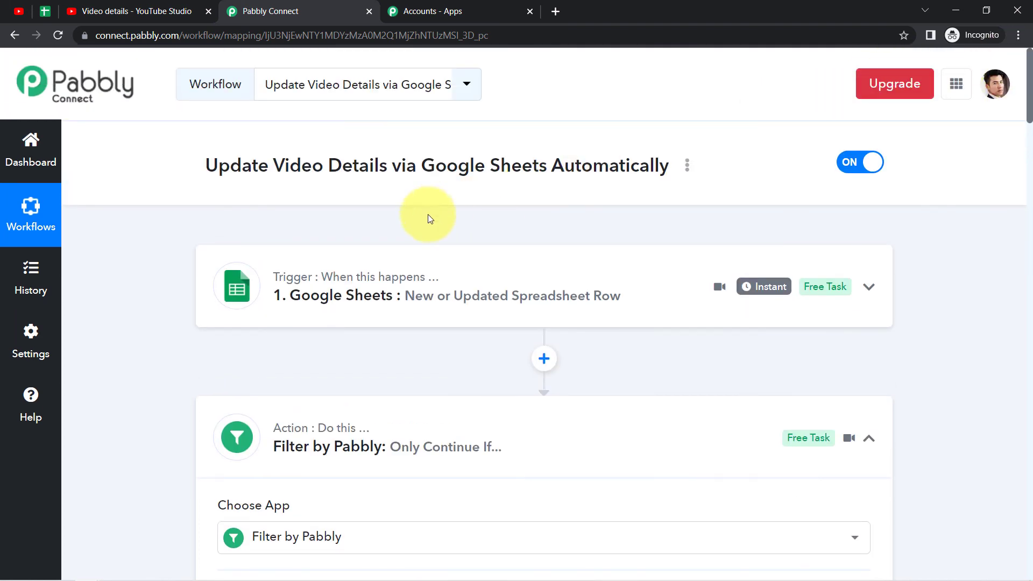
# Collapse the Filter by Pabbly and YouTube List Video by ID steps of the workflow.
pyautogui.click(315, 432)
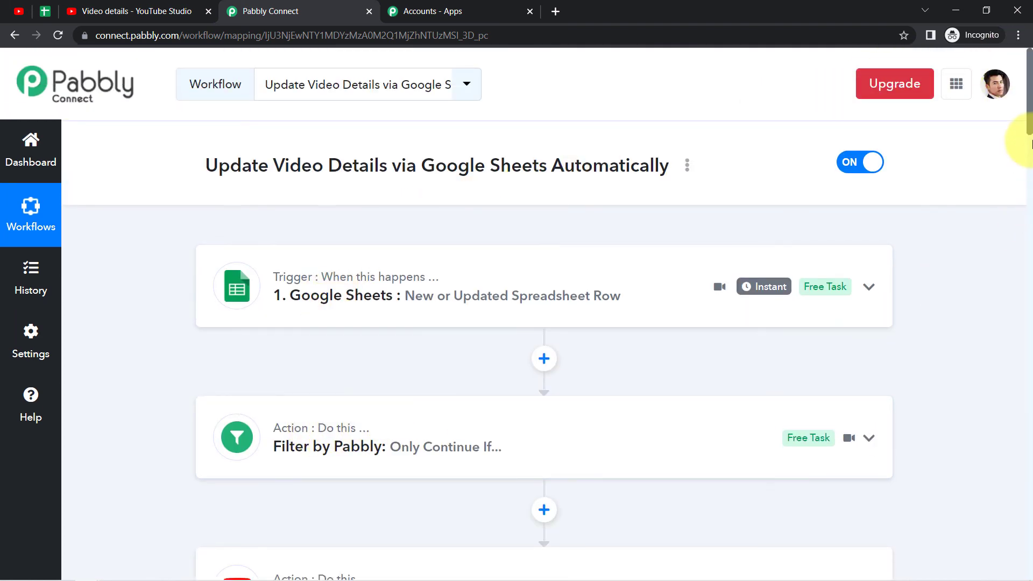
pyautogui.scroll(-3, 1026, 135)
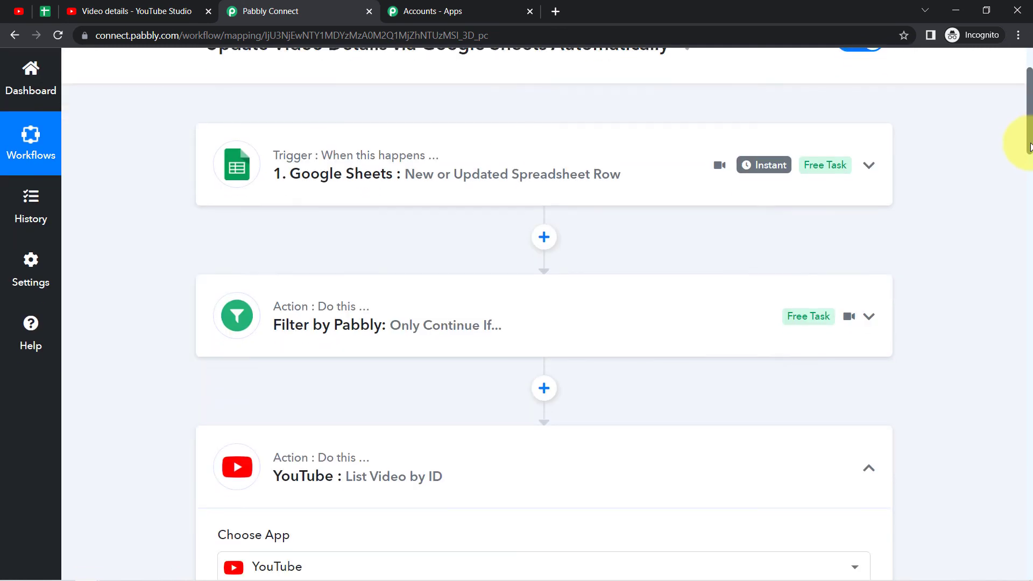
pyautogui.click(288, 413)
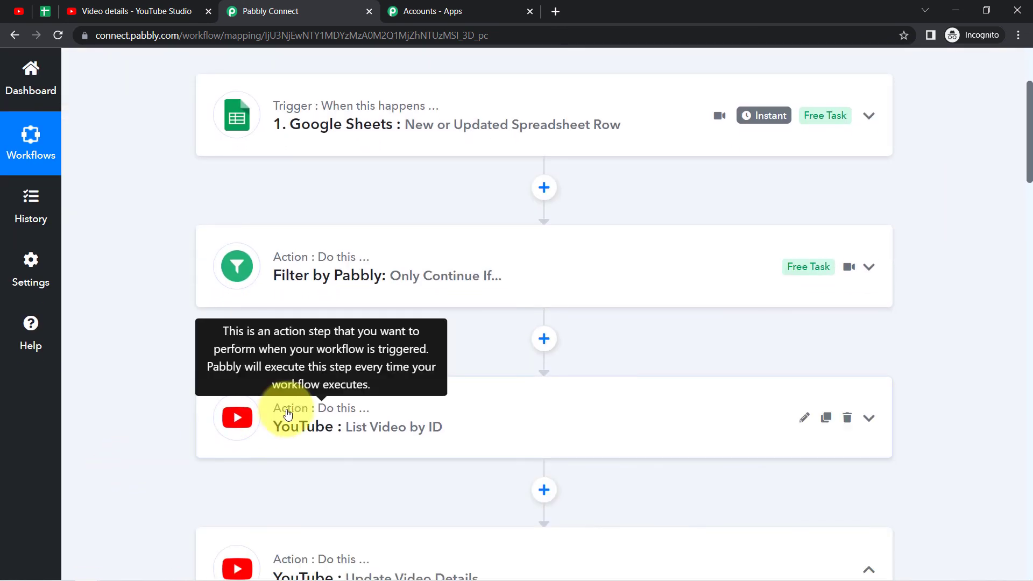
pyautogui.moveTo(1030, 172); pyautogui.dragTo(1022, 81)
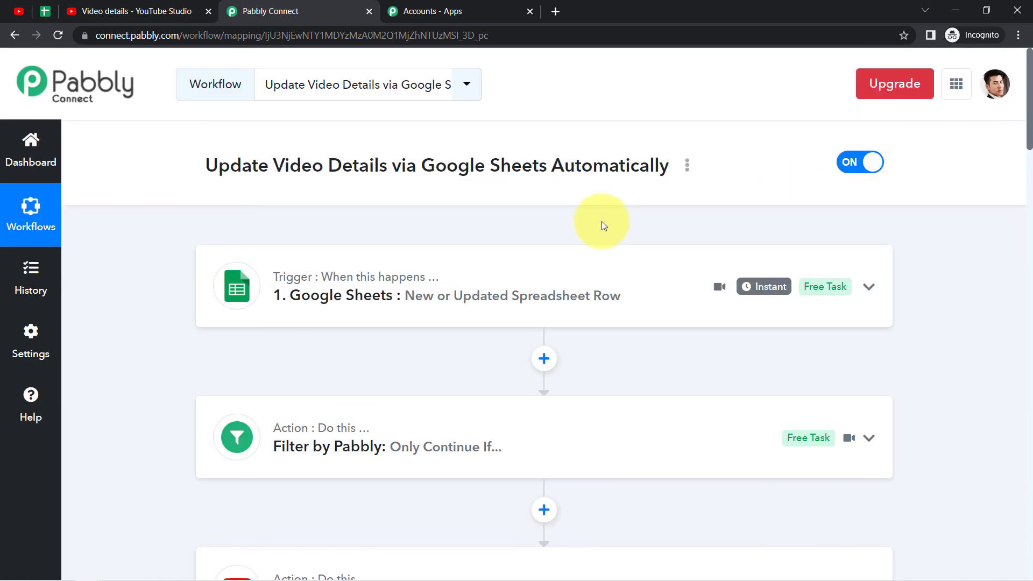
# Examine the Uploaded? cells of the remaining videos in the publishing sheet, and the video's details in YouTube Studio.
pyautogui.click(47, 12)
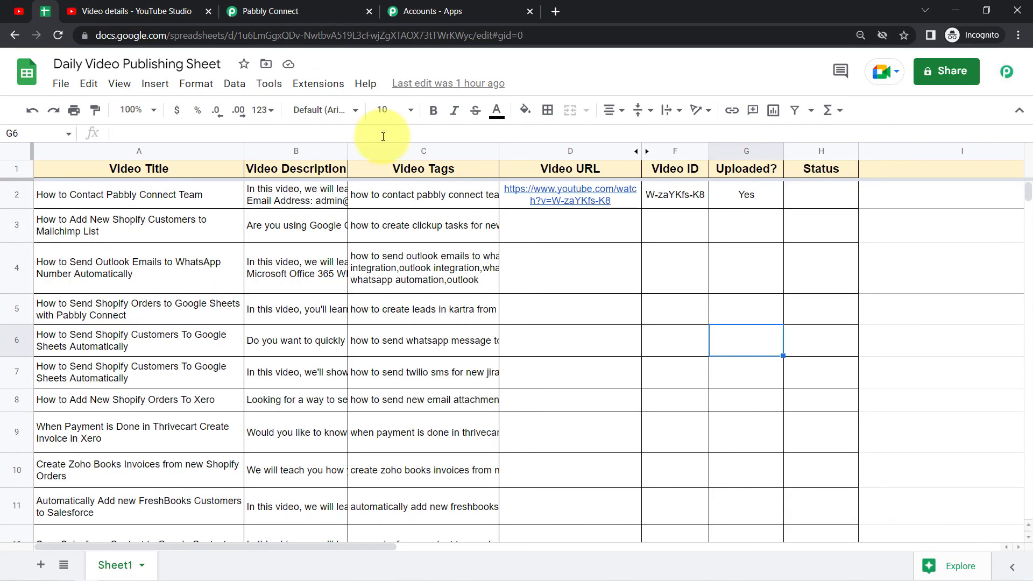
pyautogui.click(753, 232)
pyautogui.click(738, 271)
pyautogui.click(749, 338)
pyautogui.click(745, 374)
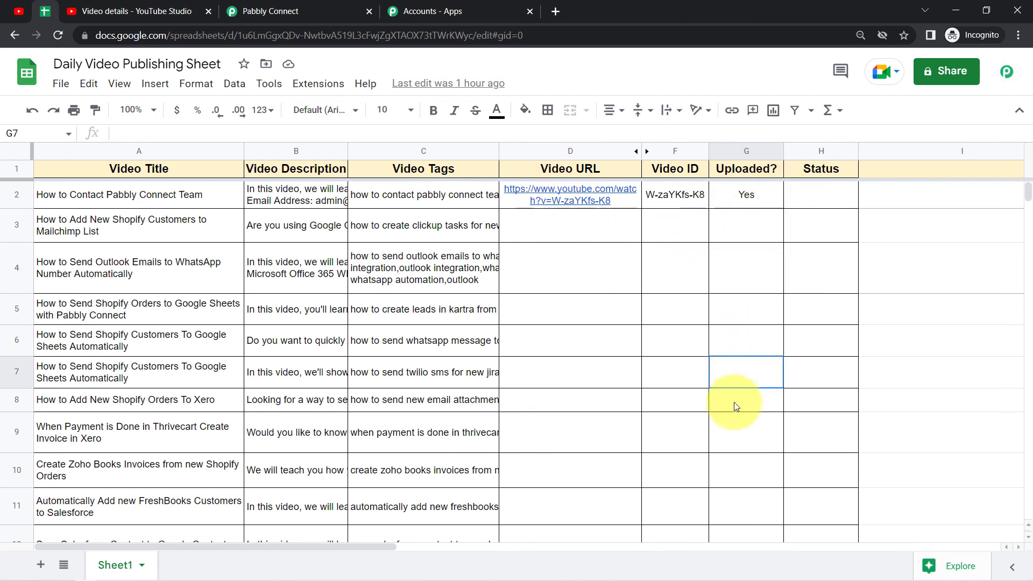
pyautogui.click(732, 430)
pyautogui.click(115, 11)
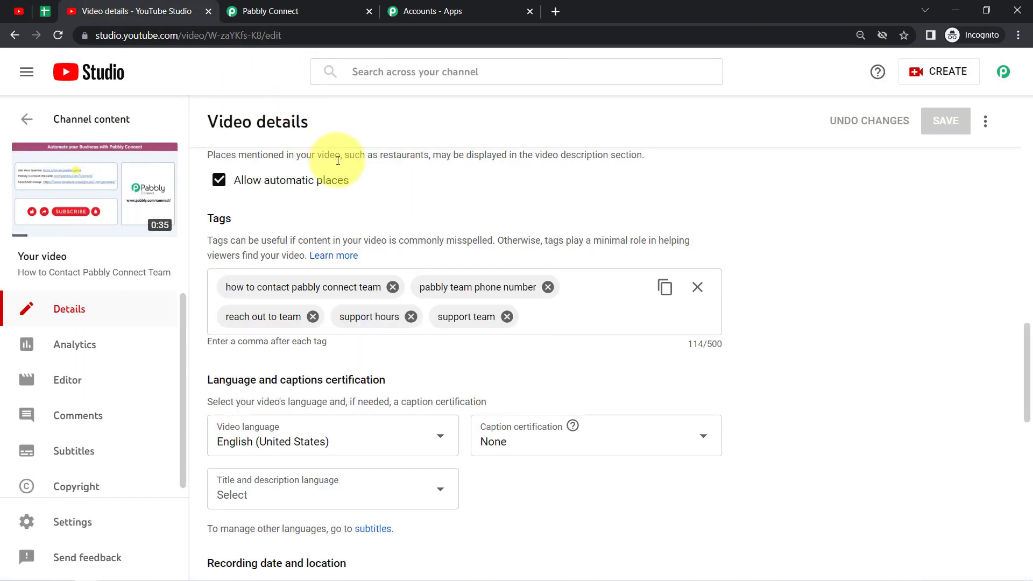
# Generate a share link for the Update Video Details via Google Sheets Automatically workflow in Pabbly Connect and select the whole link.
pyautogui.click(294, 10)
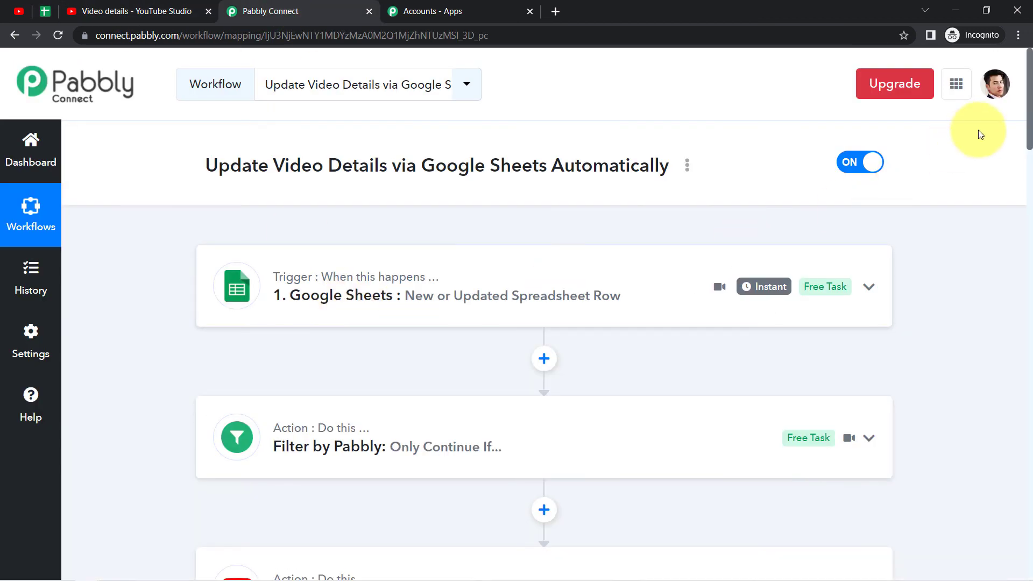
pyautogui.moveTo(1029, 210); pyautogui.dragTo(1017, 64)
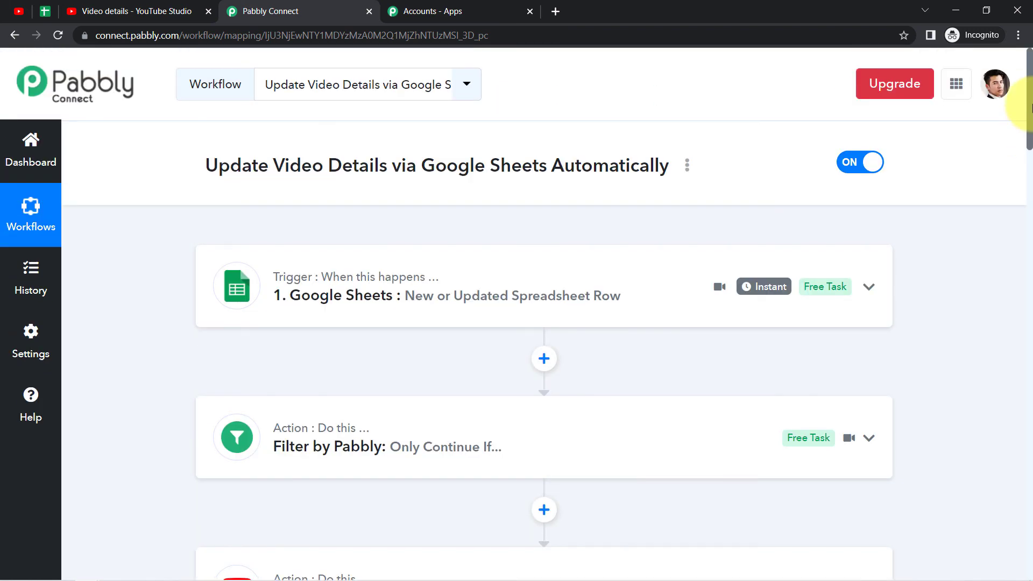
pyautogui.click(687, 166)
pyautogui.click(570, 248)
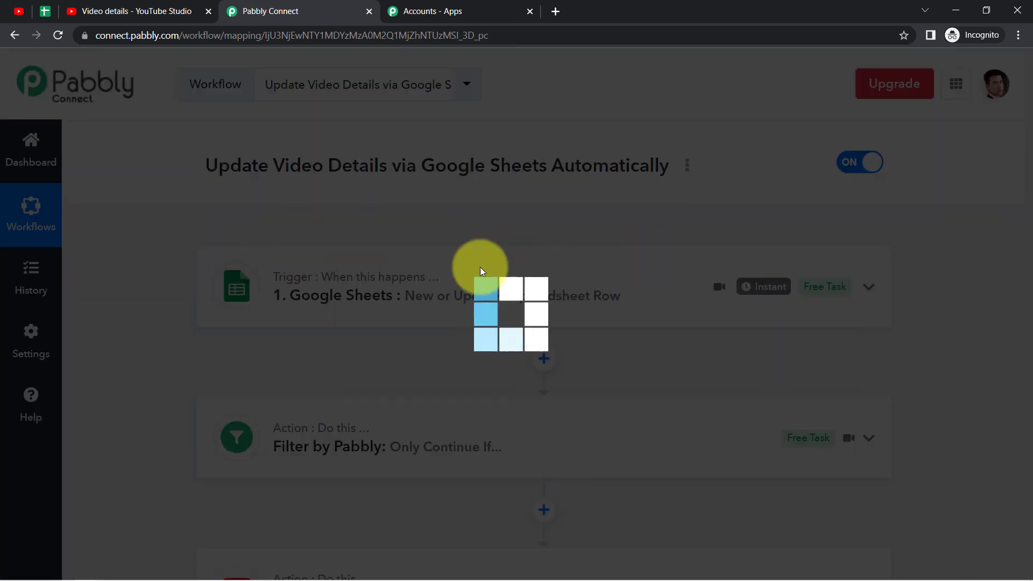
pyautogui.moveTo(392, 323); pyautogui.dragTo(628, 330)
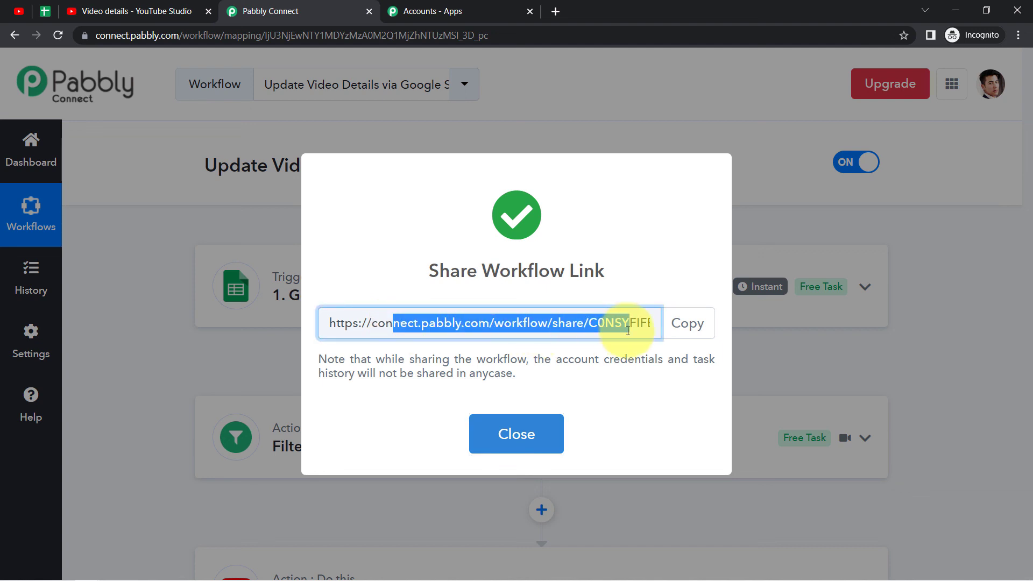
pyautogui.tripleClick(597, 323)
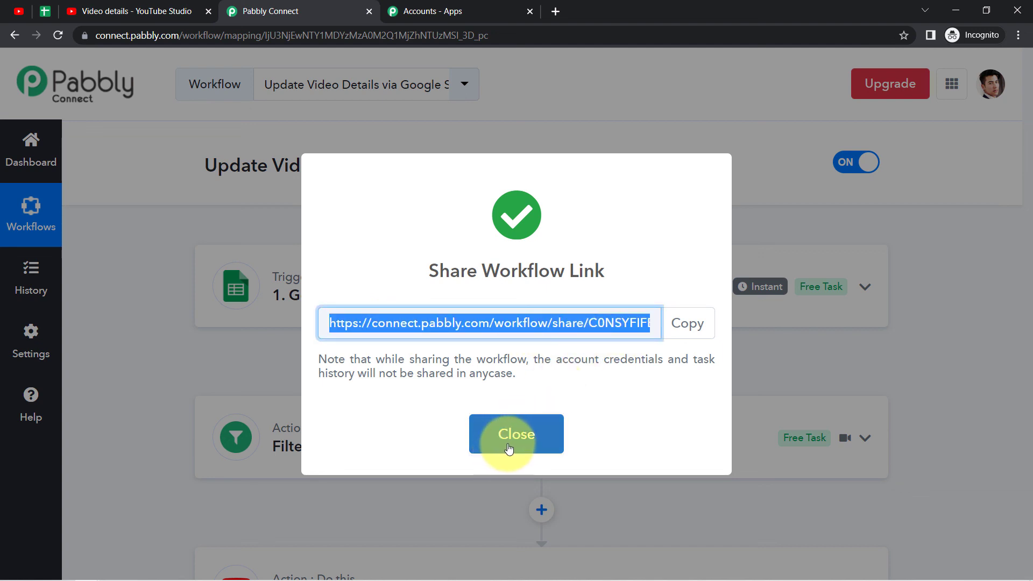